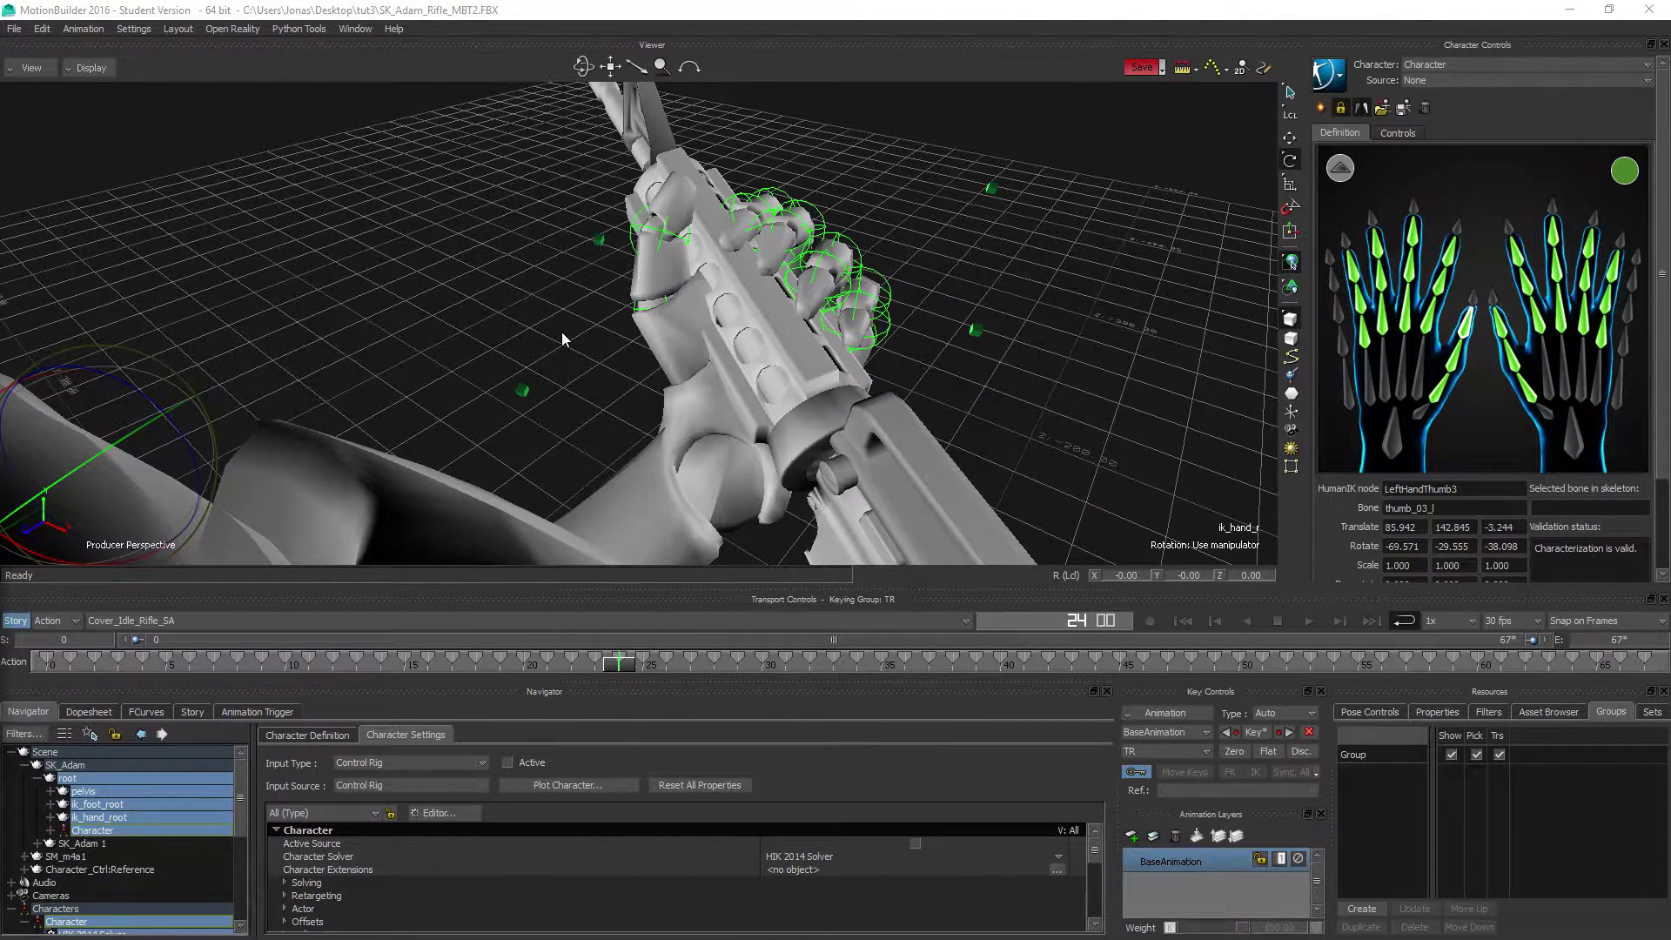
# - Examine the hands' grip on the rifle in MotionBuilder, and compare it with the animation preview in Unreal Editor
pyautogui.scroll(1, 358, 301)
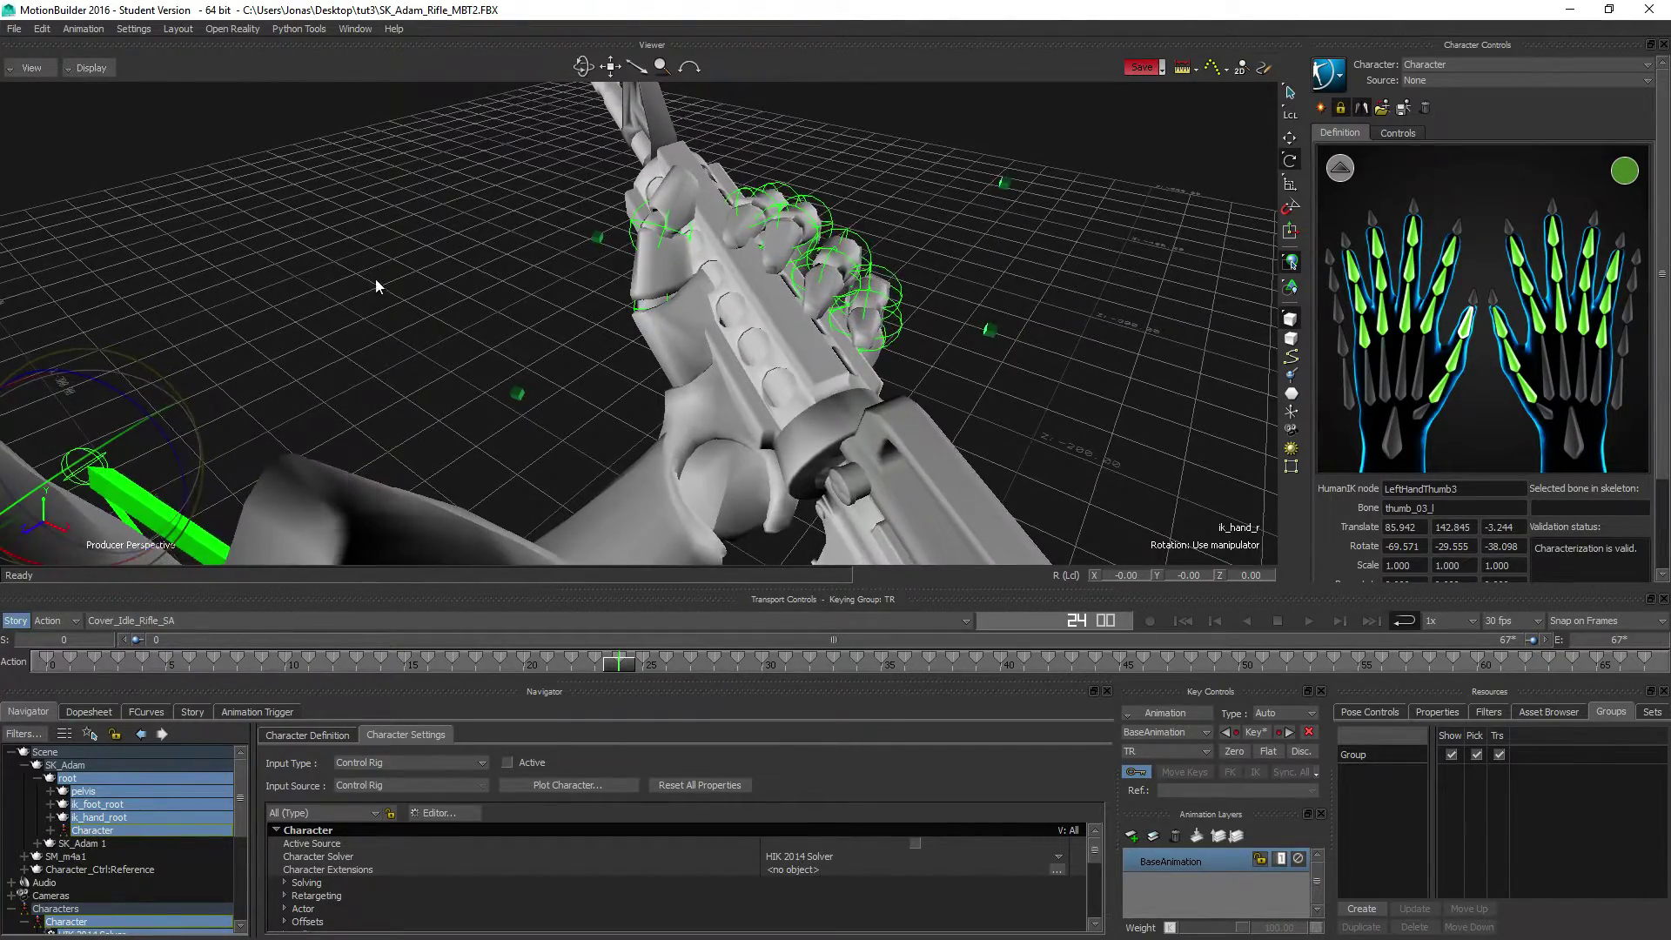
pyautogui.keyDown('ctrl'); pyautogui.keyDown('shift'); pyautogui.moveTo(375, 279); pyautogui.dragTo(440, 317); pyautogui.keyUp('shift'); pyautogui.keyUp('ctrl')
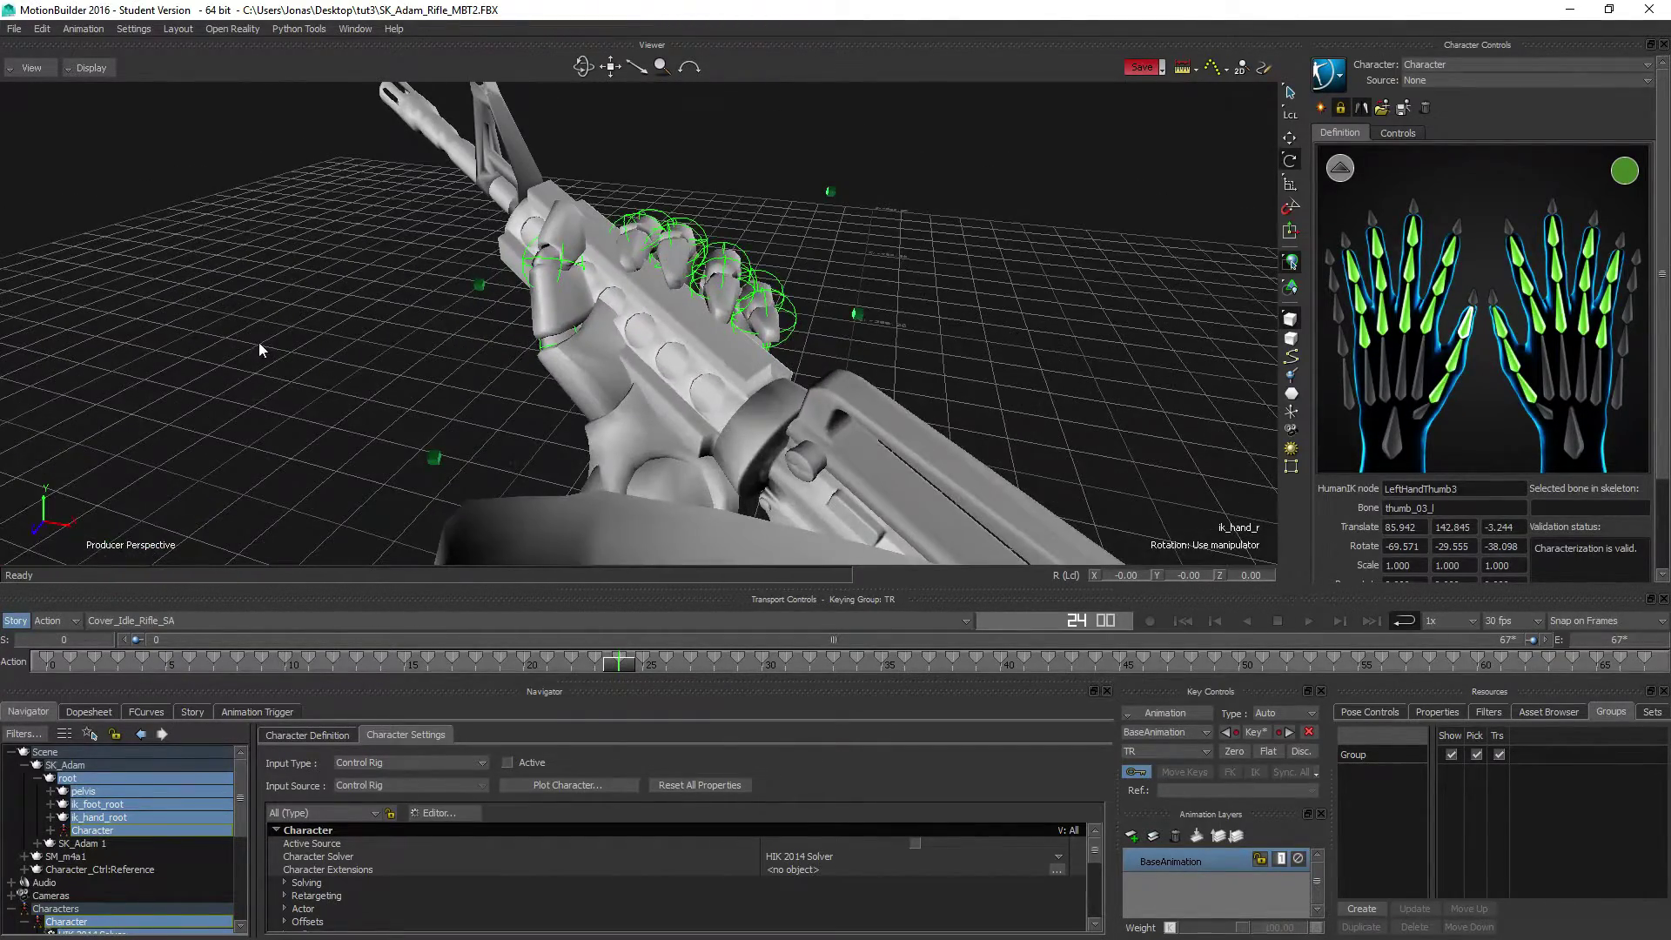
pyautogui.keyDown('ctrl'); pyautogui.keyDown('shift'); pyautogui.moveTo(259, 348); pyautogui.dragTo(441, 340); pyautogui.keyUp('shift'); pyautogui.keyUp('ctrl')
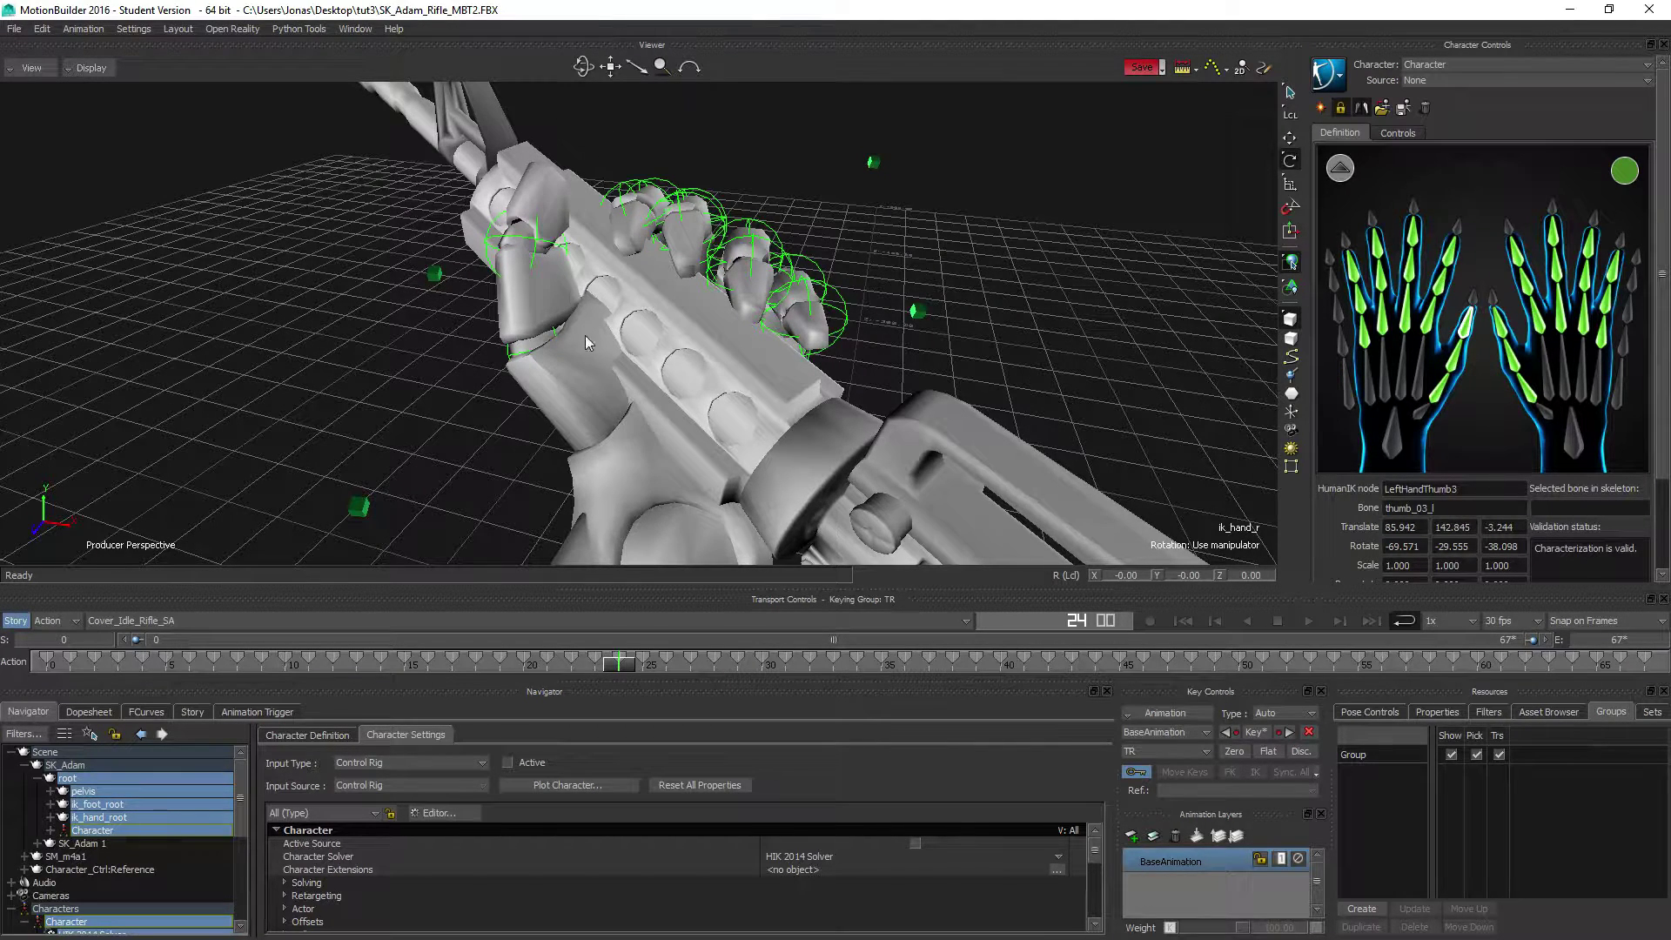
pyautogui.hotkey('alt', 'Tab')
pyautogui.moveTo(811, 353)
pyautogui.mouseDown(button='right')
pyautogui.moveTo(878, 374)
pyautogui.moveTo(798, 353)
pyautogui.moveTo(713, 253)
pyautogui.moveTo(715, 213)
pyautogui.moveTo(792, 453)
pyautogui.moveTo(862, 488)
pyautogui.moveTo(923, 470)
pyautogui.moveTo(799, 351)
pyautogui.mouseUp(button='right')
pyautogui.press('w')
pyautogui.press('w')
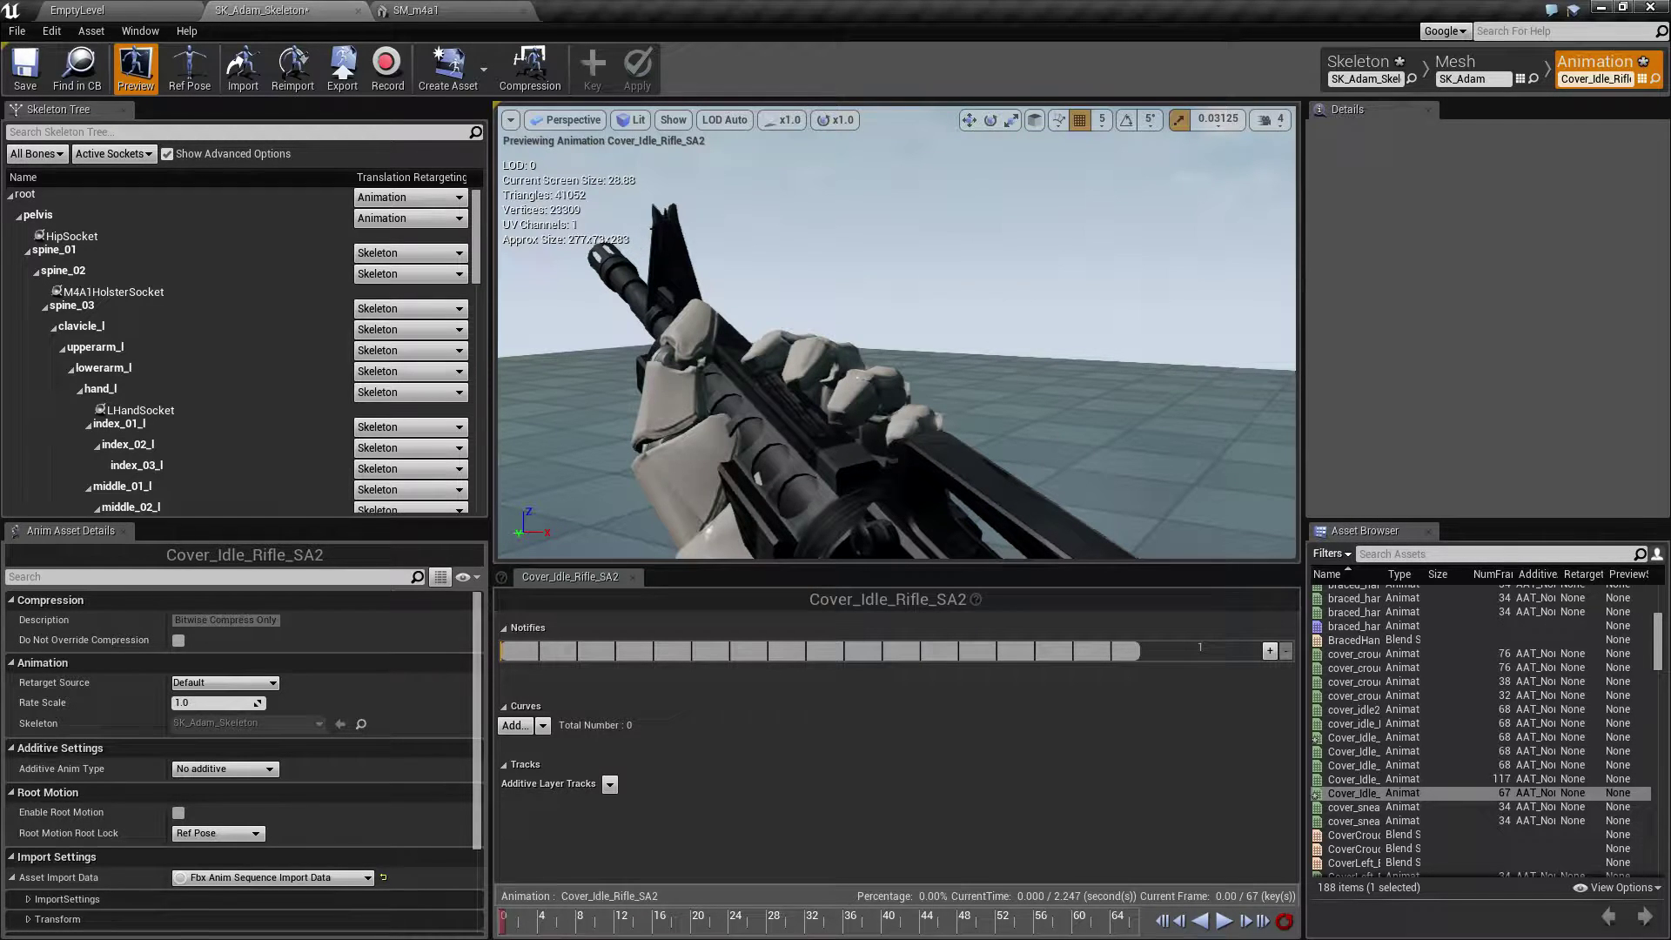
# - Open the cover_crouch_idle animation from the IdleWalkRun/Cover folder, frame the crouching character and start playback
pyautogui.click(126, 14)
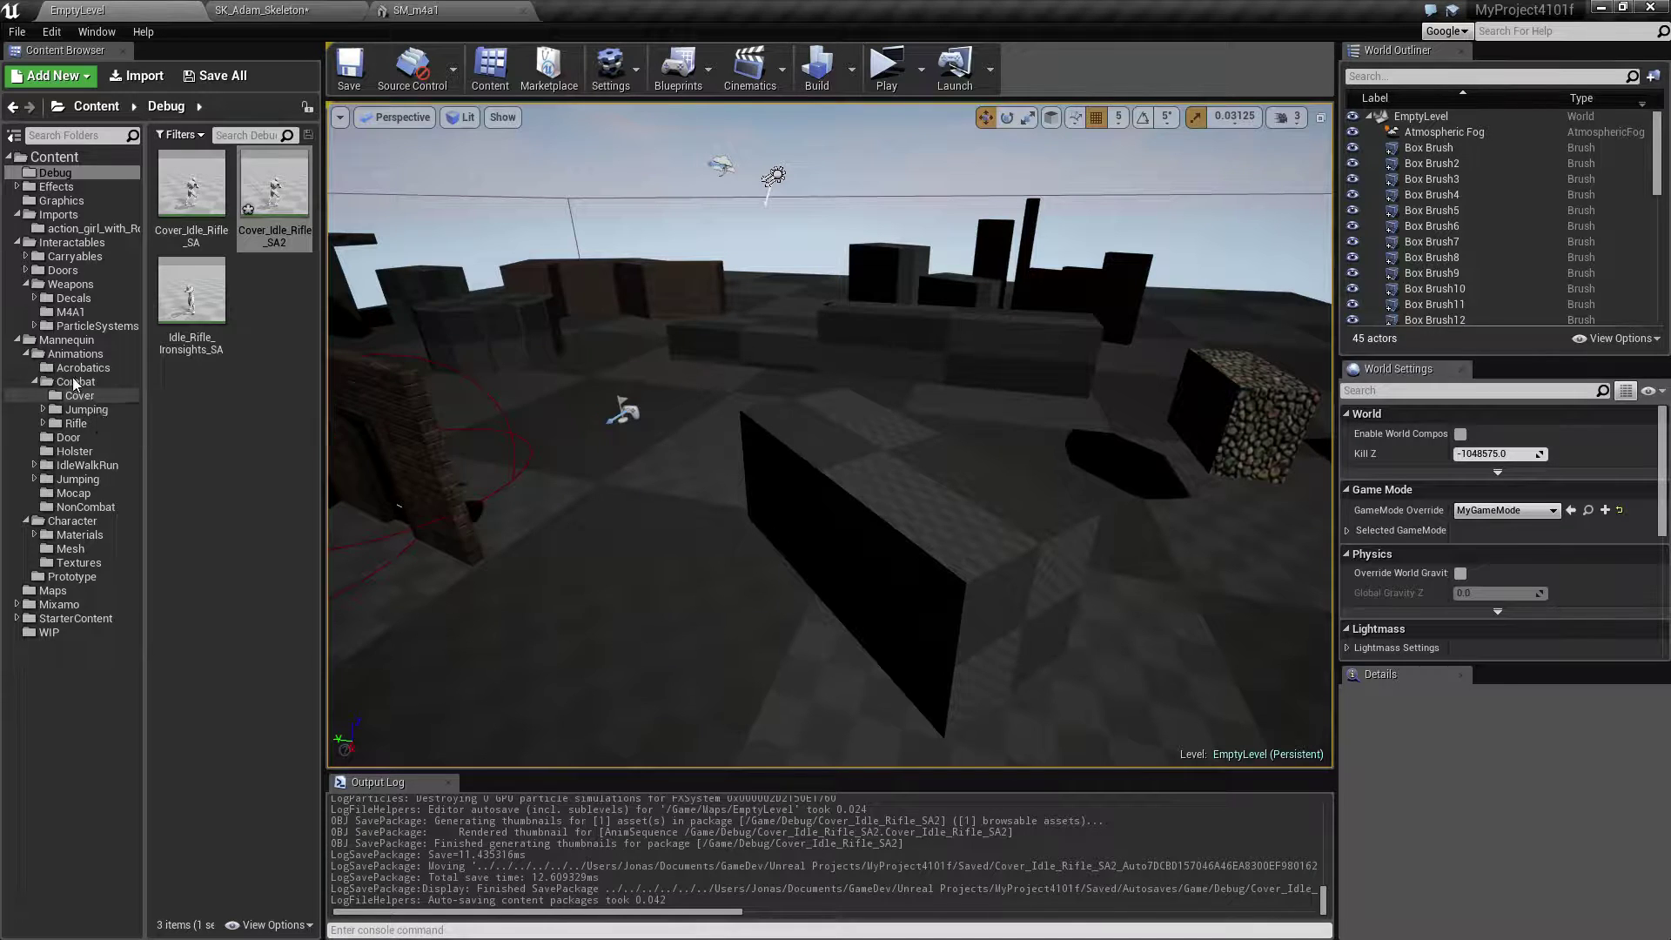
pyautogui.doubleClick(87, 464)
pyautogui.click(78, 478)
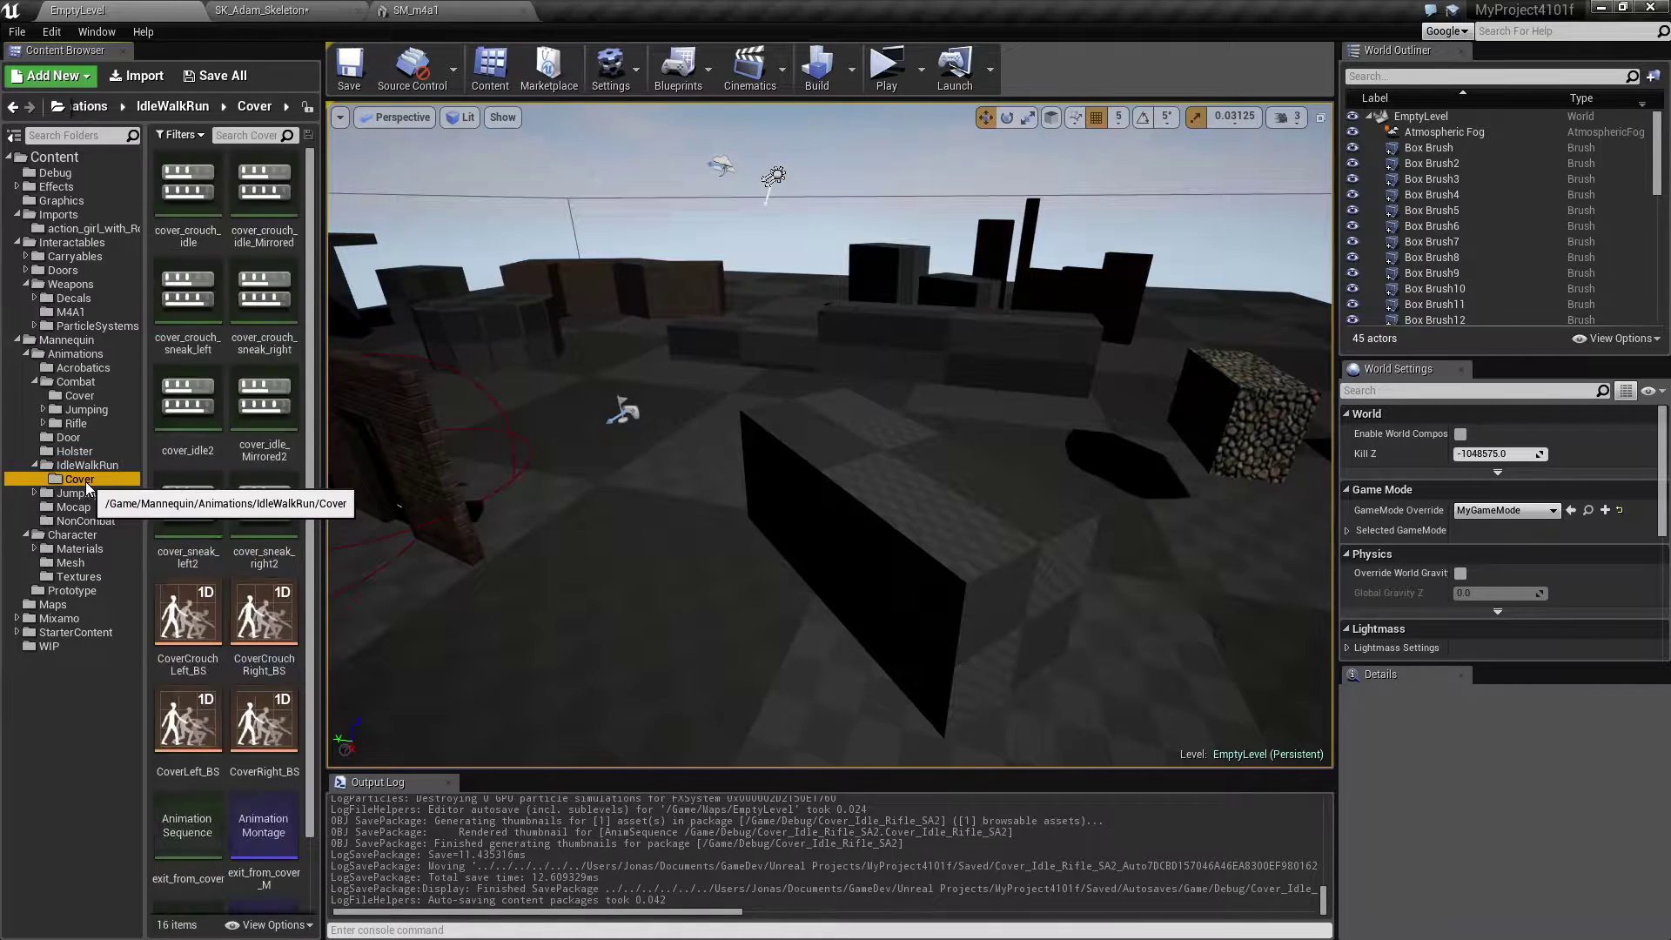
pyautogui.doubleClick(189, 187)
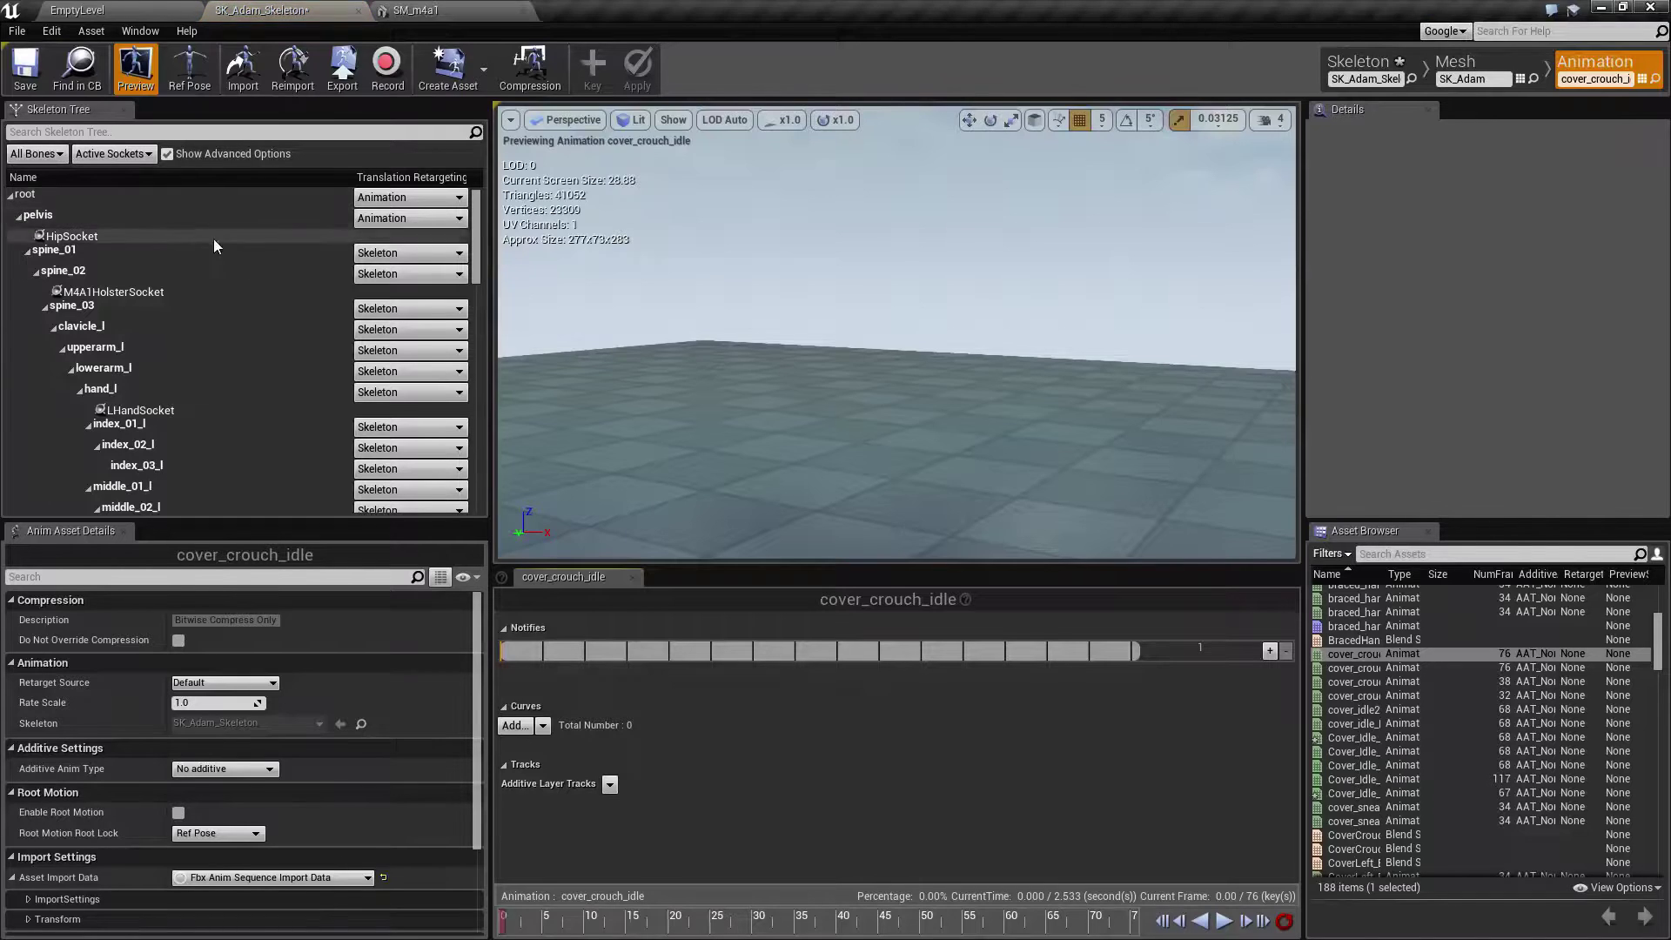
pyautogui.moveTo(796, 330); pyautogui.dragTo(909, 326, button='right')
pyautogui.click(107, 10)
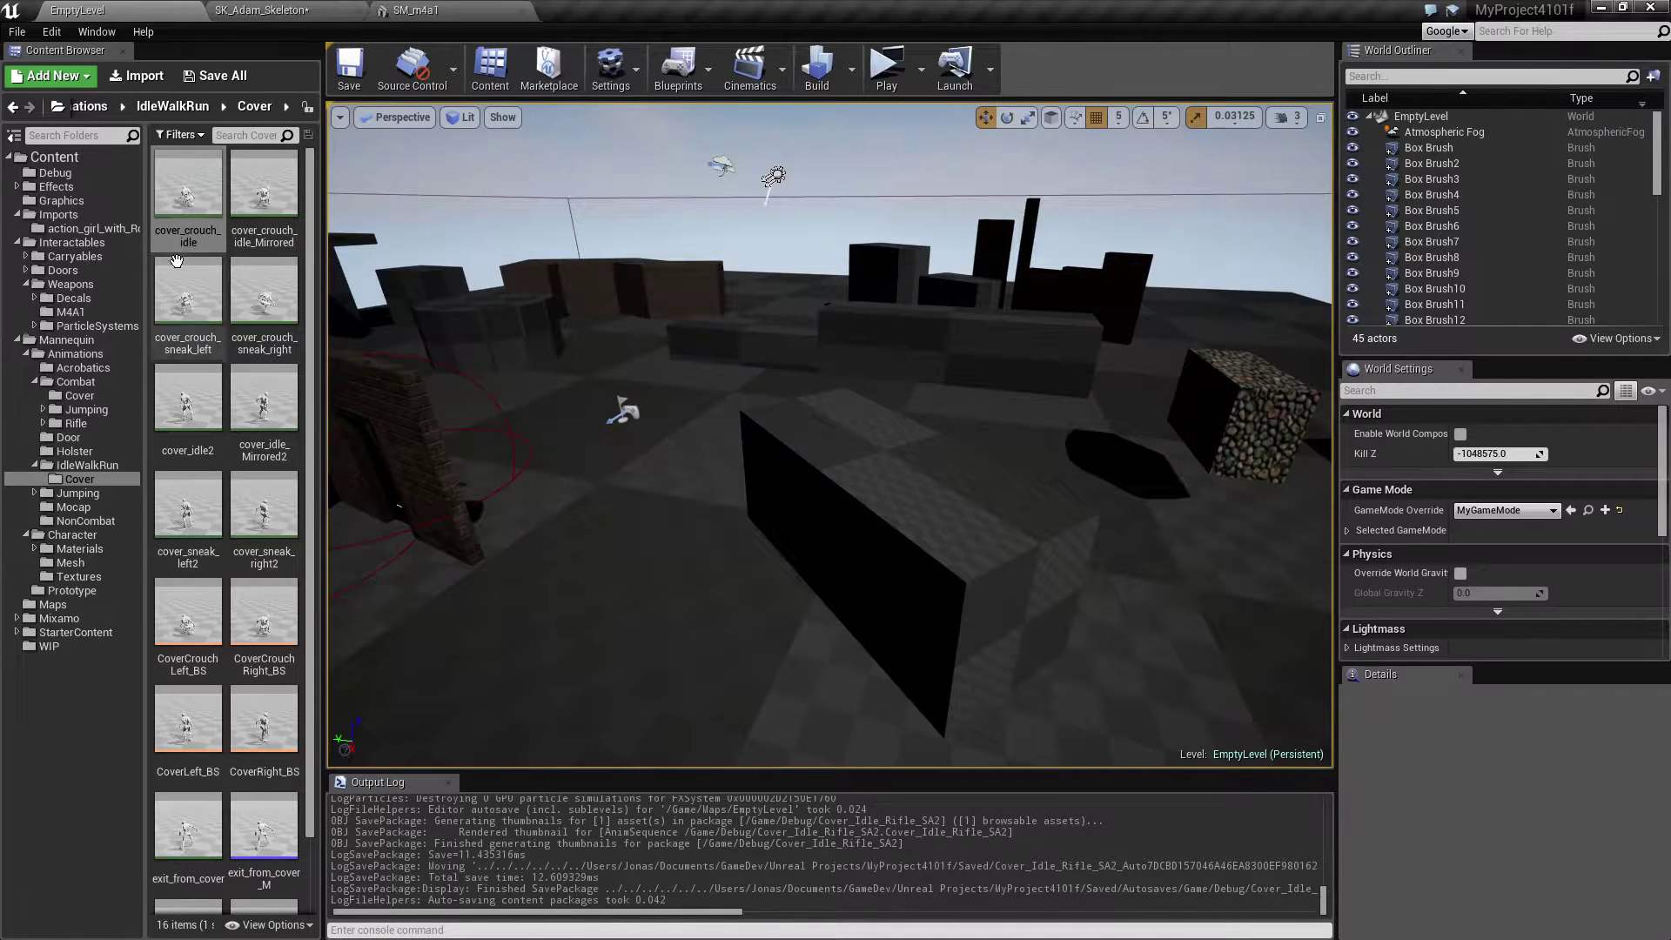
pyautogui.doubleClick(188, 184)
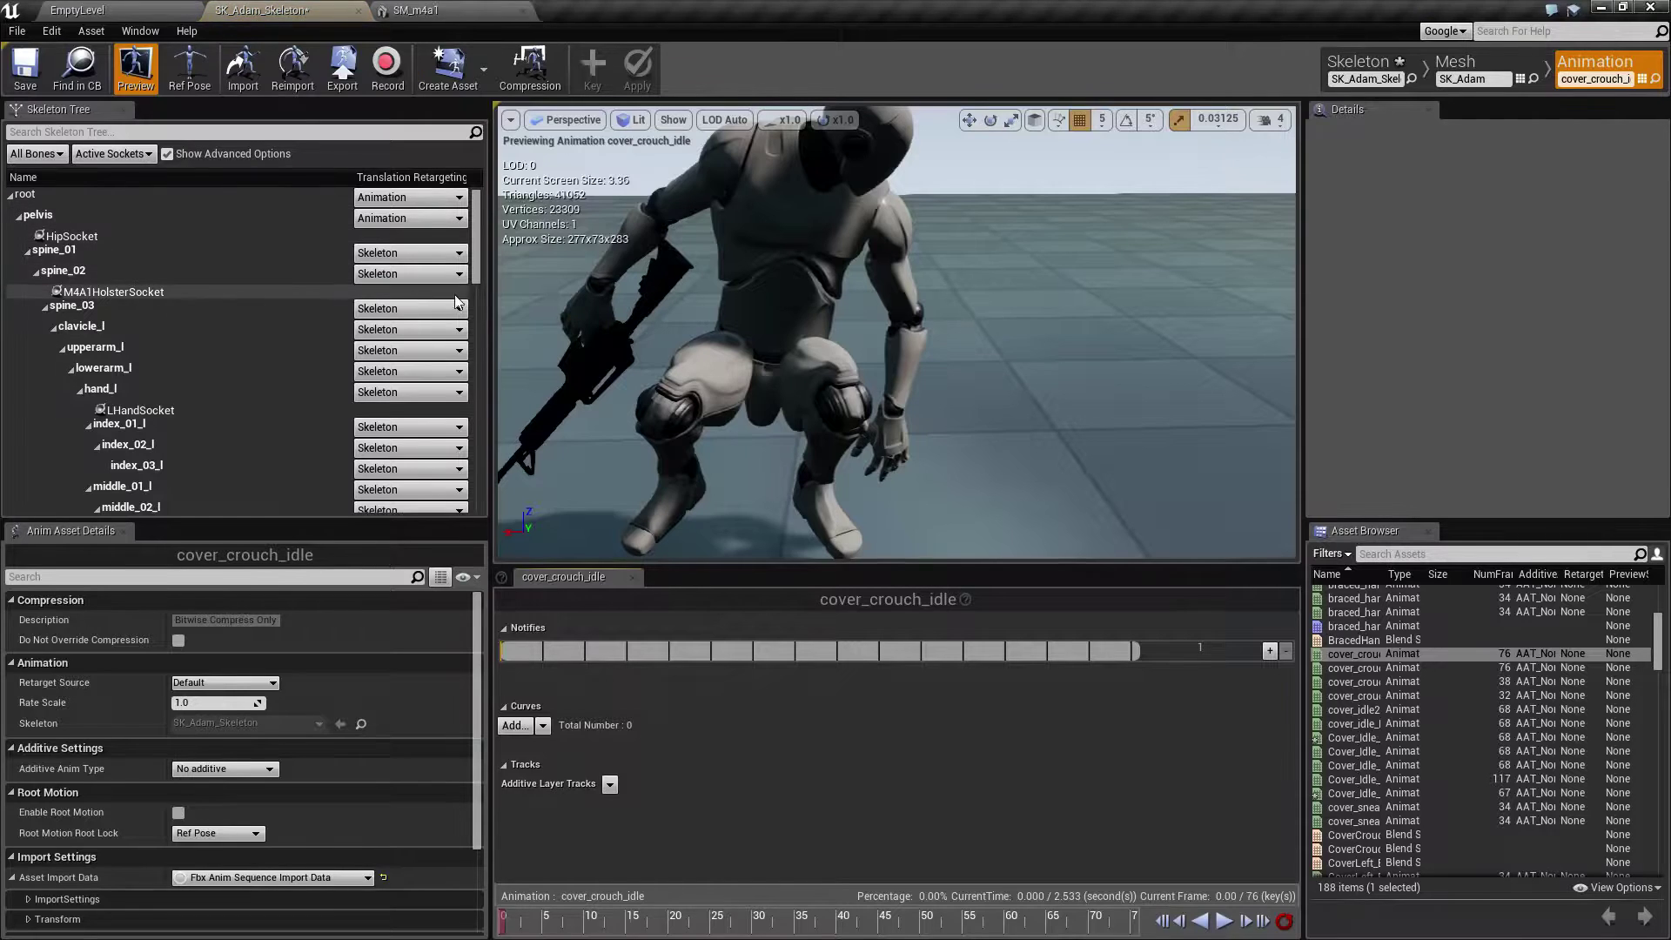
pyautogui.moveTo(896, 330)
pyautogui.mouseDown(button='right')
pyautogui.moveTo(848, 322)
pyautogui.moveTo(852, 296)
pyautogui.moveTo(894, 302)
pyautogui.mouseUp(button='right')
pyautogui.moveTo(858, 347); pyautogui.dragTo(829, 384)
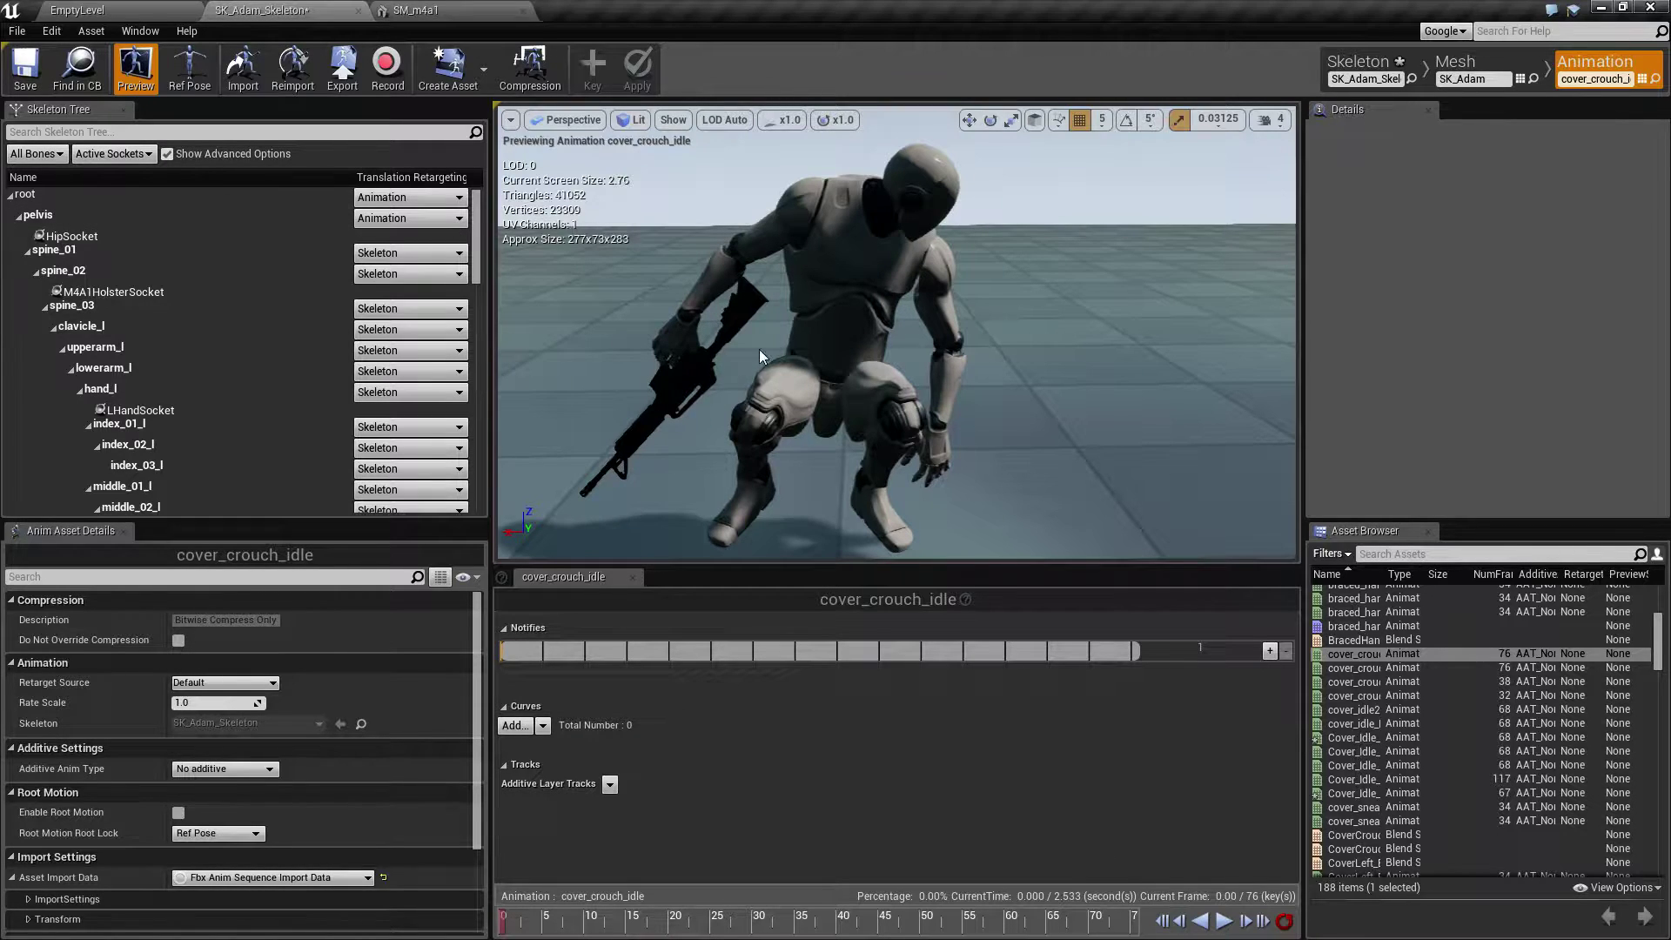
pyautogui.click(1223, 924)
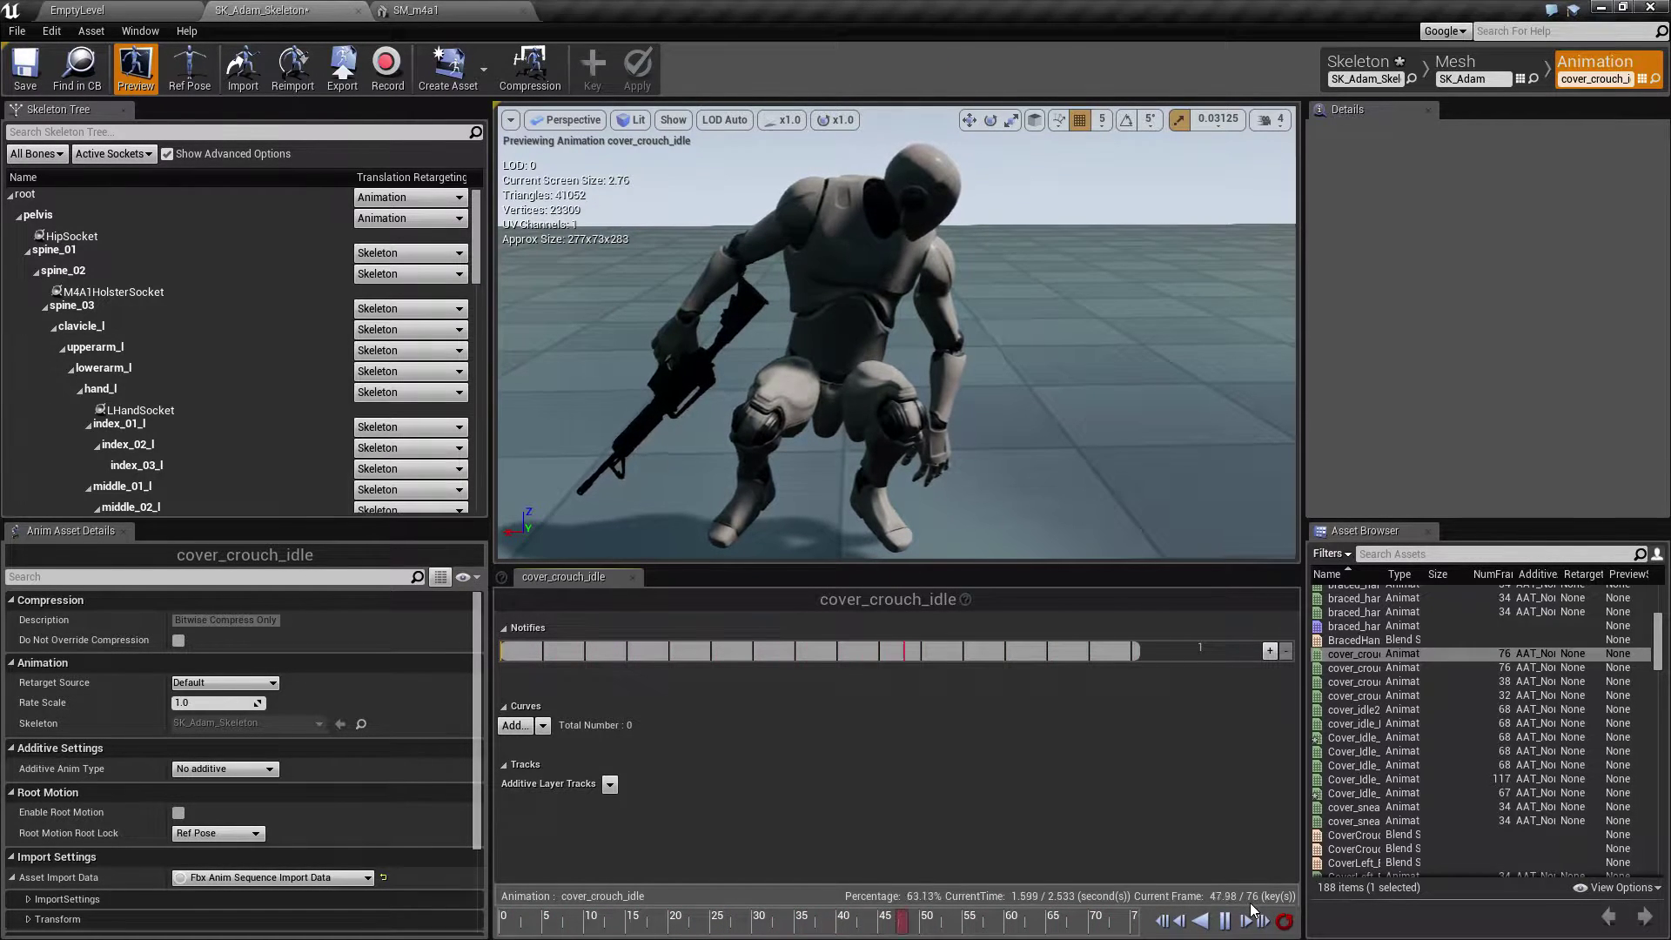
pyautogui.click(389, 69)
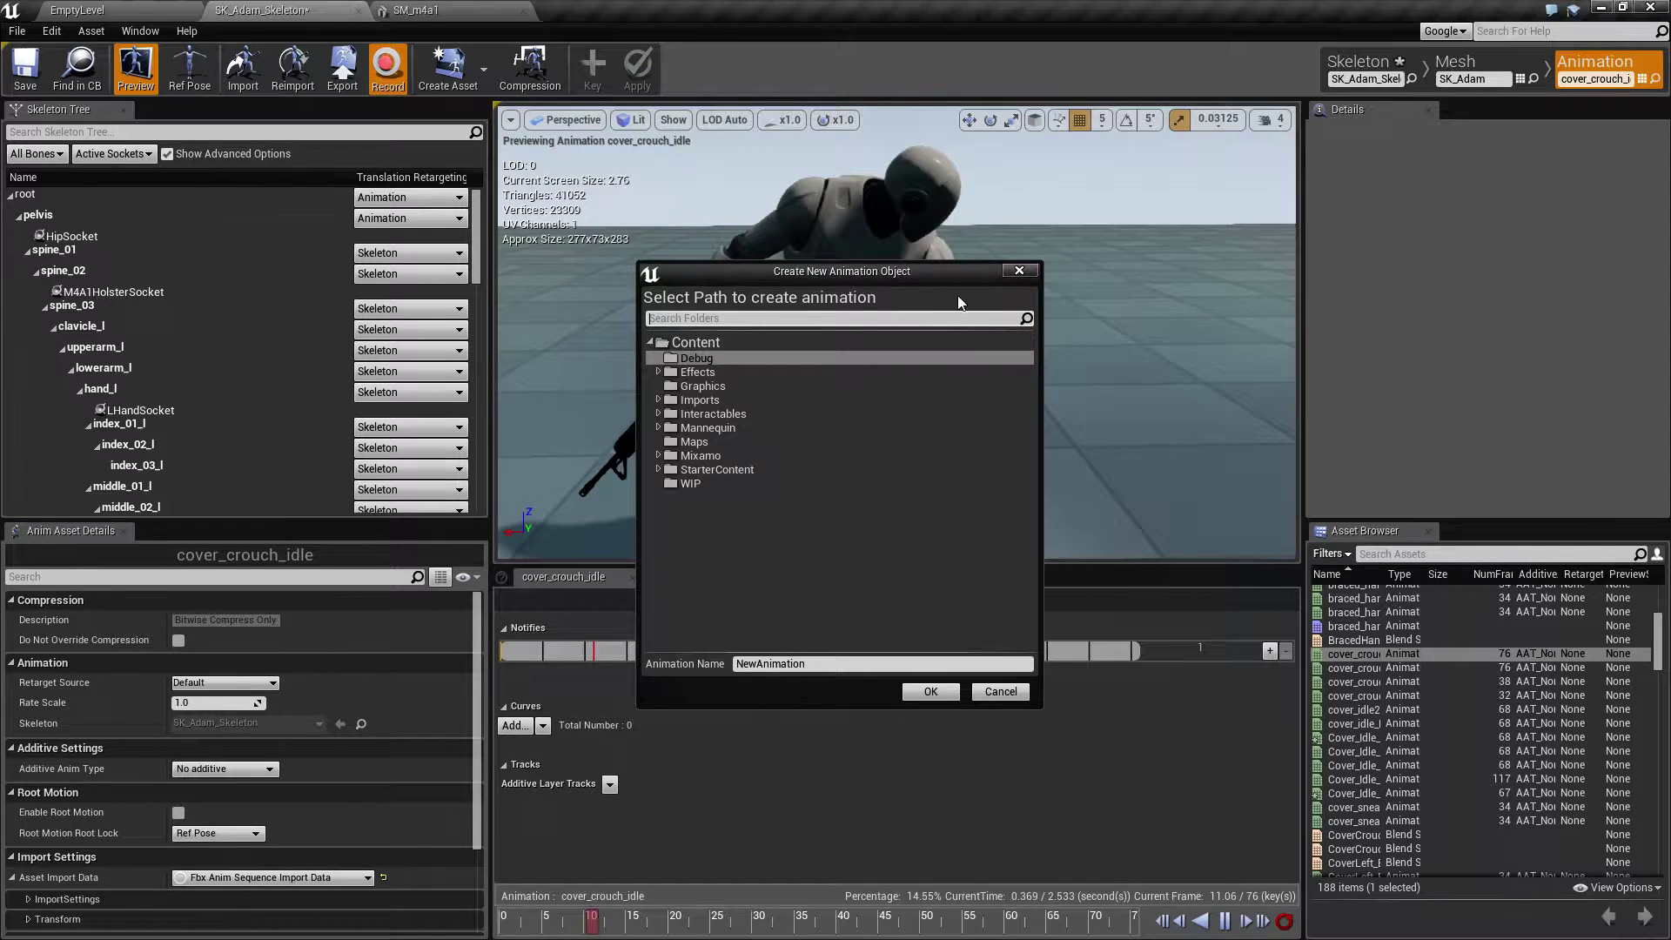
pyautogui.click(991, 693)
pyautogui.click(76, 9)
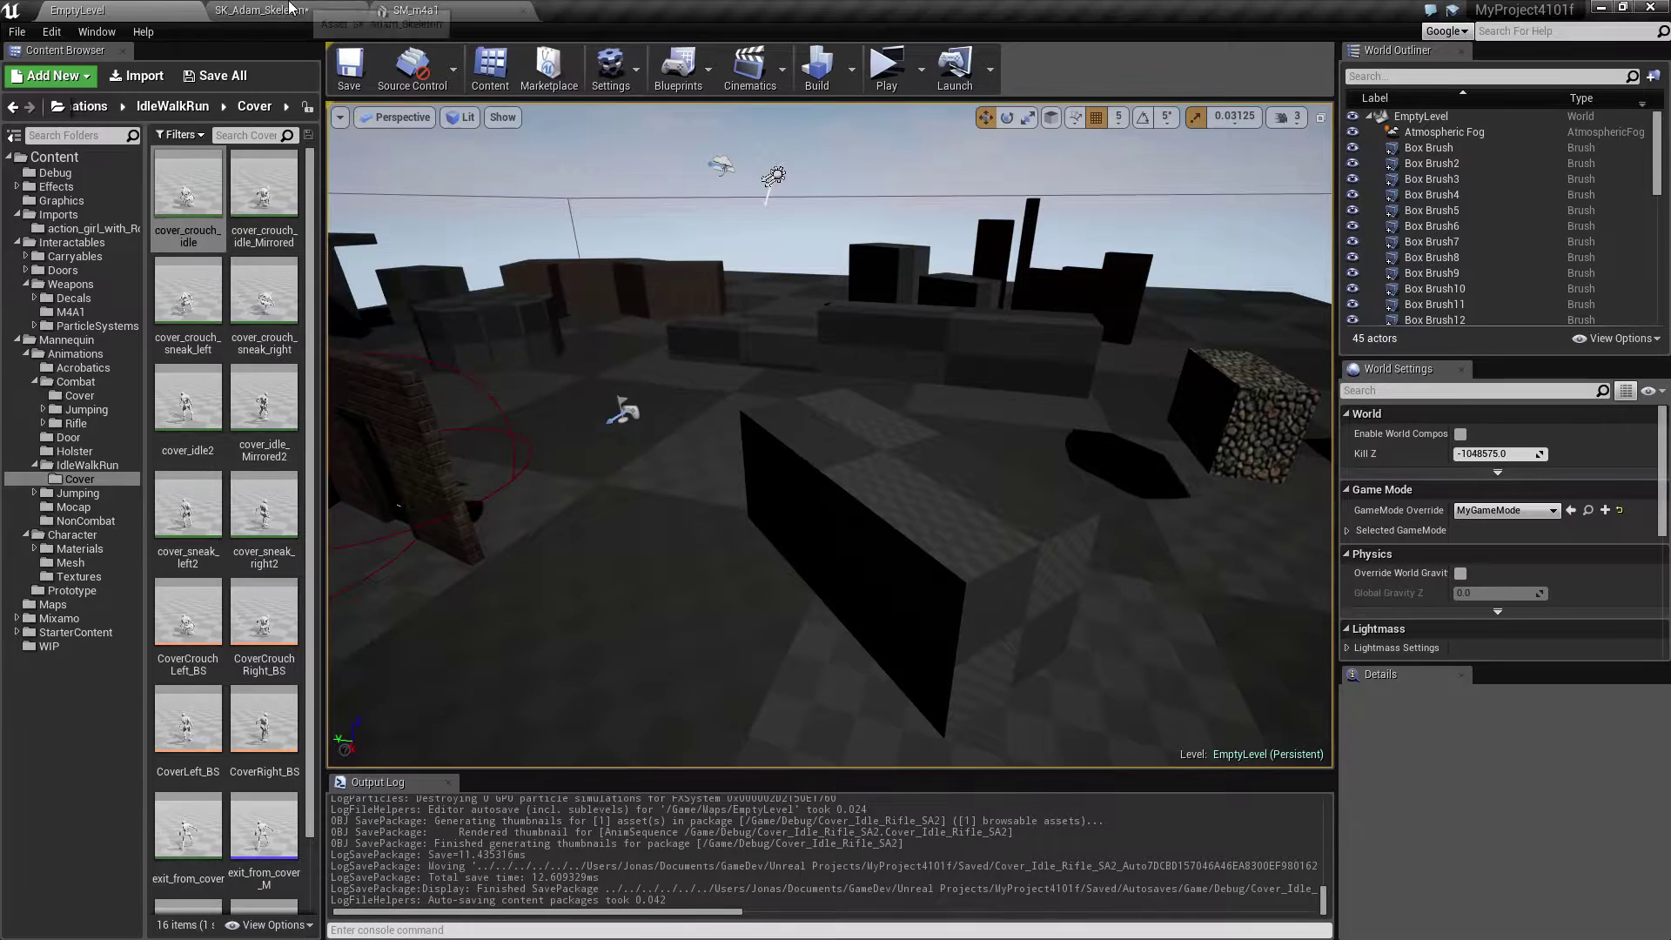
pyautogui.click(264, 12)
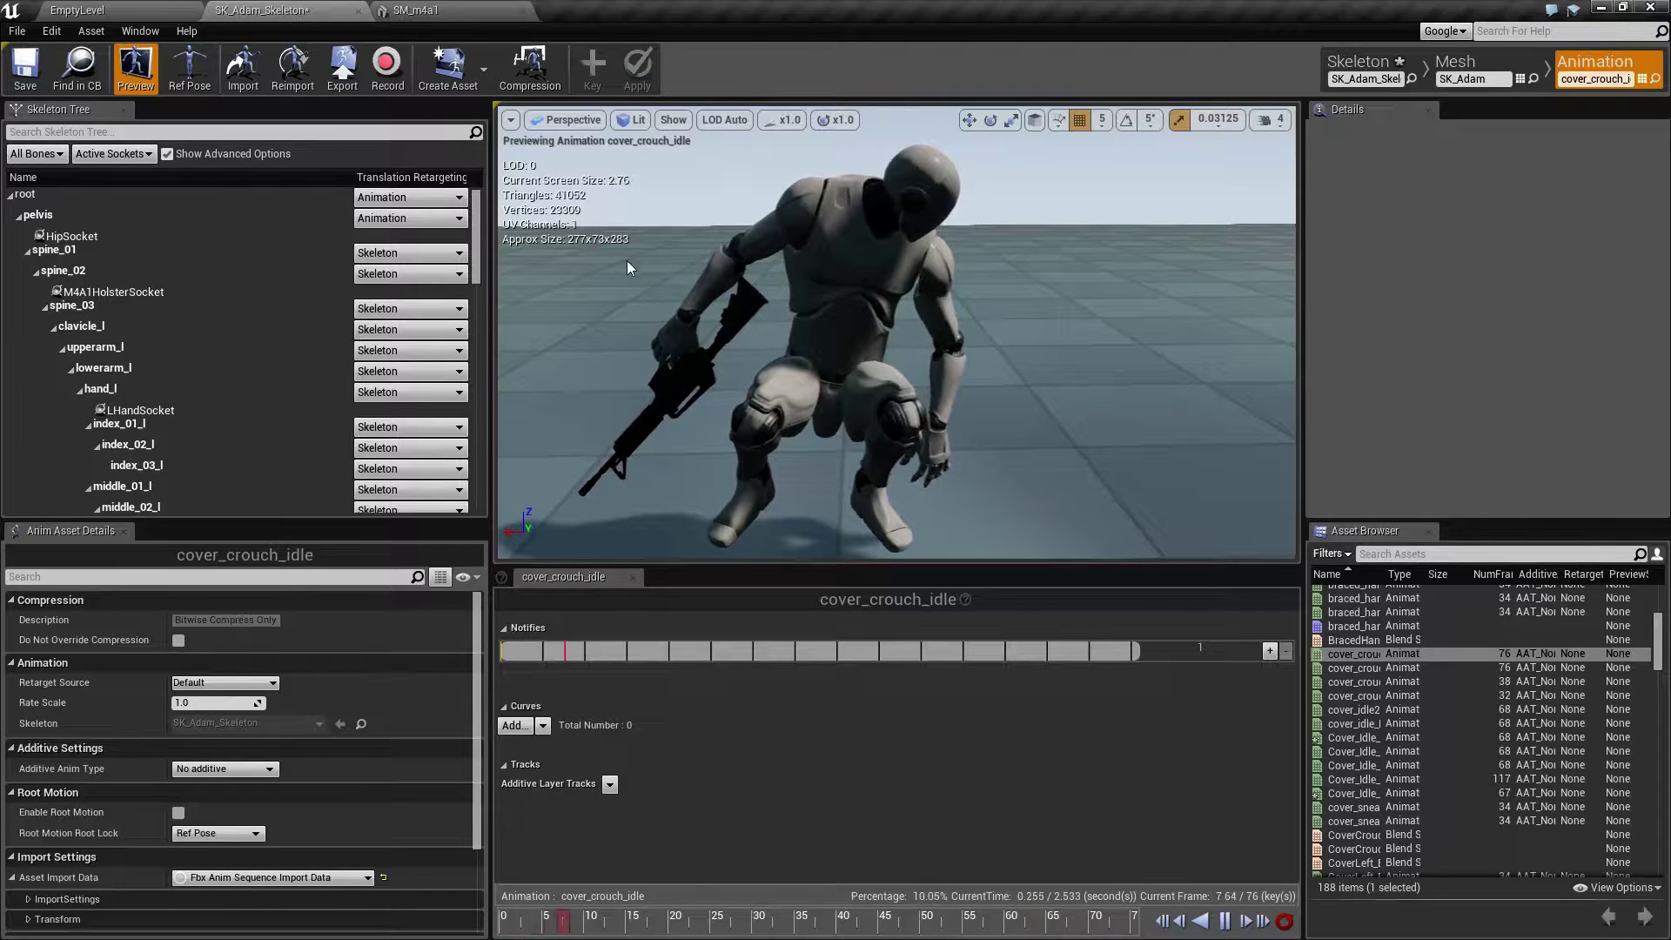
# - Record the playing animation into the Debug folder as Cover_Crouch_Idle_SA, and stop recording after at least one full loop
pyautogui.click(388, 76)
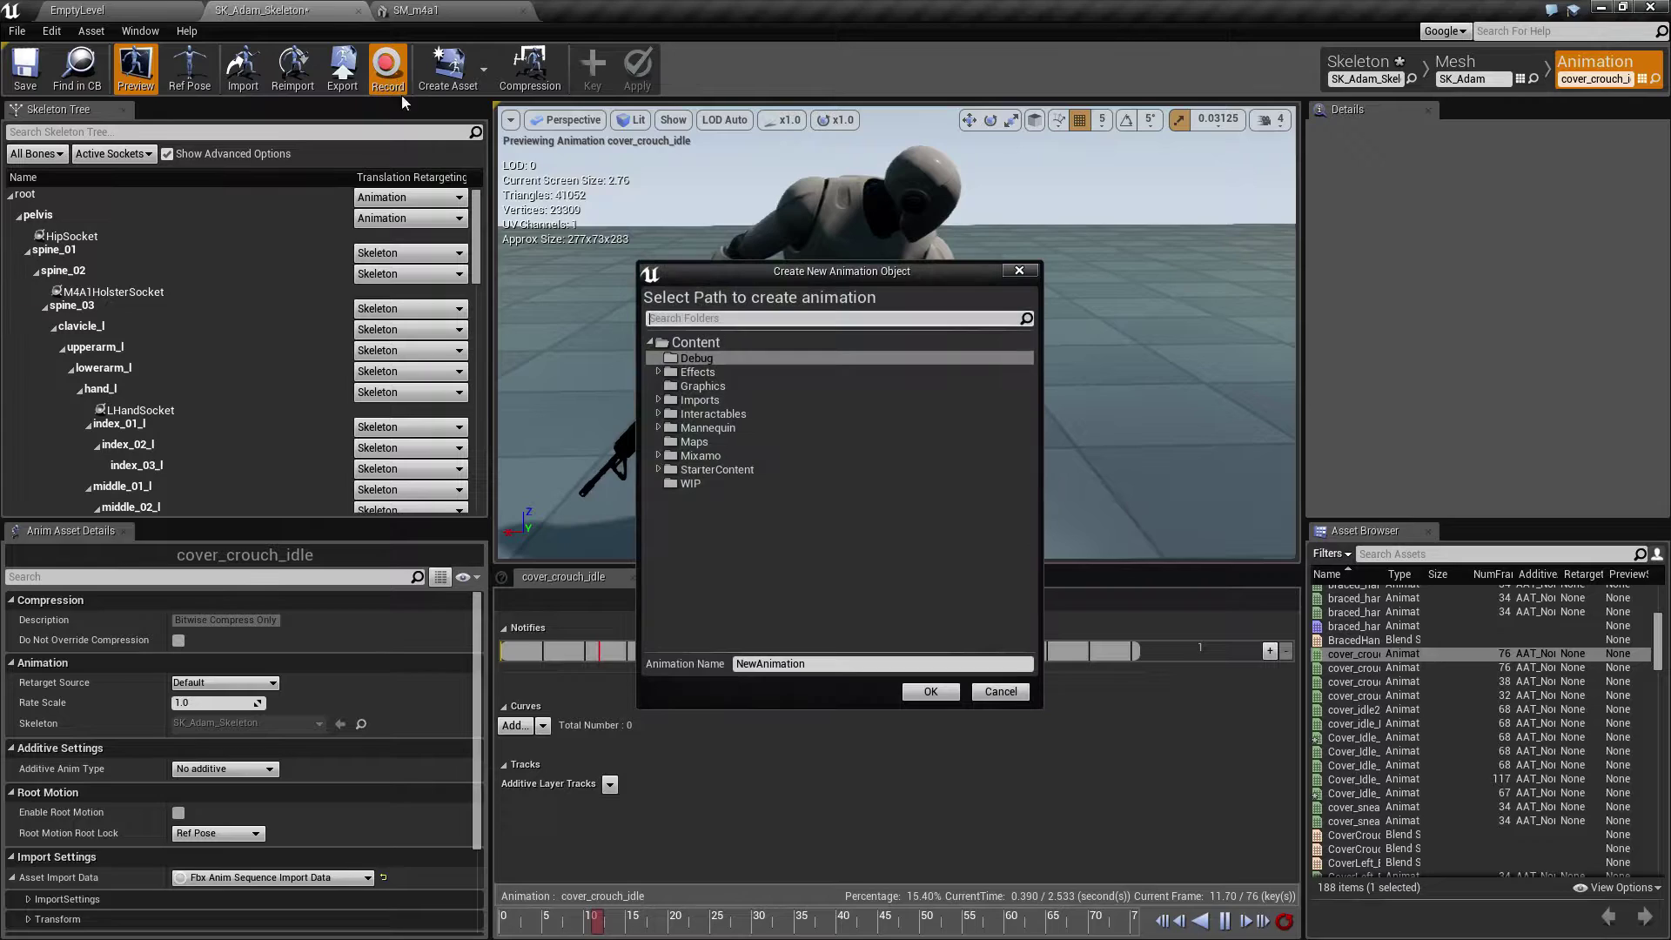
pyautogui.click(697, 358)
pyautogui.press('Tab')
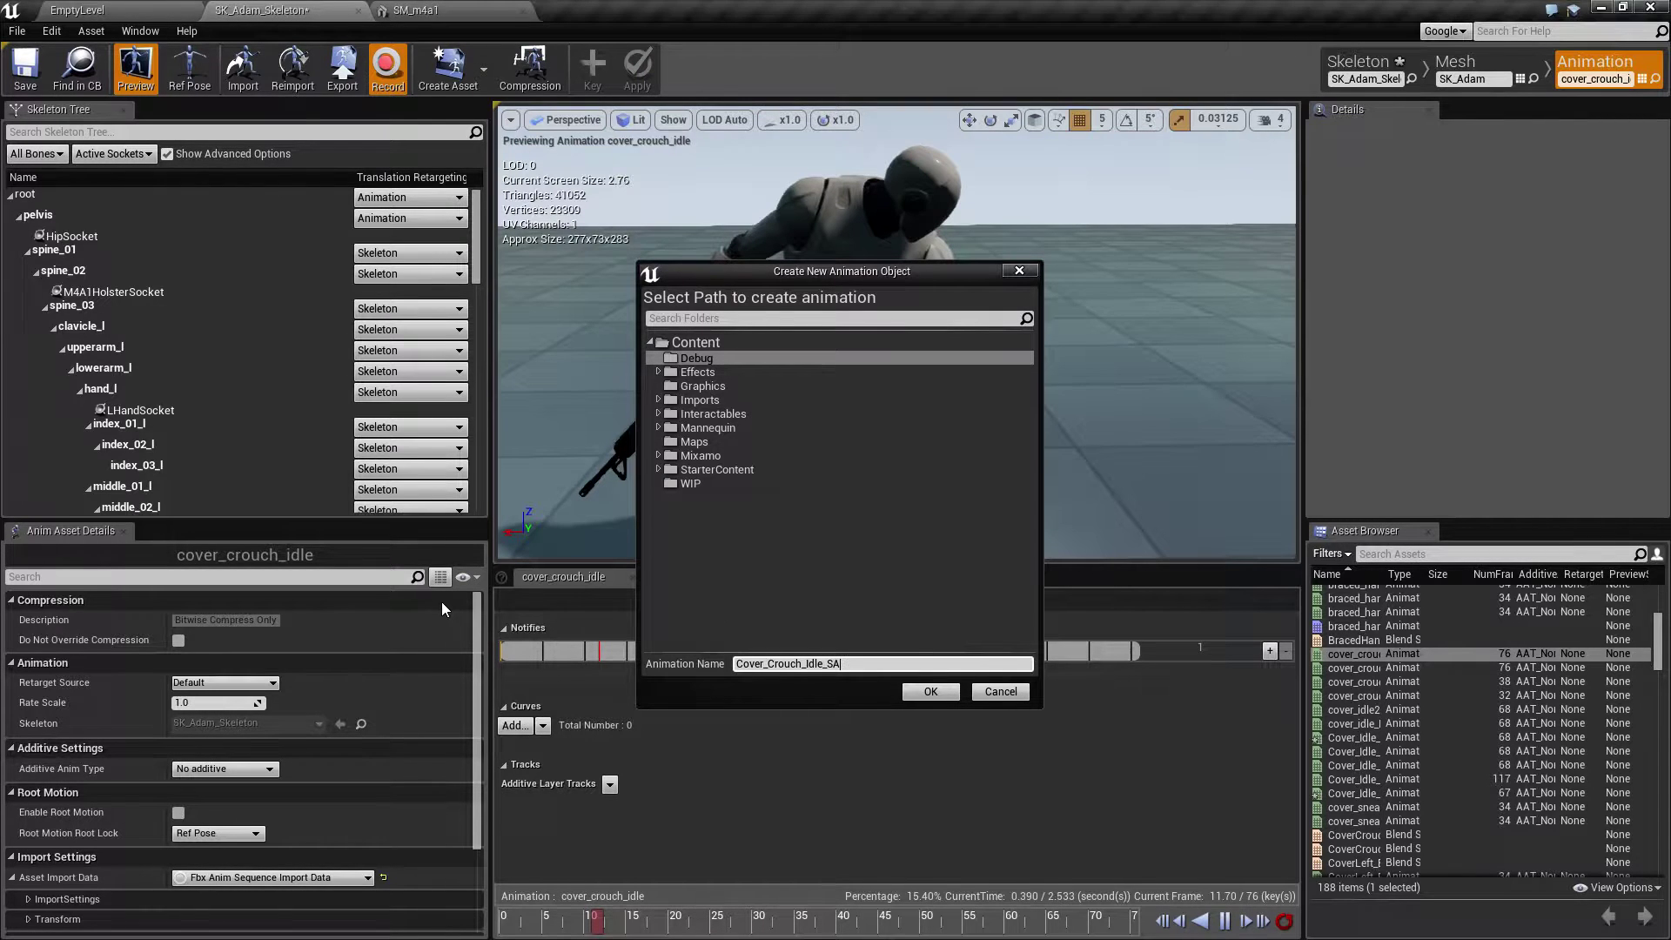
pyautogui.click(930, 692)
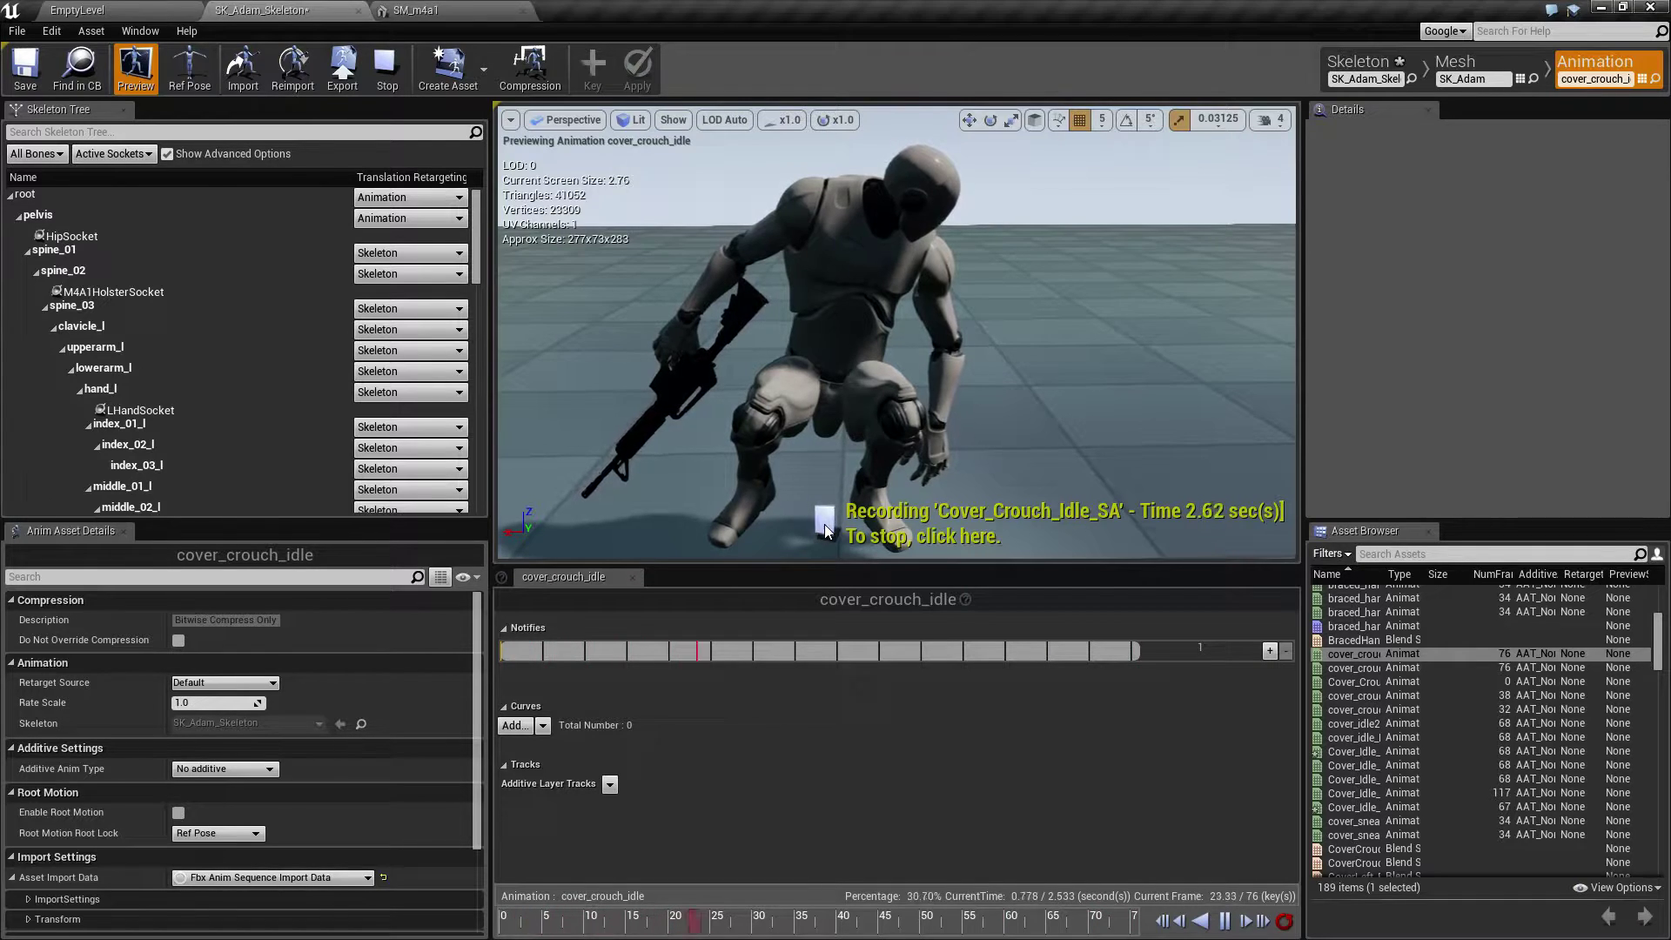
pyautogui.click(825, 529)
pyautogui.click(1027, 524)
# - Open the newly recorded Cover_Crouch_Idle_SA animation from the Debug folder
pyautogui.click(147, 8)
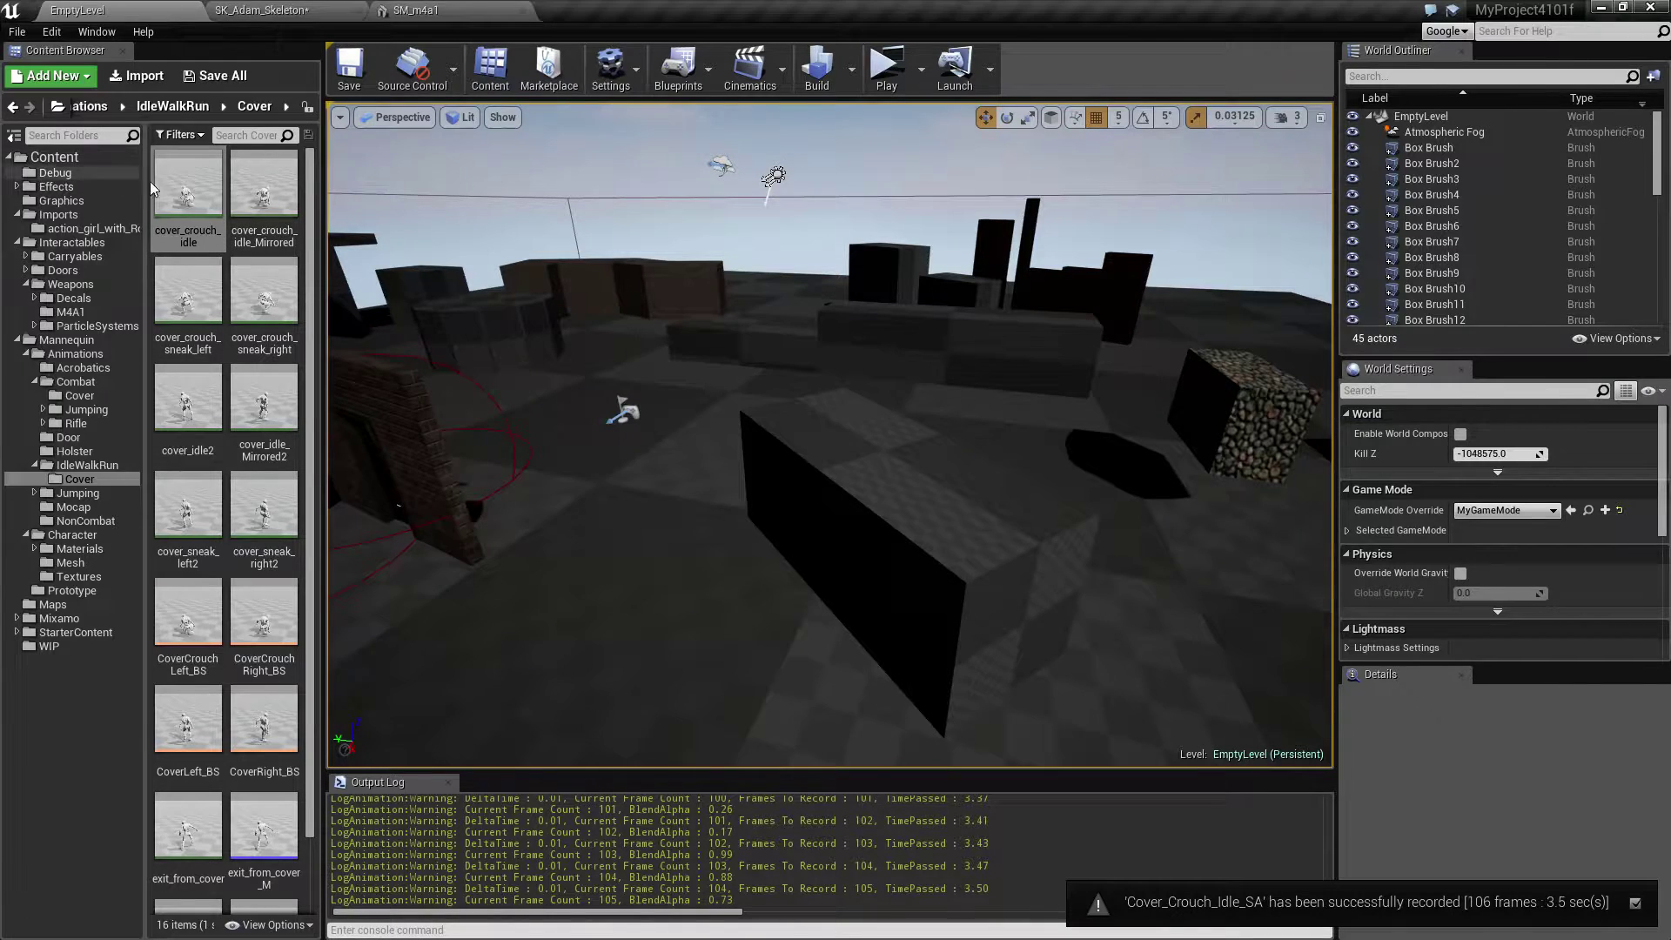
pyautogui.click(255, 9)
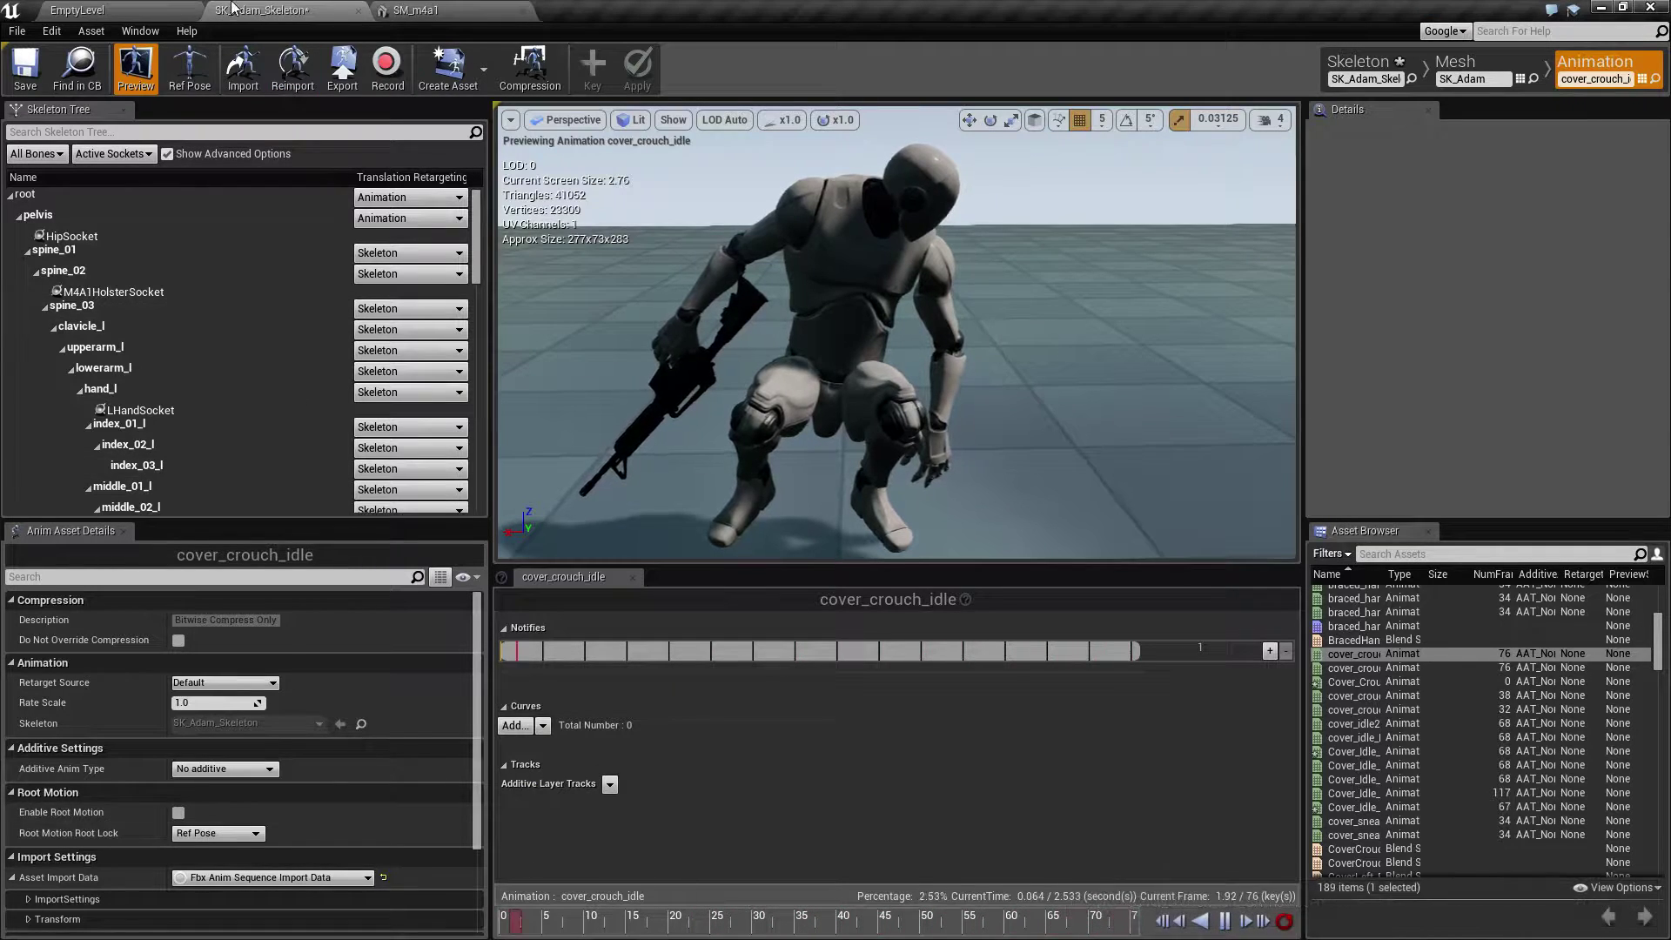
pyautogui.click(139, 9)
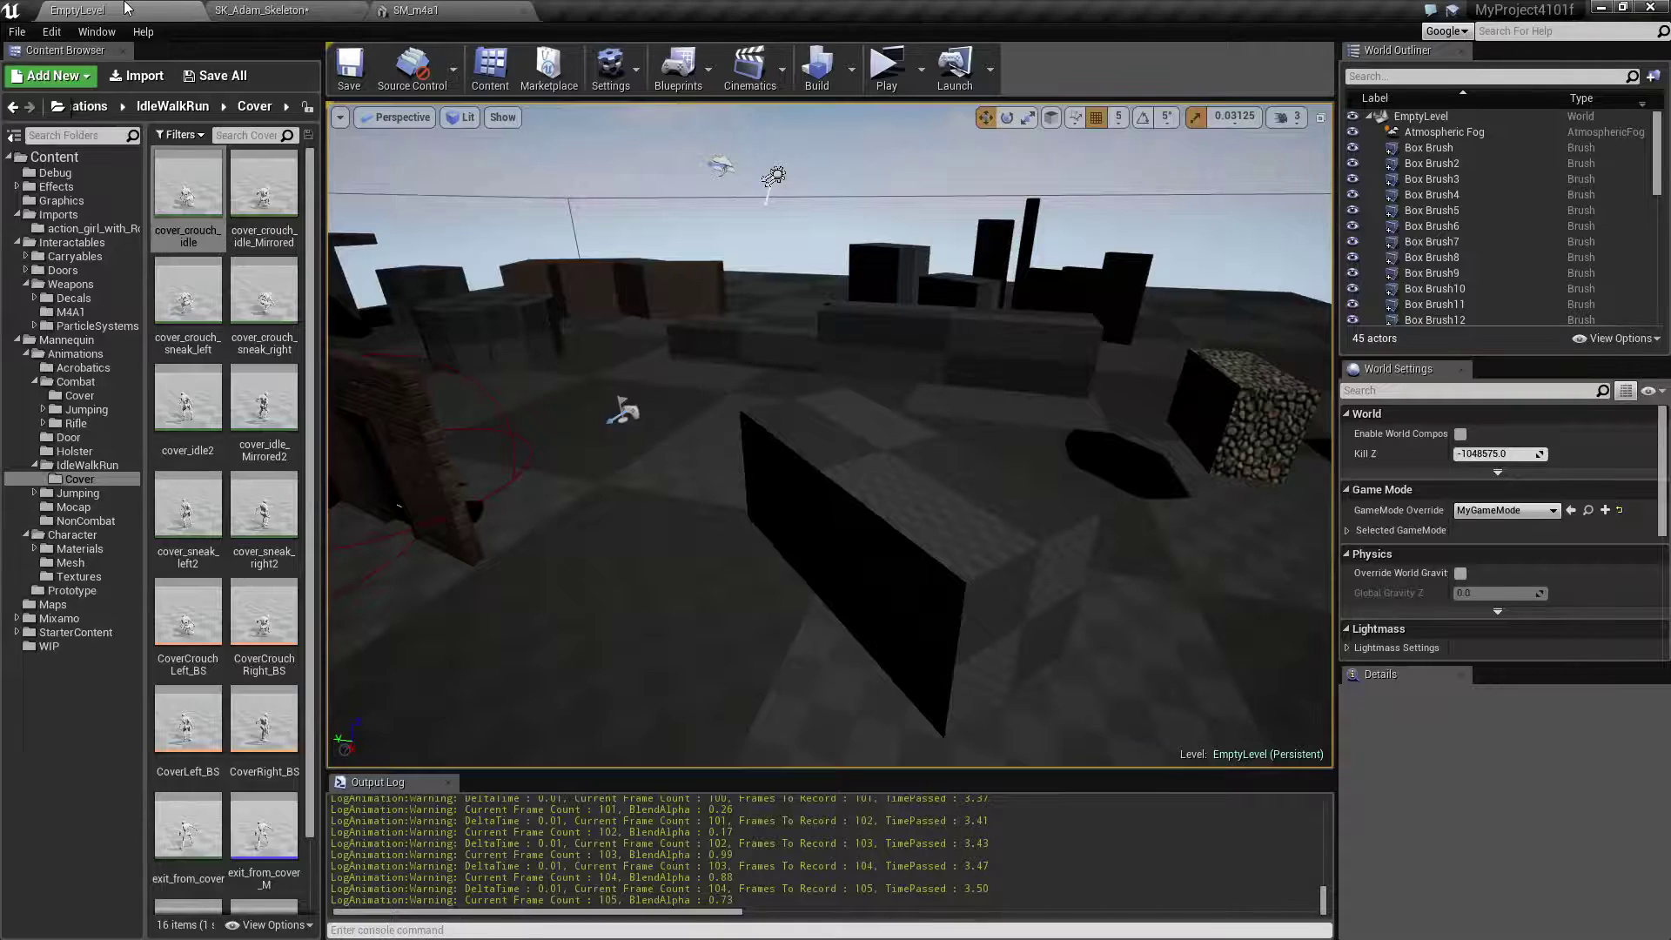
pyautogui.click(54, 172)
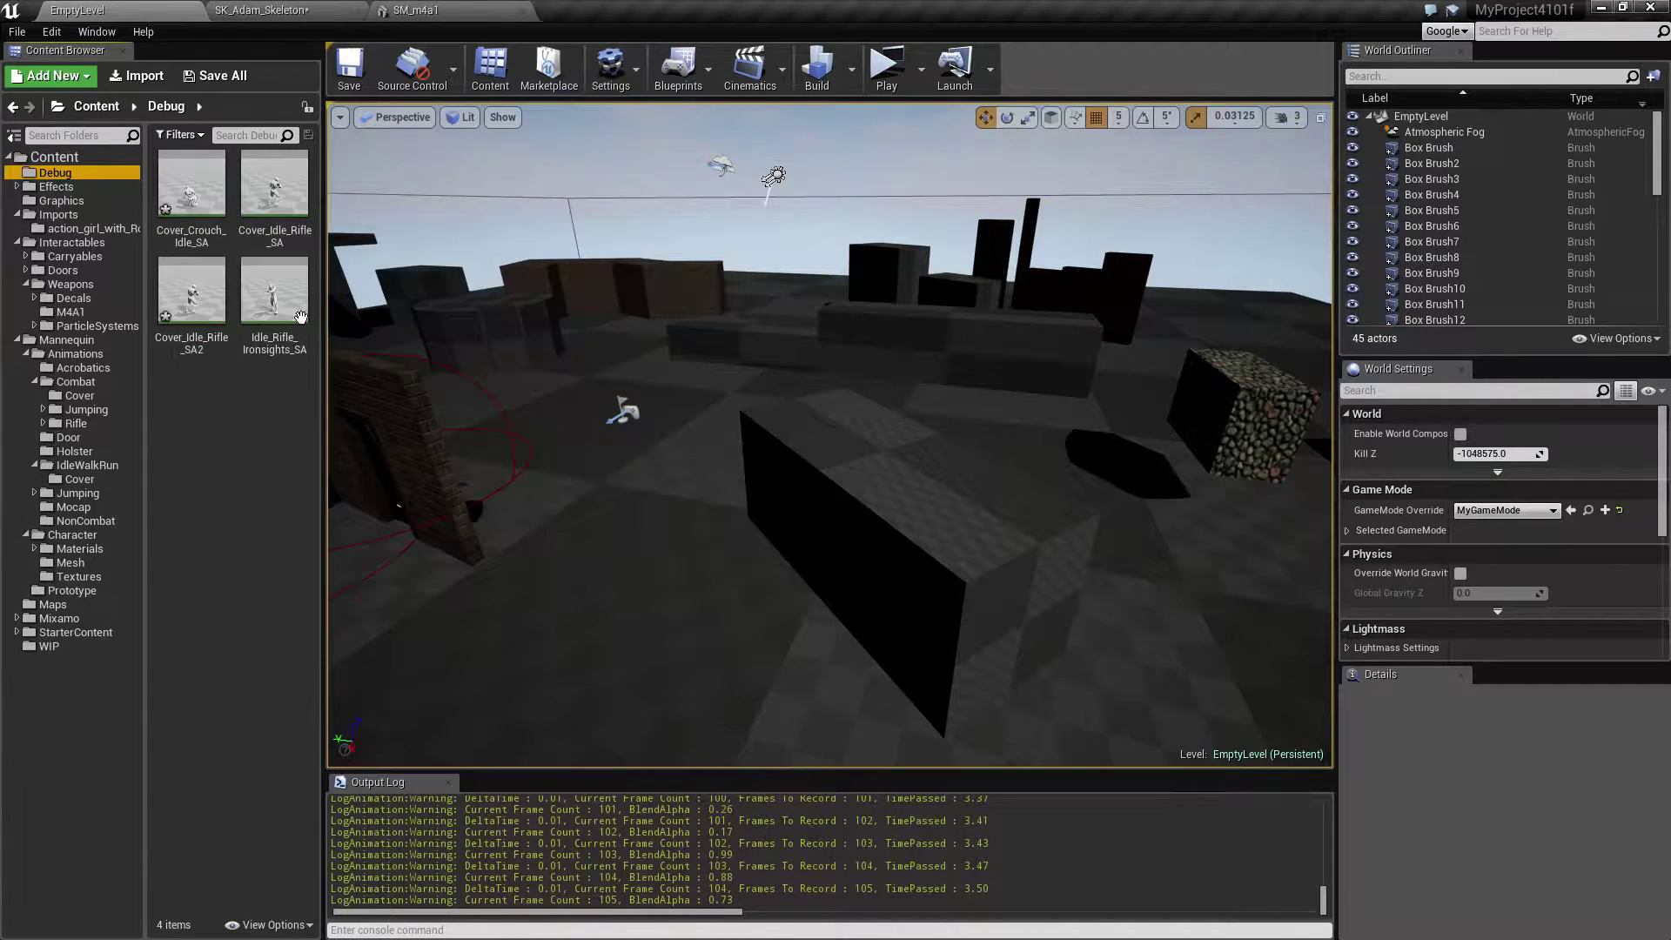
pyautogui.doubleClick(185, 187)
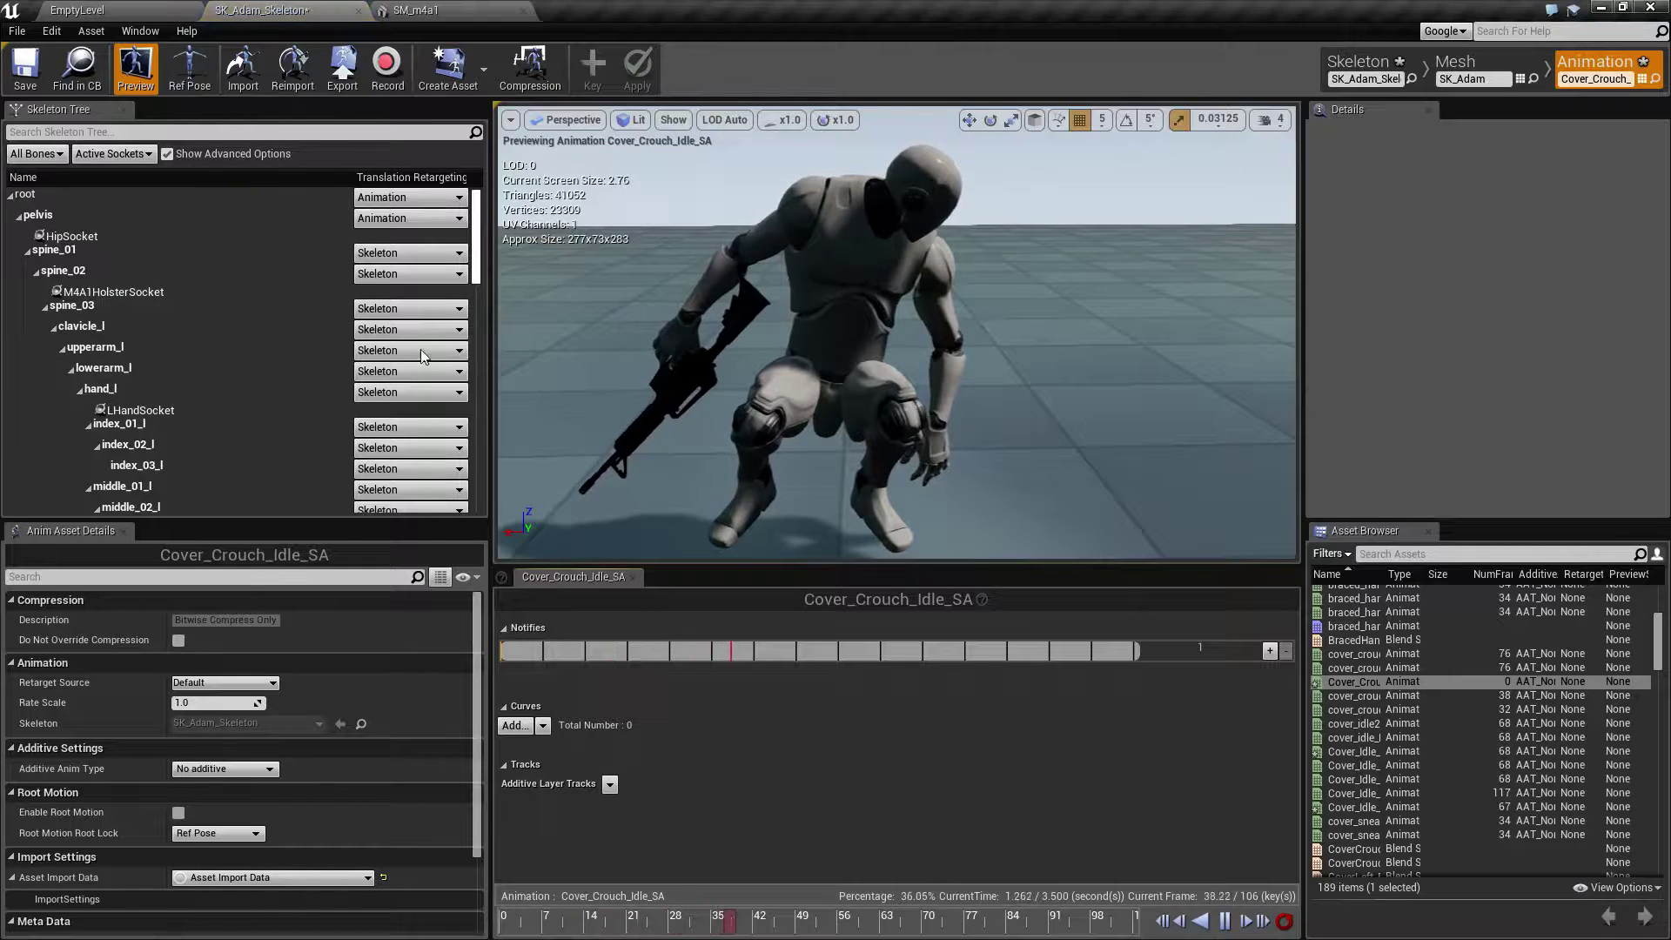
pyautogui.click(112, 9)
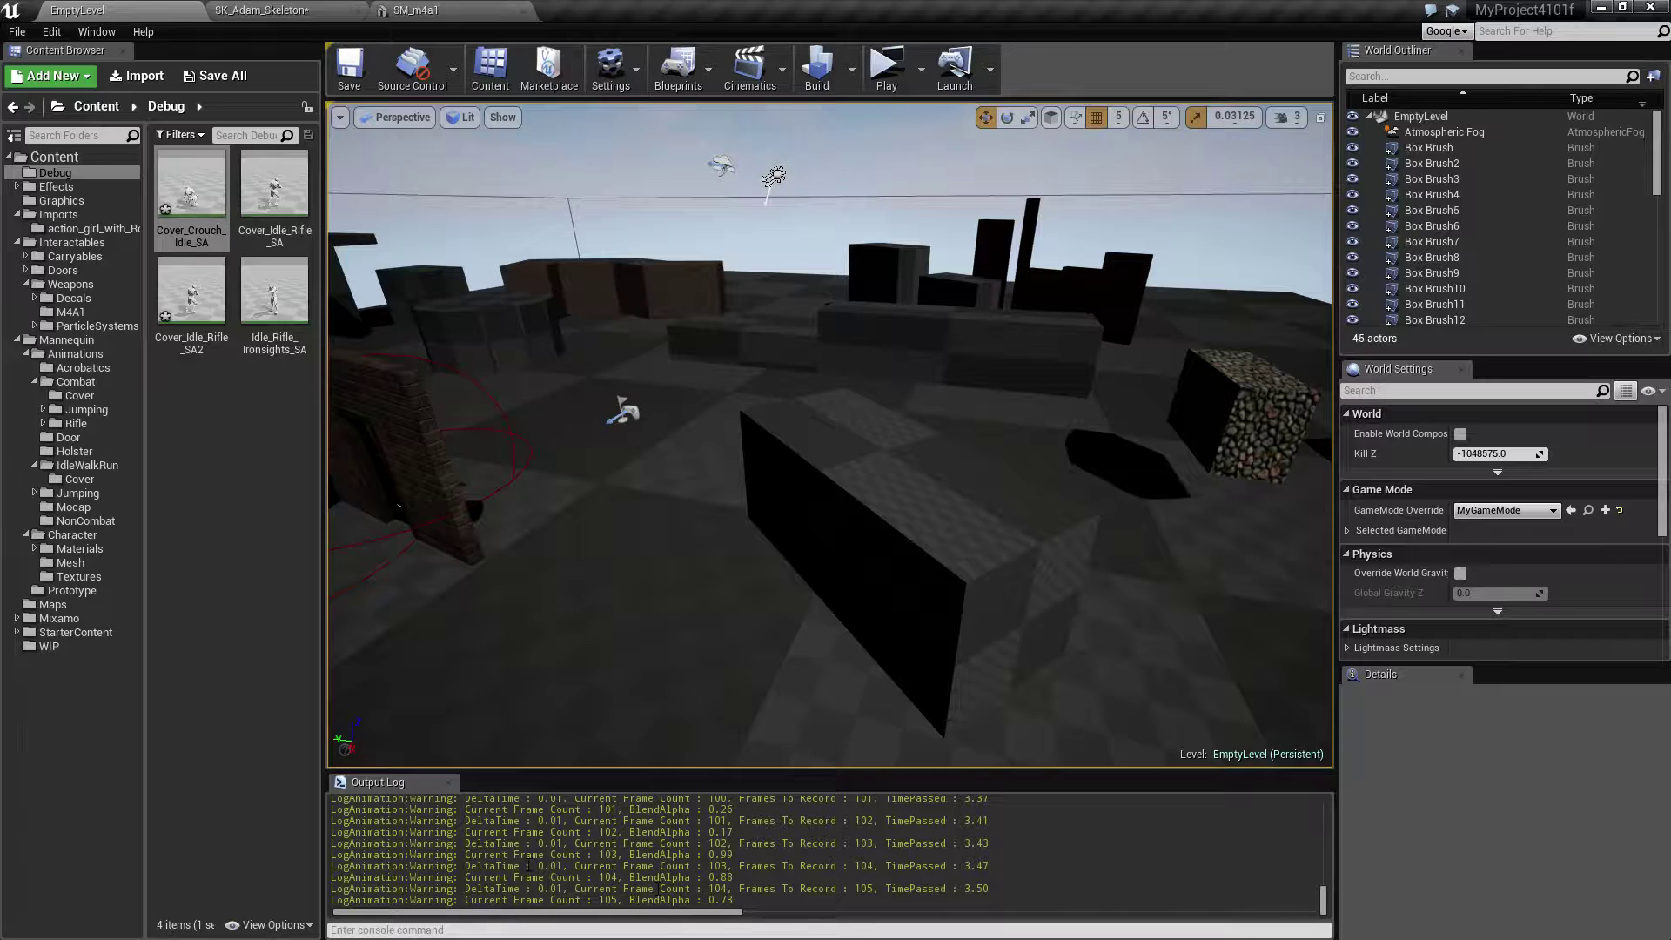
pyautogui.click(278, 9)
pyautogui.click(98, 9)
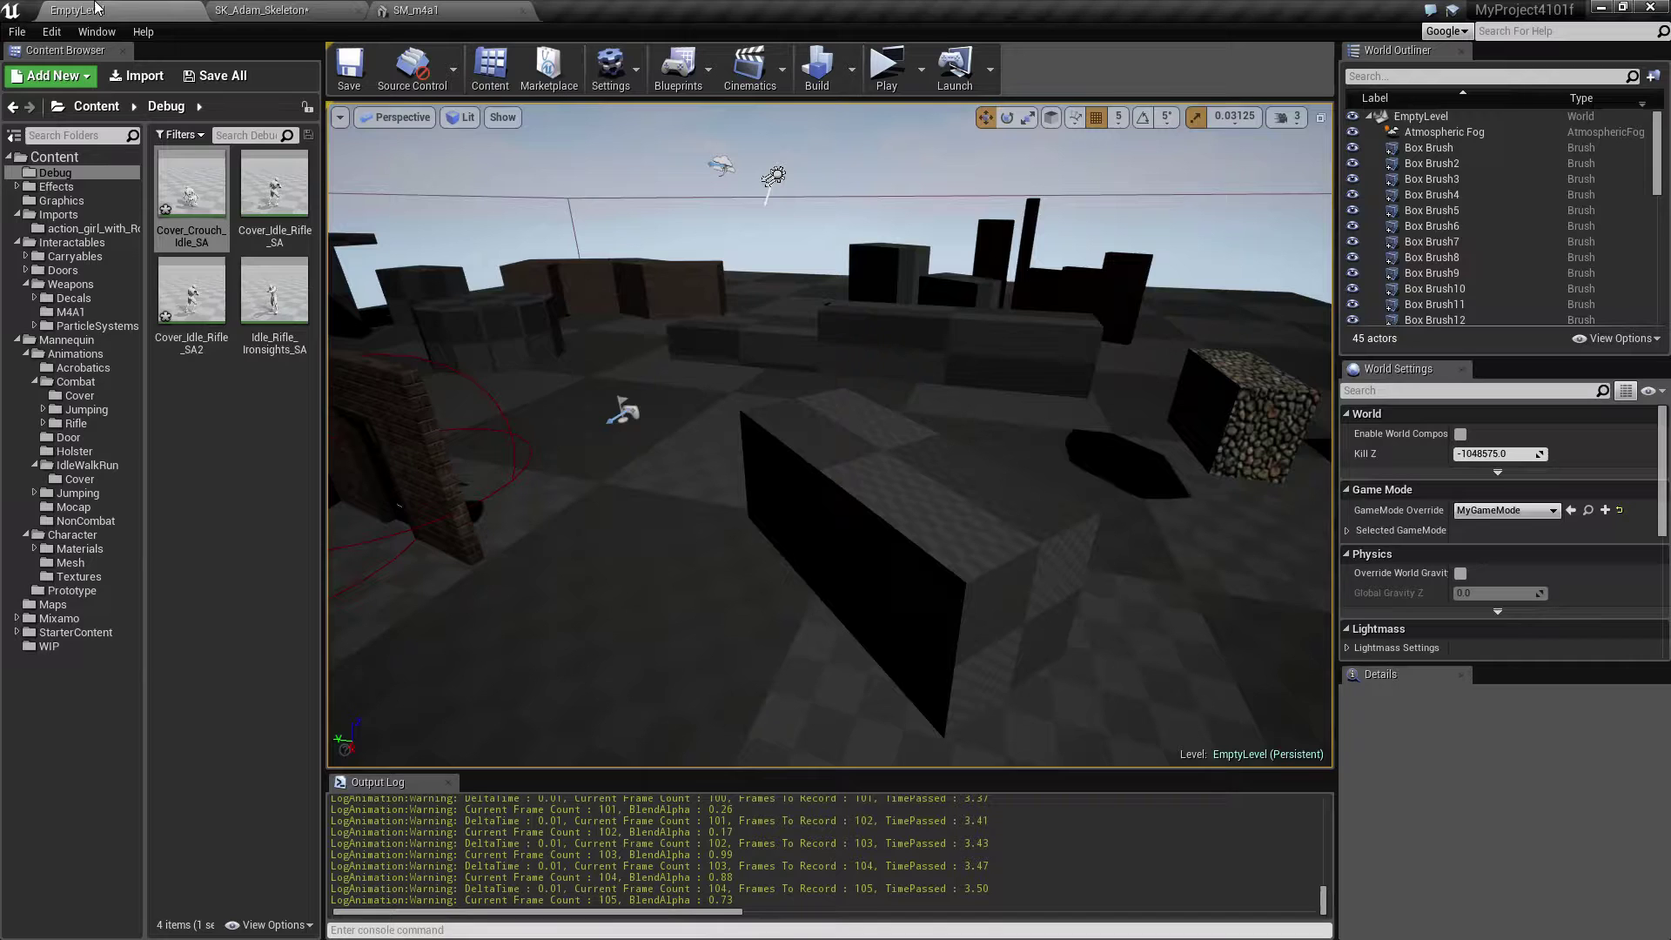
pyautogui.doubleClick(190, 201)
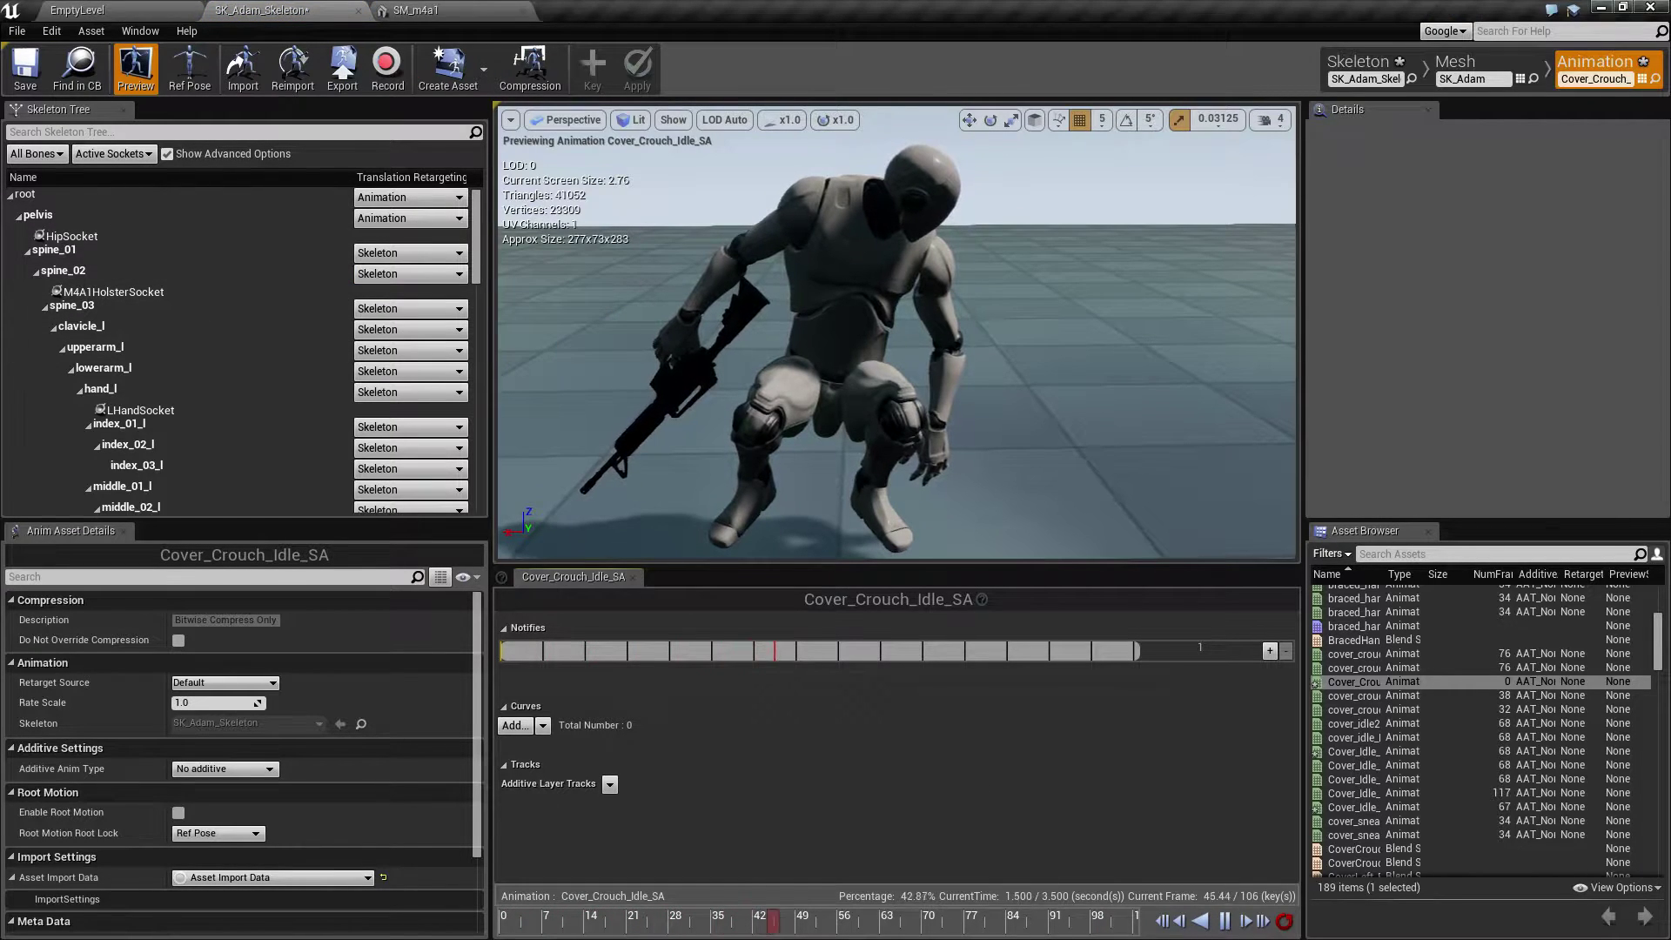
# - Pause playback and remove frames 0 to 19 from the start of the recorded animation
pyautogui.click(1239, 927)
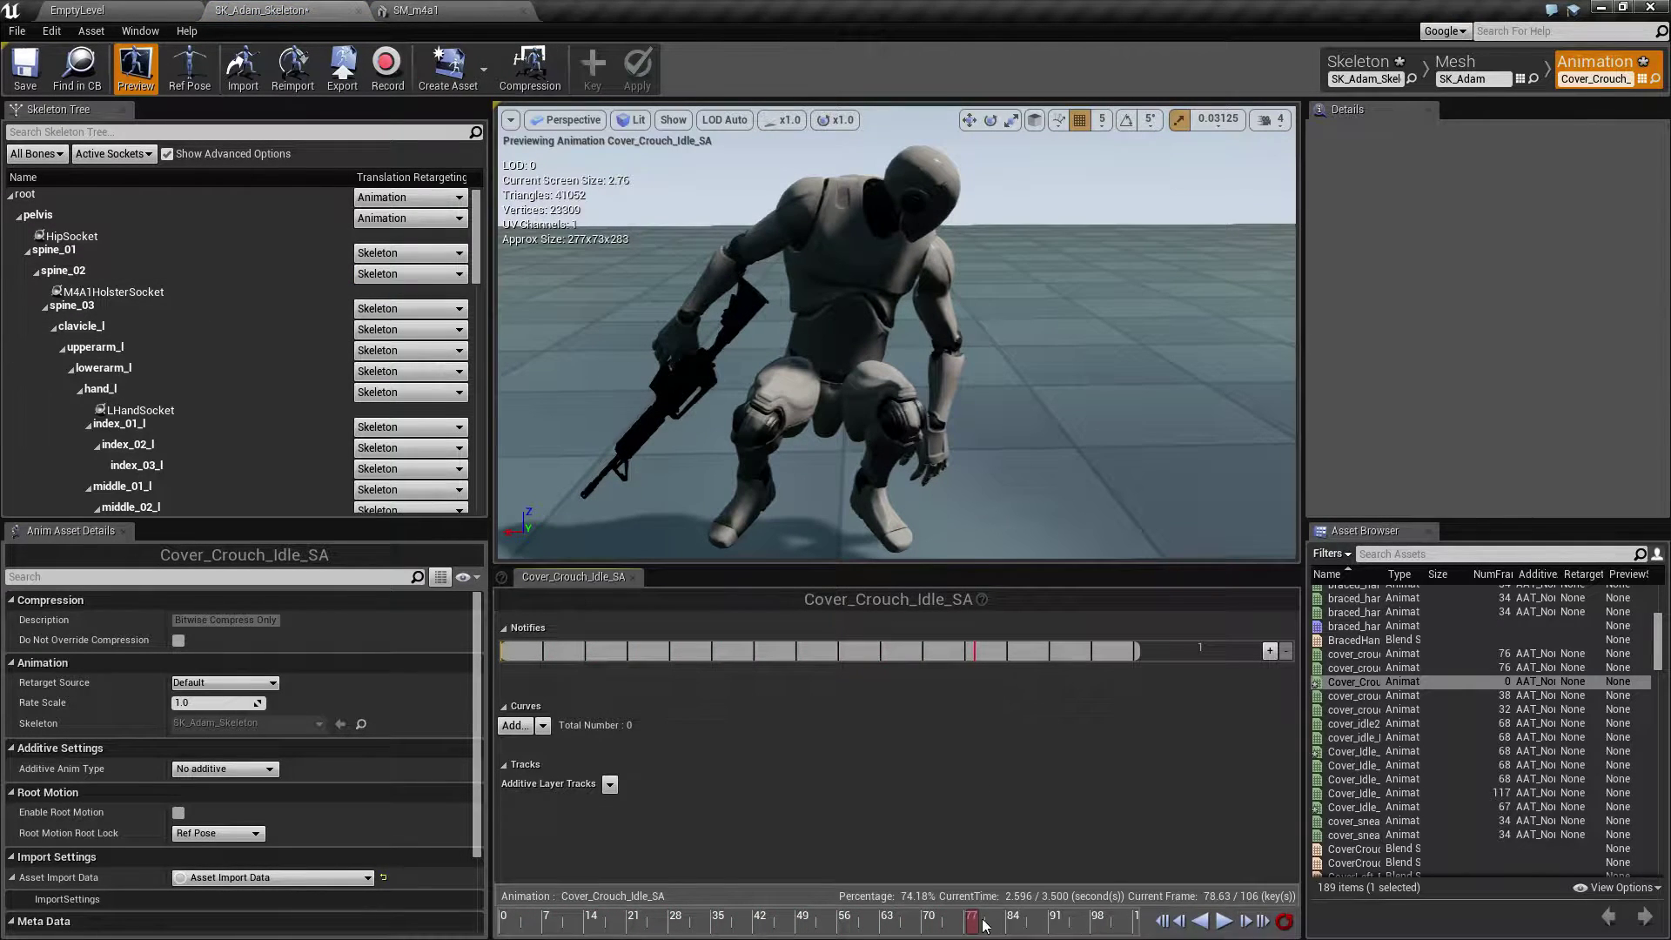
pyautogui.moveTo(984, 924)
pyautogui.mouseDown()
pyautogui.moveTo(583, 931)
pyautogui.moveTo(620, 935)
pyautogui.mouseUp()
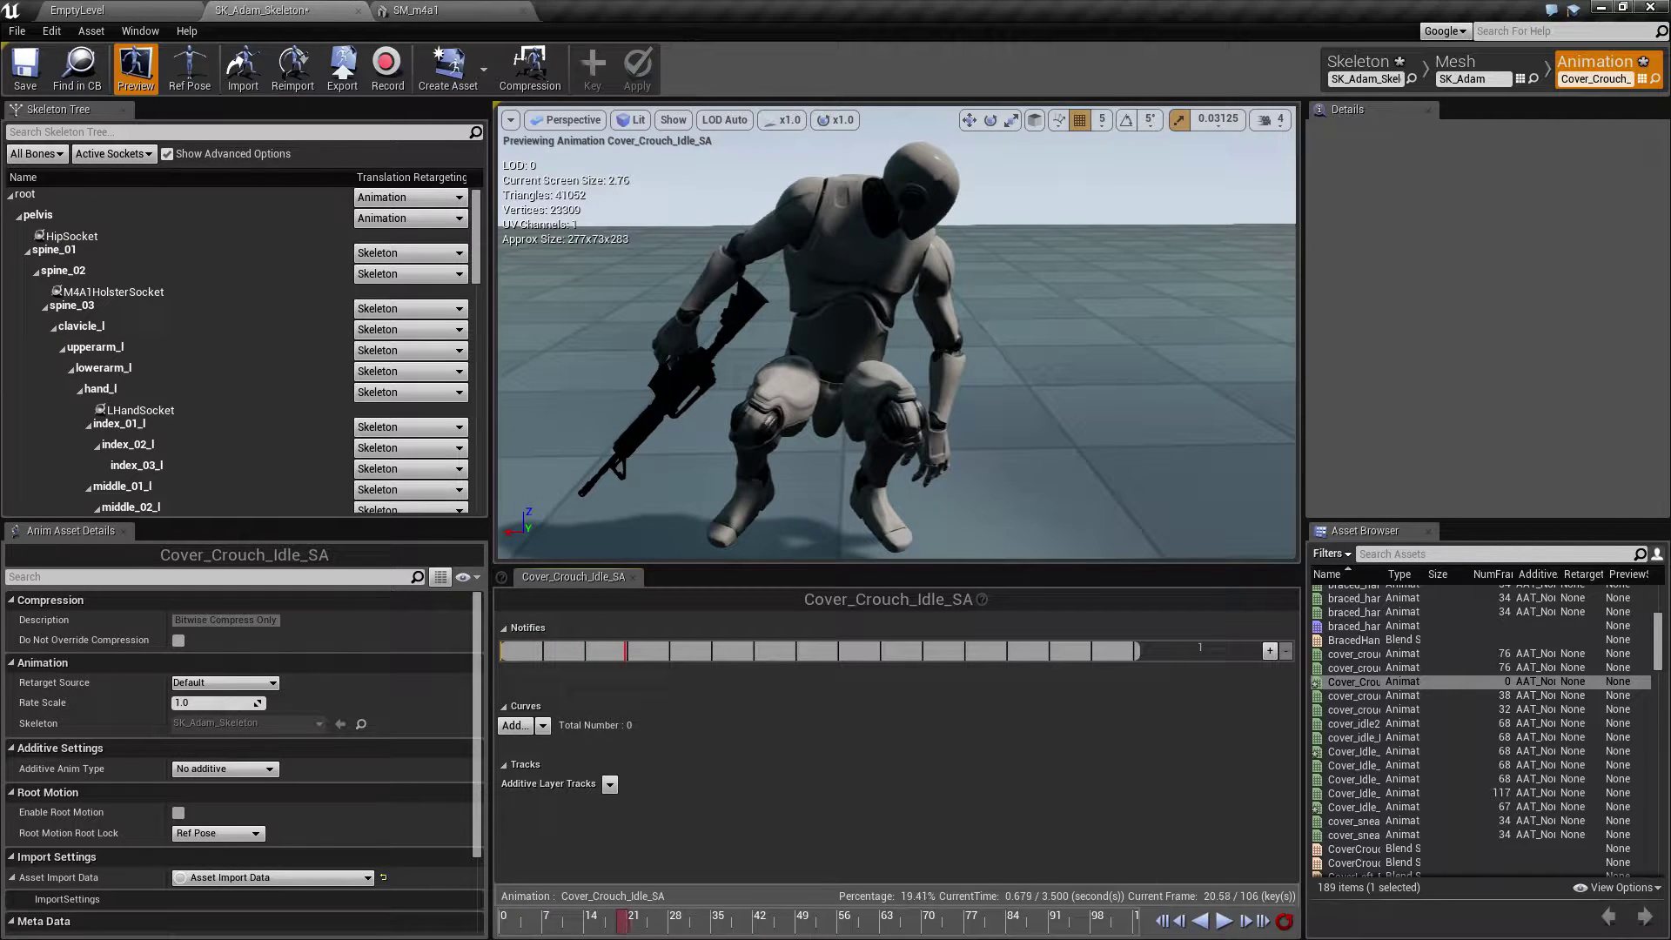
pyautogui.click(1179, 921)
pyautogui.rightClick(617, 925)
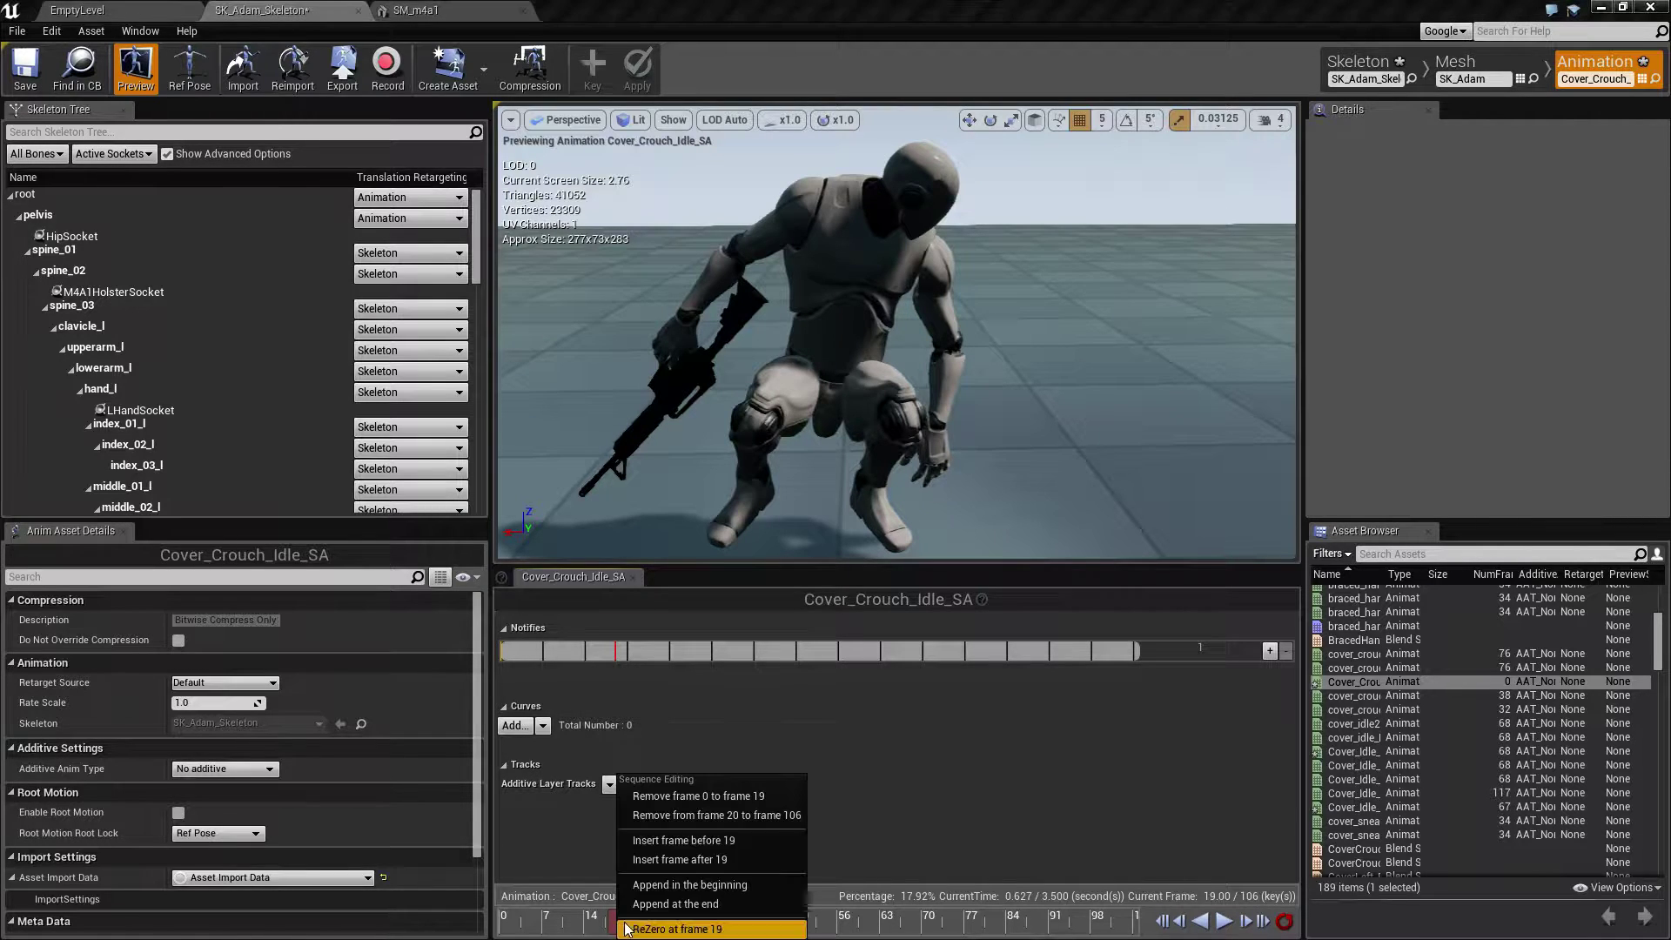
pyautogui.click(752, 795)
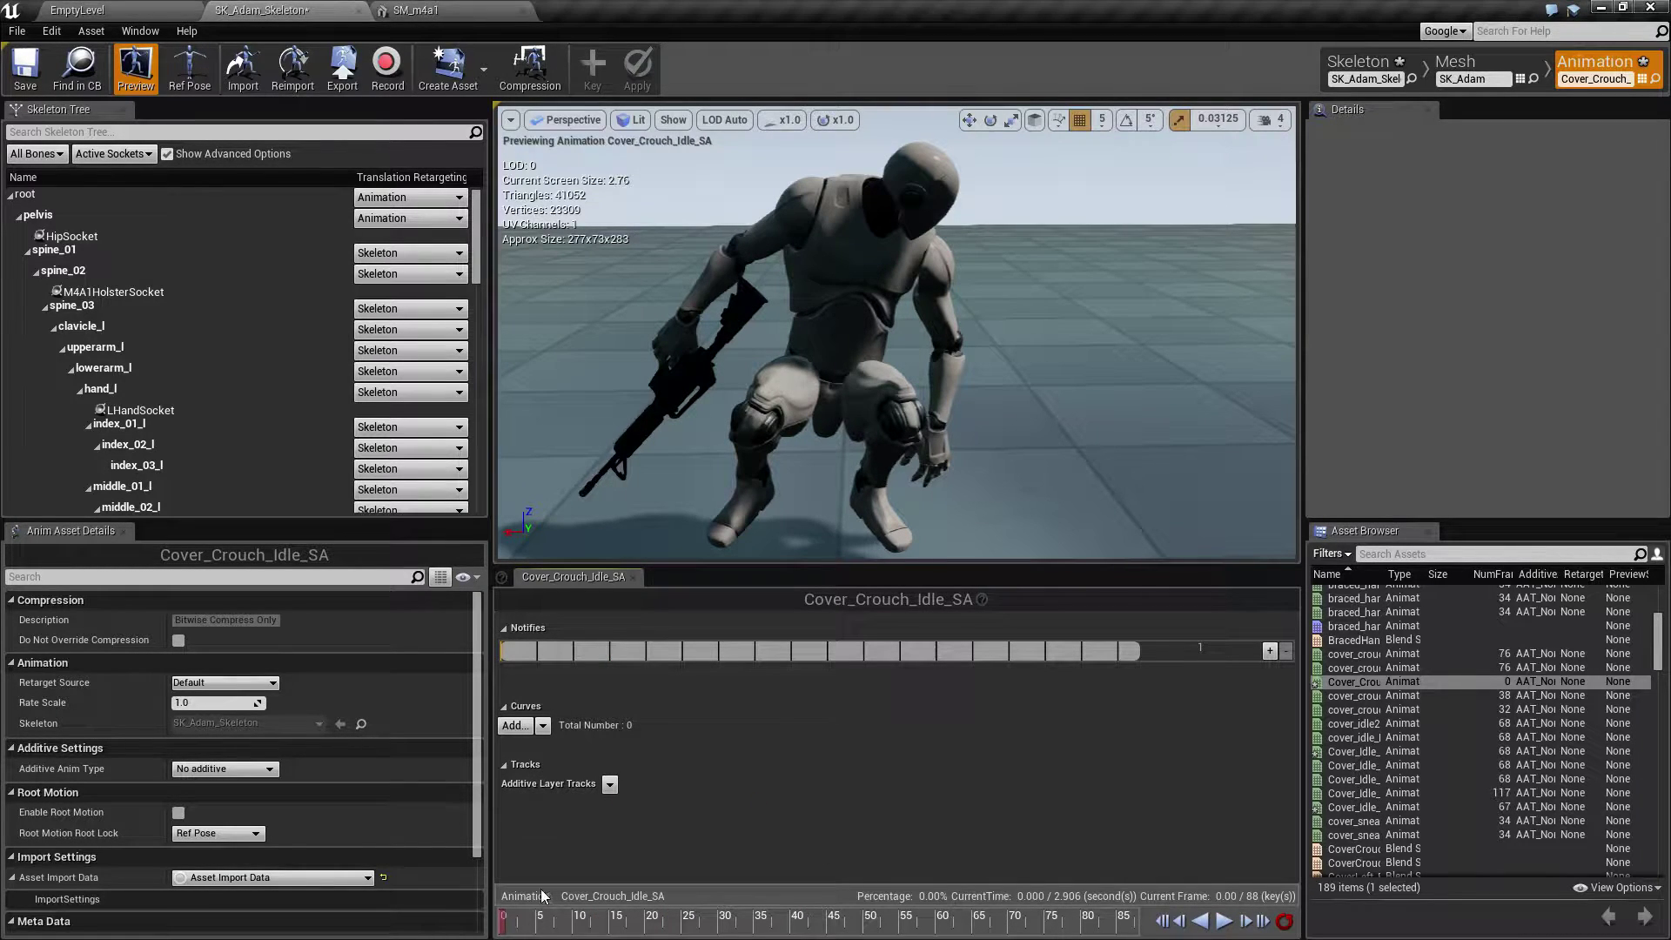
# - Try removing frames 77 to 88 from the end of the recorded animation, and undo the crop
pyautogui.moveTo(505, 927); pyautogui.dragTo(1071, 929)
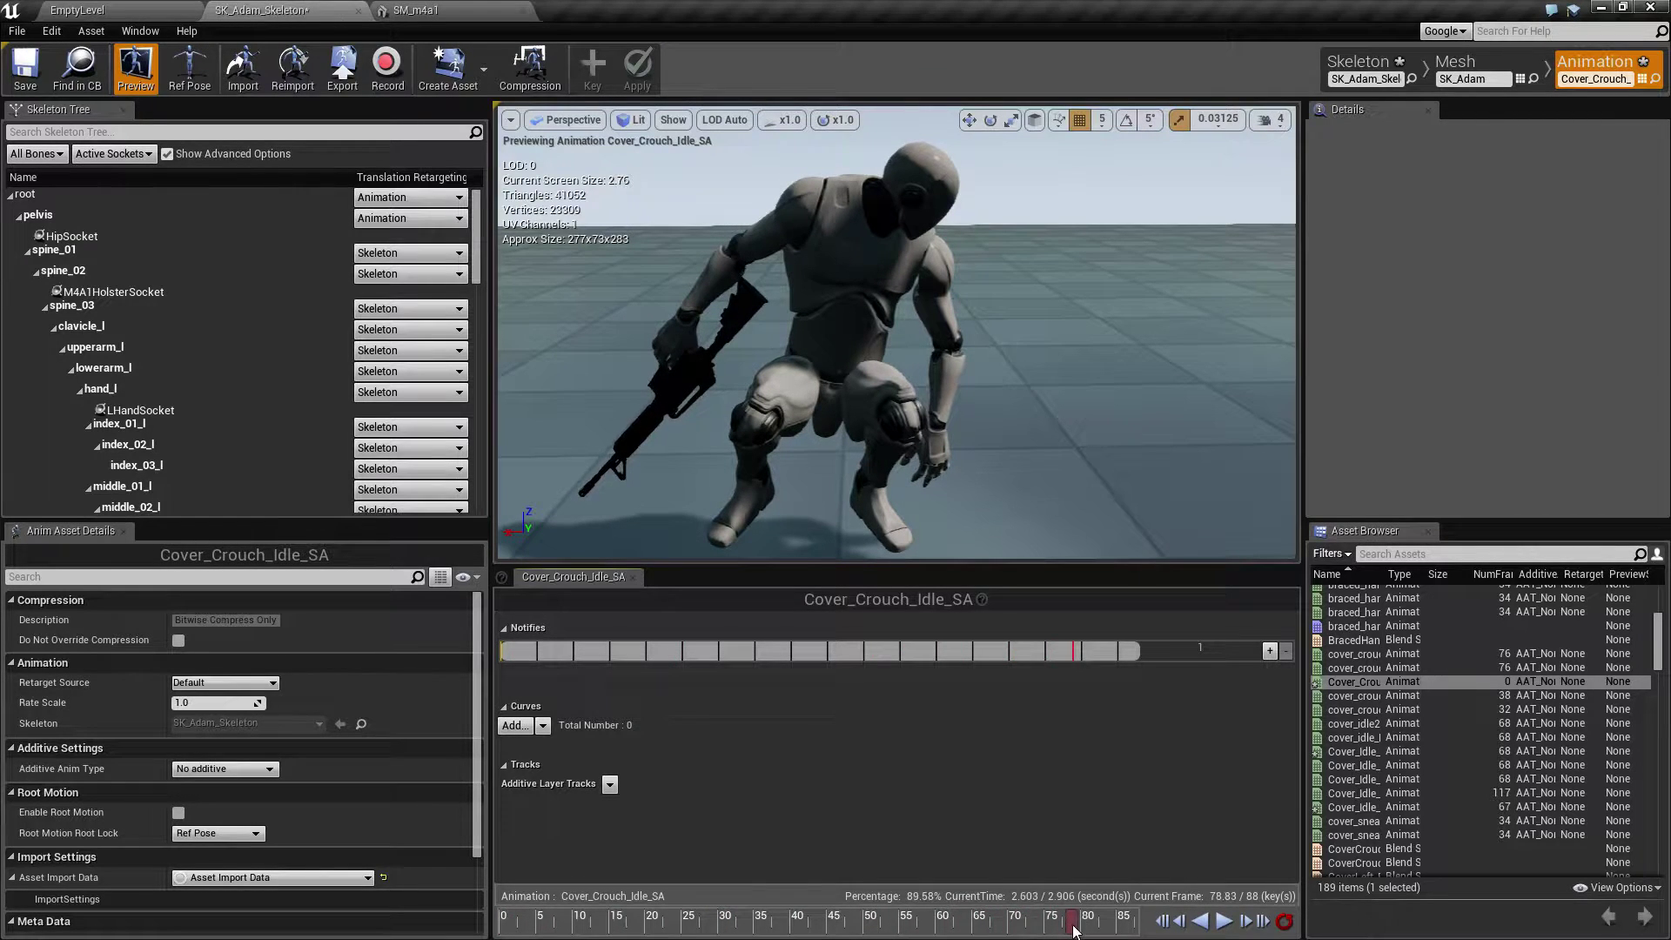
pyautogui.click(1179, 920)
pyautogui.click(1179, 920)
pyautogui.click(1179, 921)
pyautogui.click(1244, 923)
pyautogui.rightClick(1055, 924)
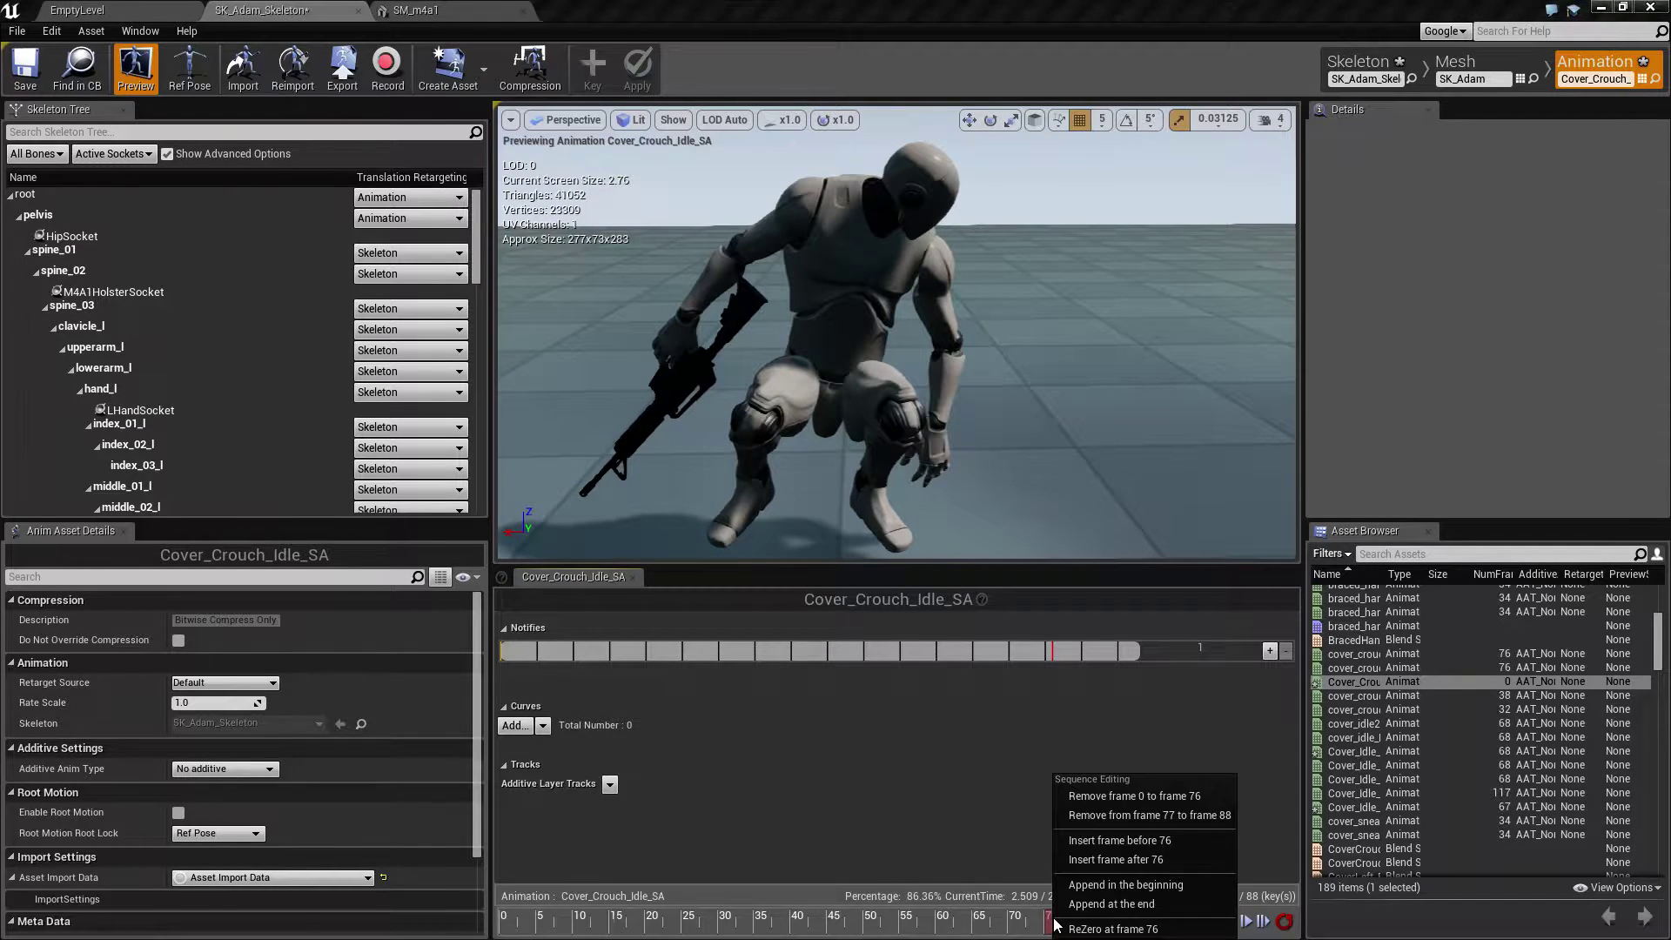
pyautogui.click(1178, 816)
pyautogui.hotkey('ctrl', 'z')
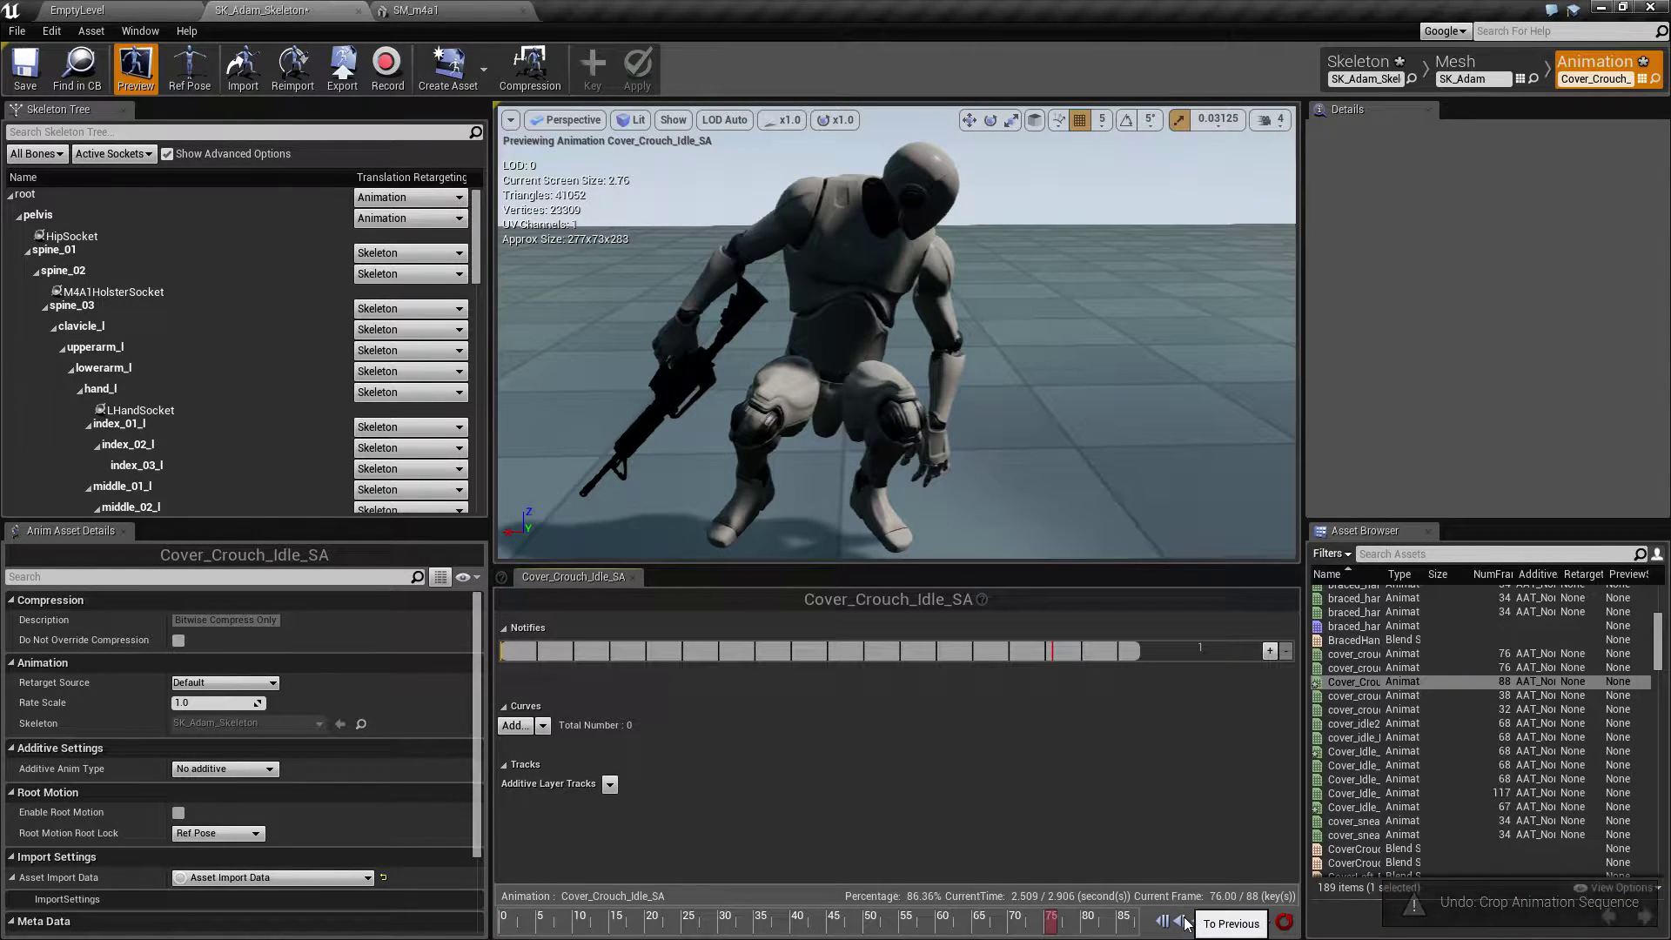
# - Remove frames 76 to 88 from the end of the recorded animation and play back the trimmed loop
pyautogui.click(1182, 923)
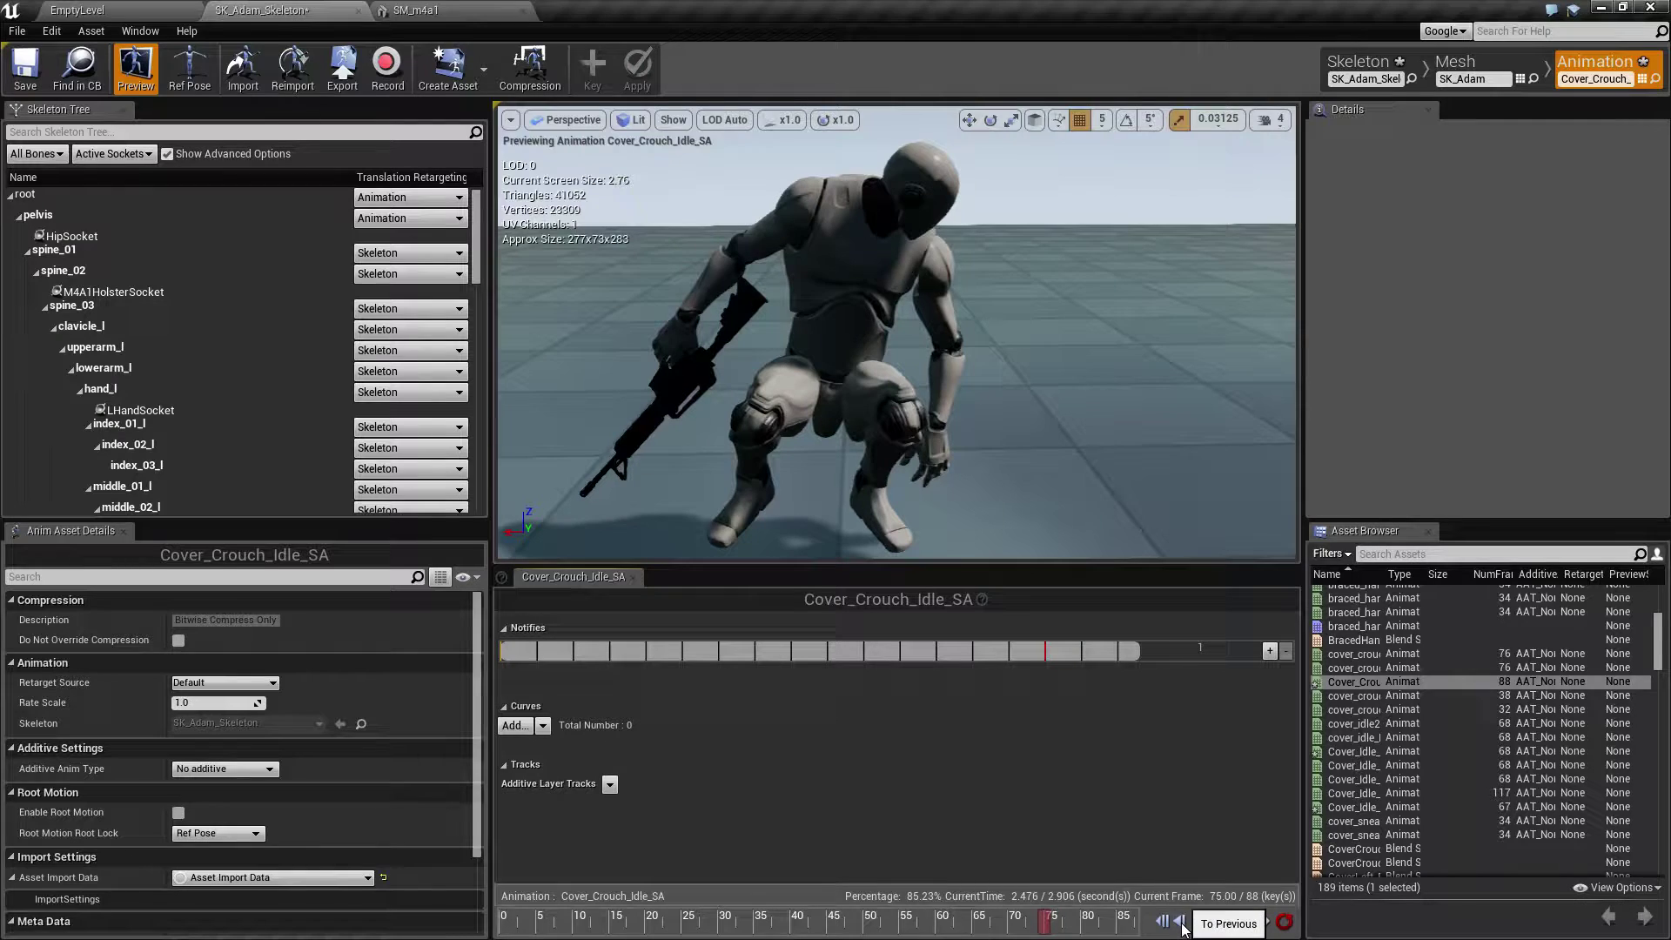
pyautogui.rightClick(1049, 924)
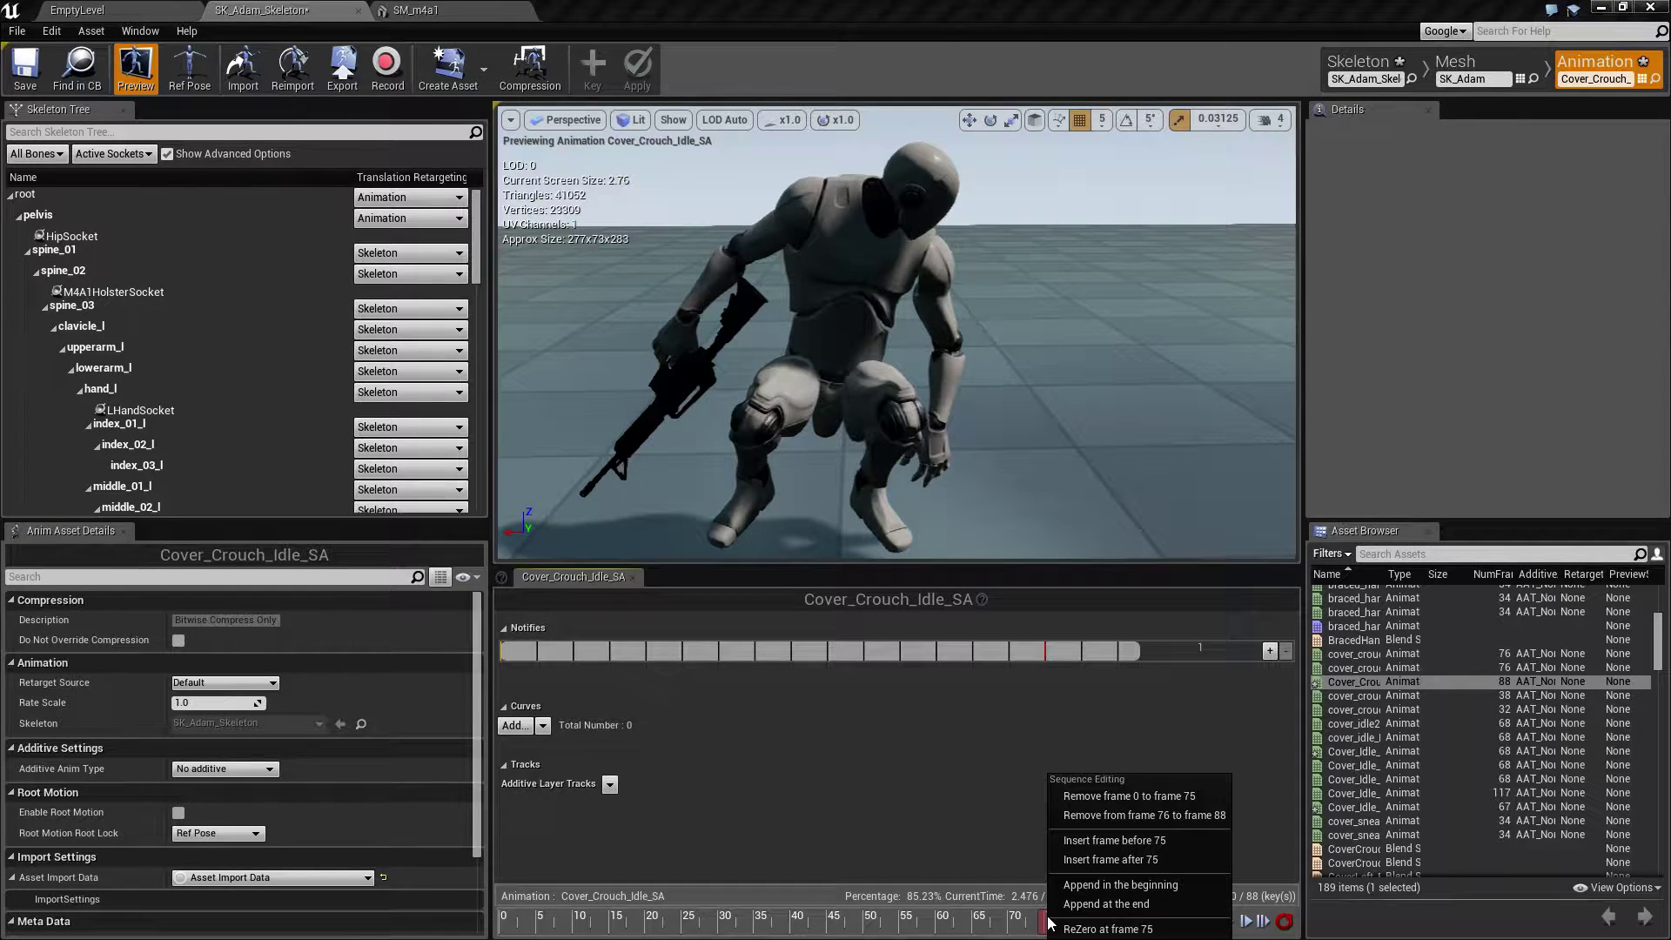
pyautogui.click(1163, 818)
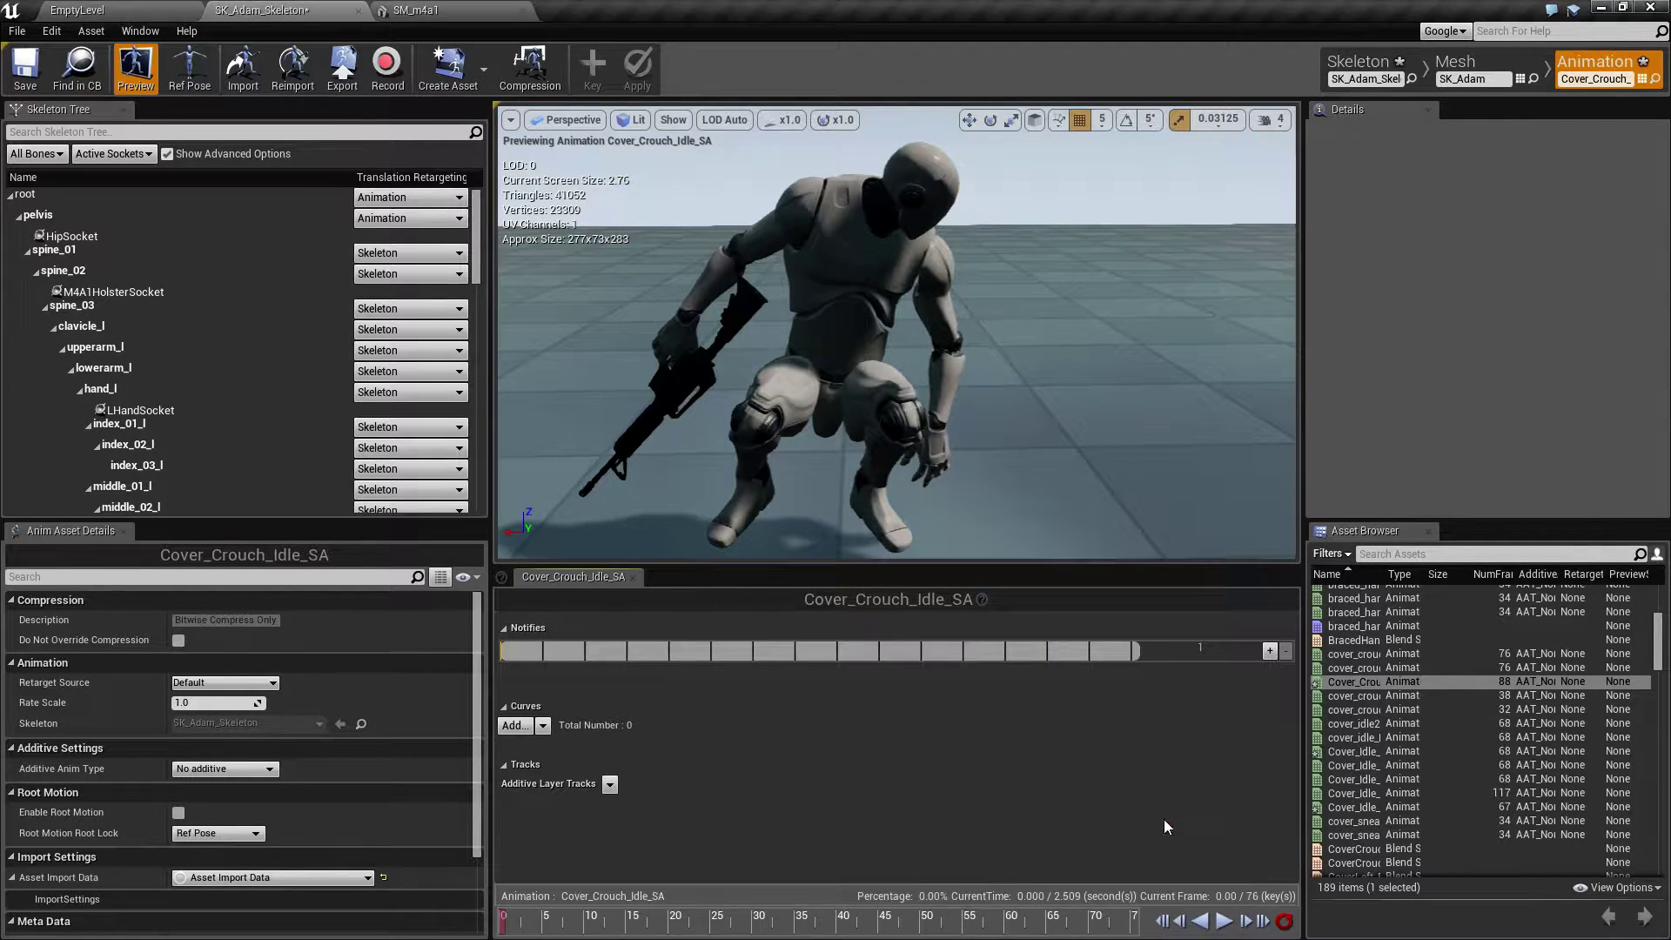
pyautogui.click(1222, 921)
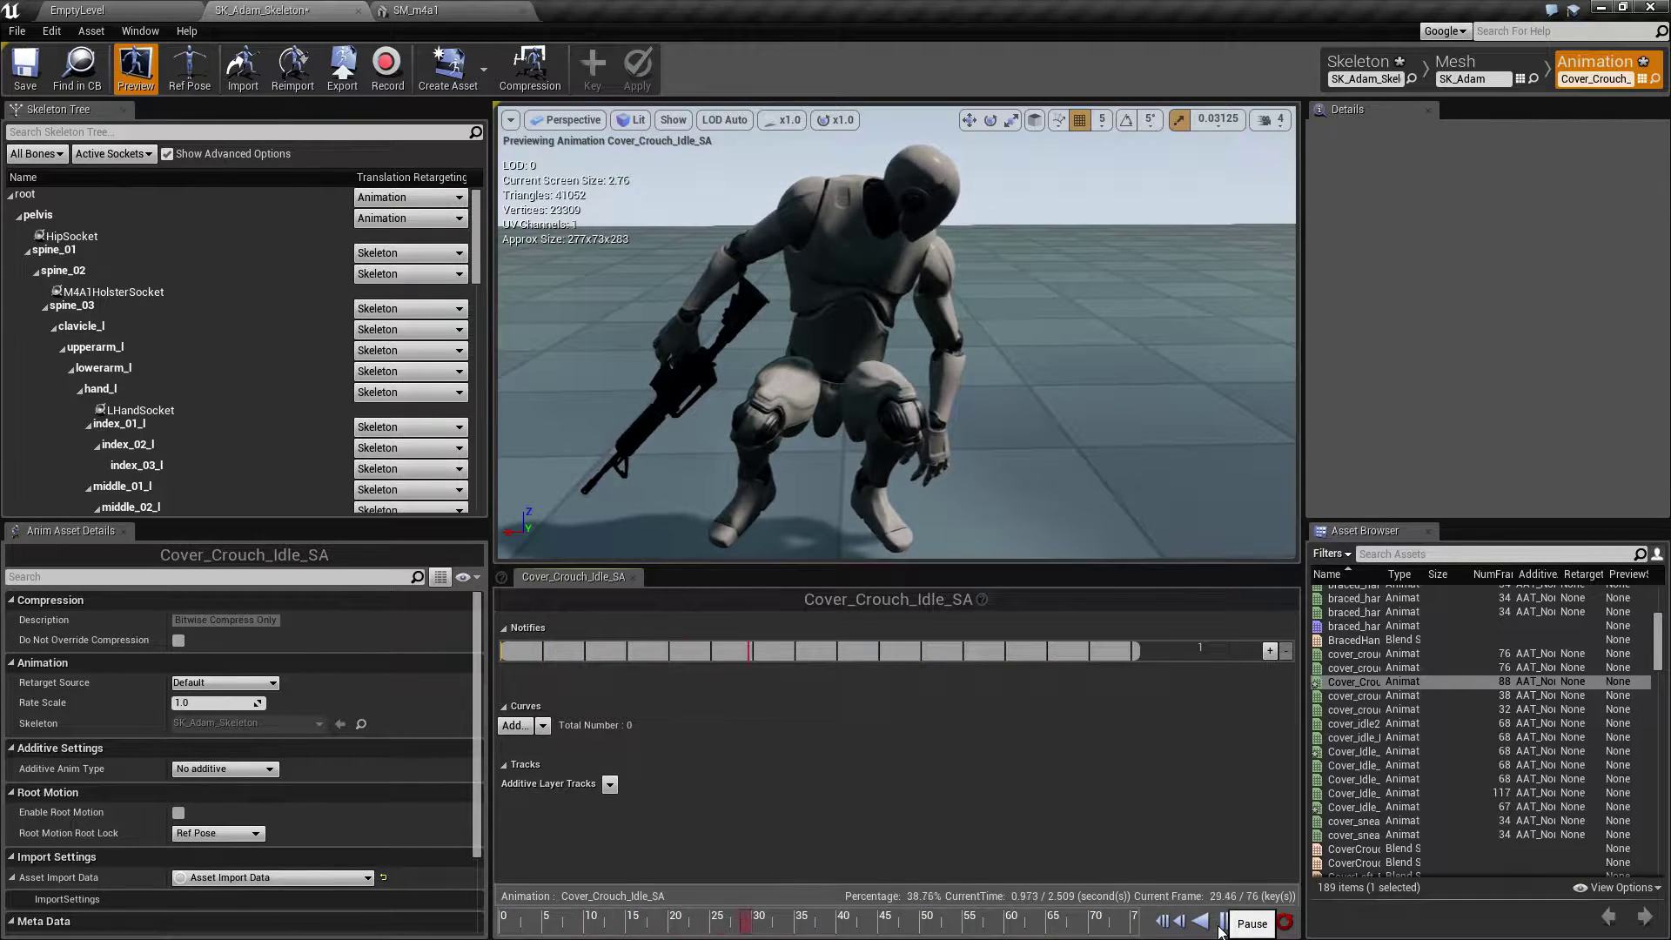
# - Check the trimmed crouch loop in the preview and save the Cover_Crouch_Idle_SA animation asset
pyautogui.moveTo(897, 307); pyautogui.dragTo(861, 252, button='right')
pyautogui.press('w')
pyautogui.press('s')
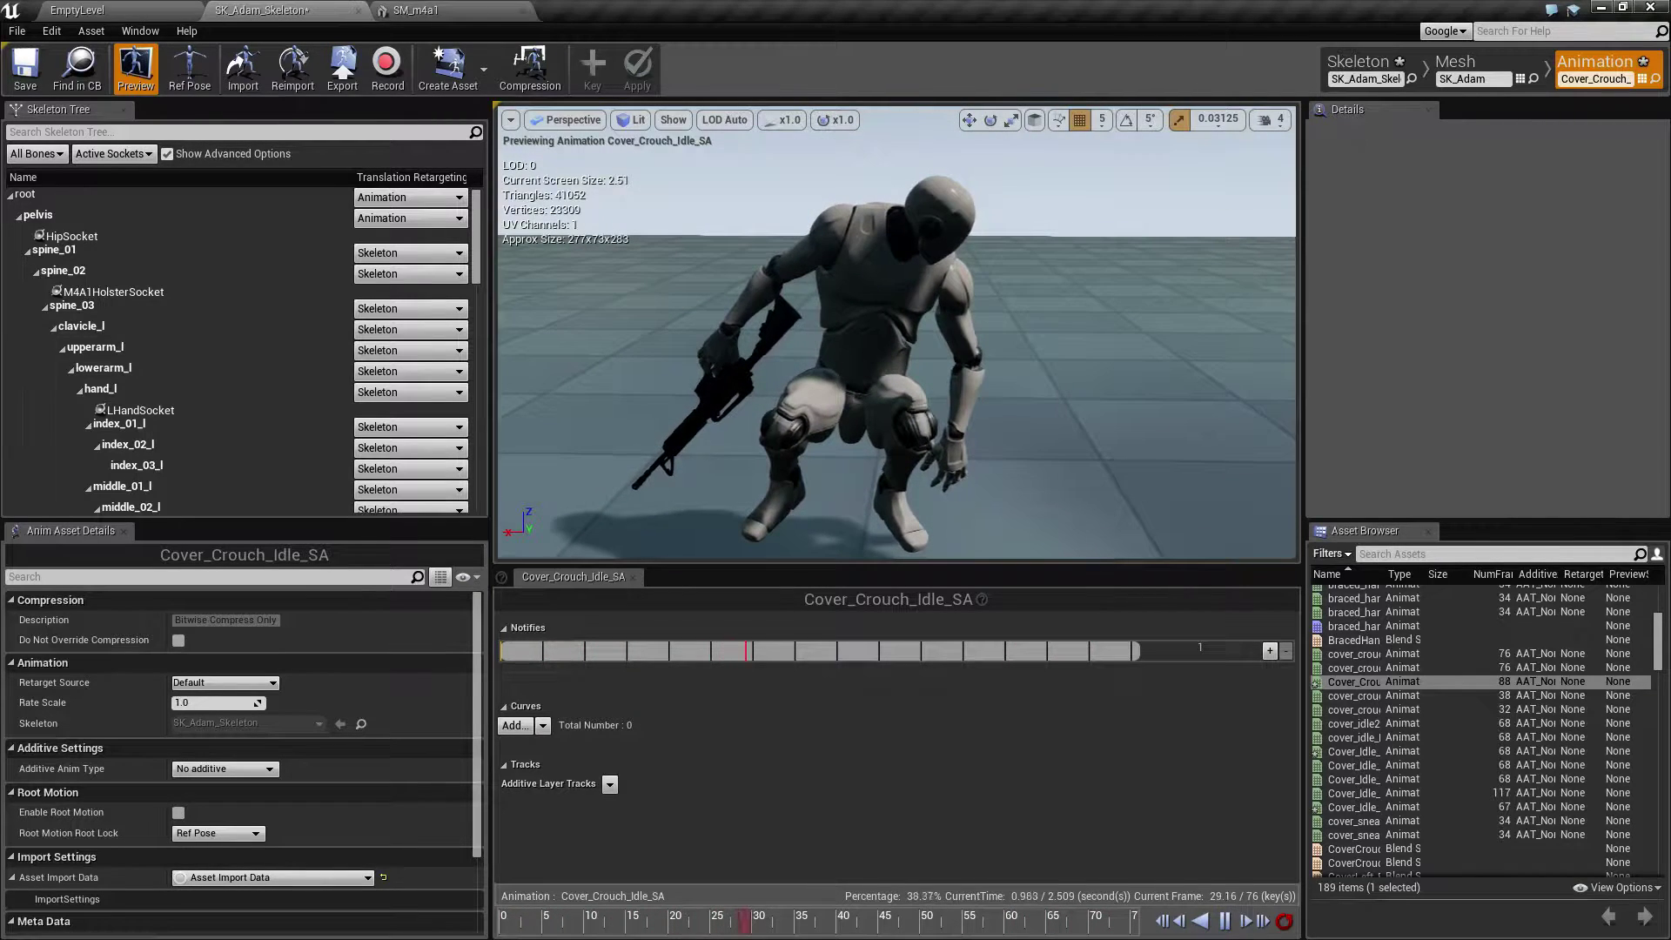
pyautogui.click(26, 69)
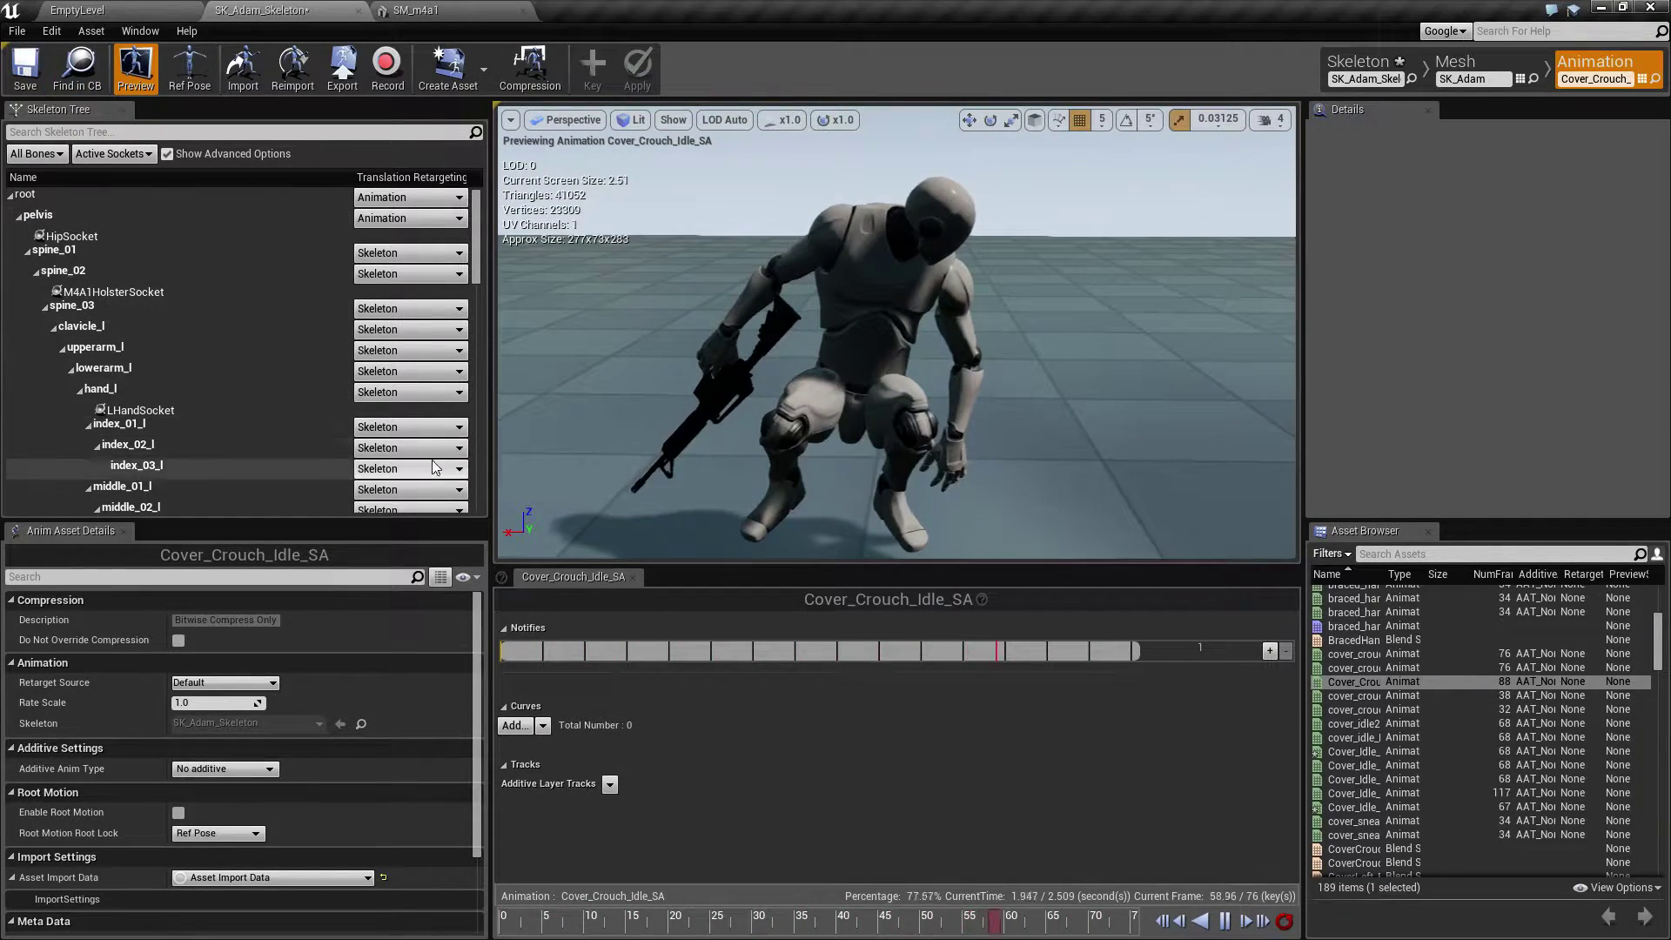
# - Export Cover_Crouch_Idle_SA from the level editor's Debug folder as Cover_Crouch_Idle_SA.FBX into the tut3 folder
pyautogui.click(118, 10)
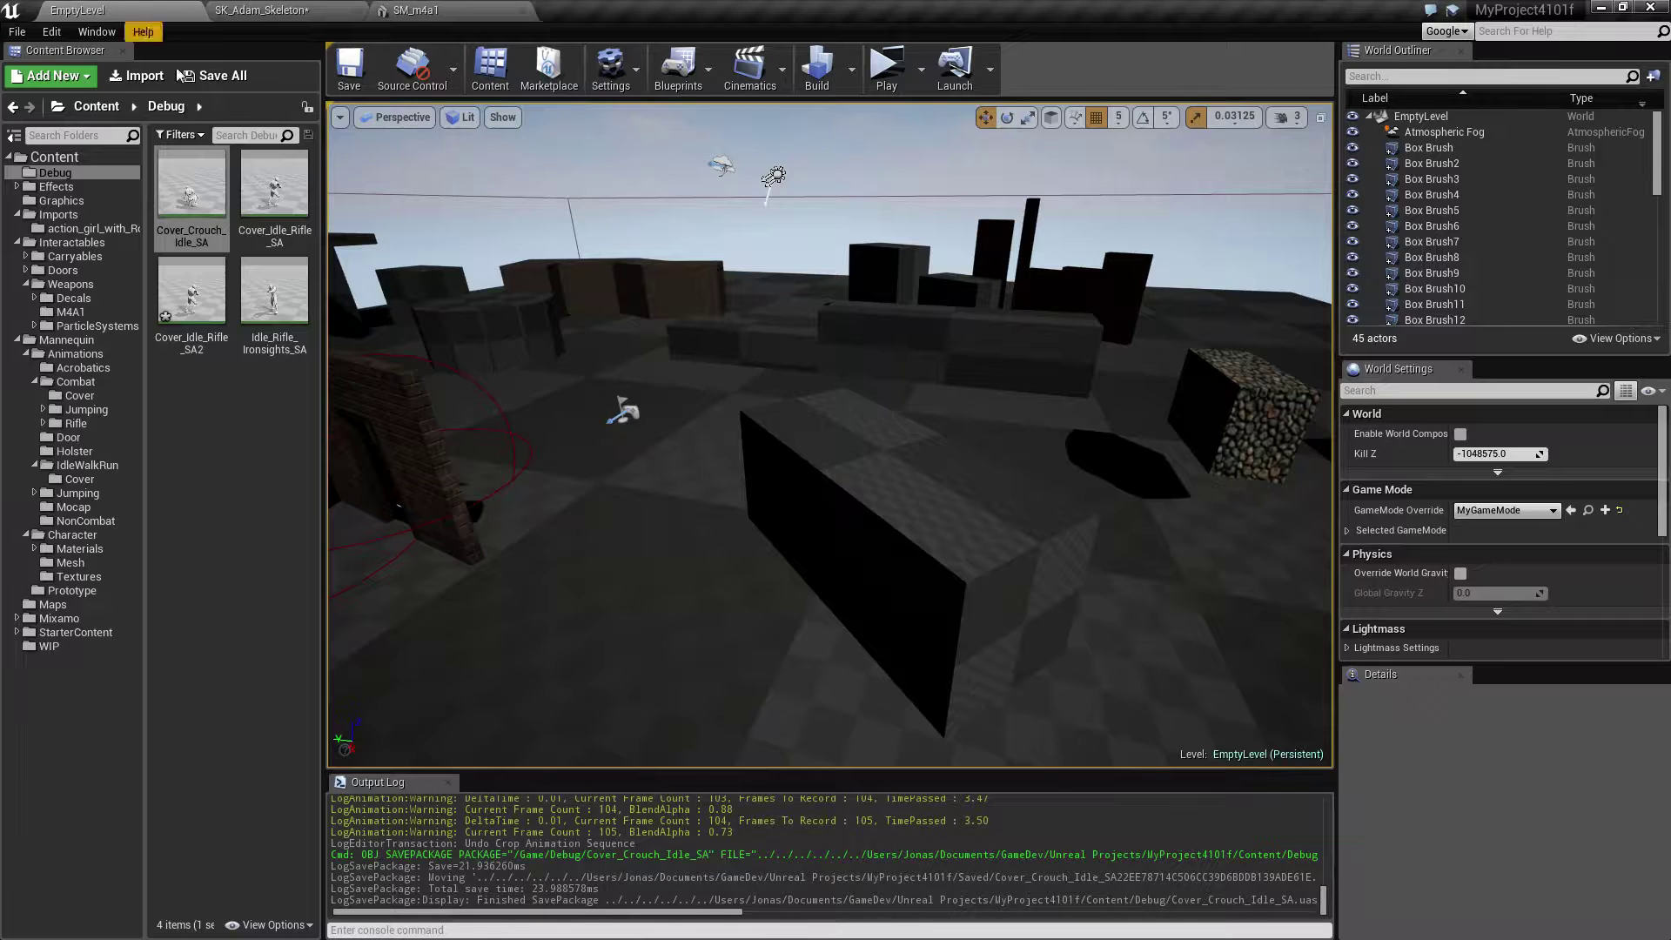
pyautogui.rightClick(187, 203)
pyautogui.moveTo(295, 494)
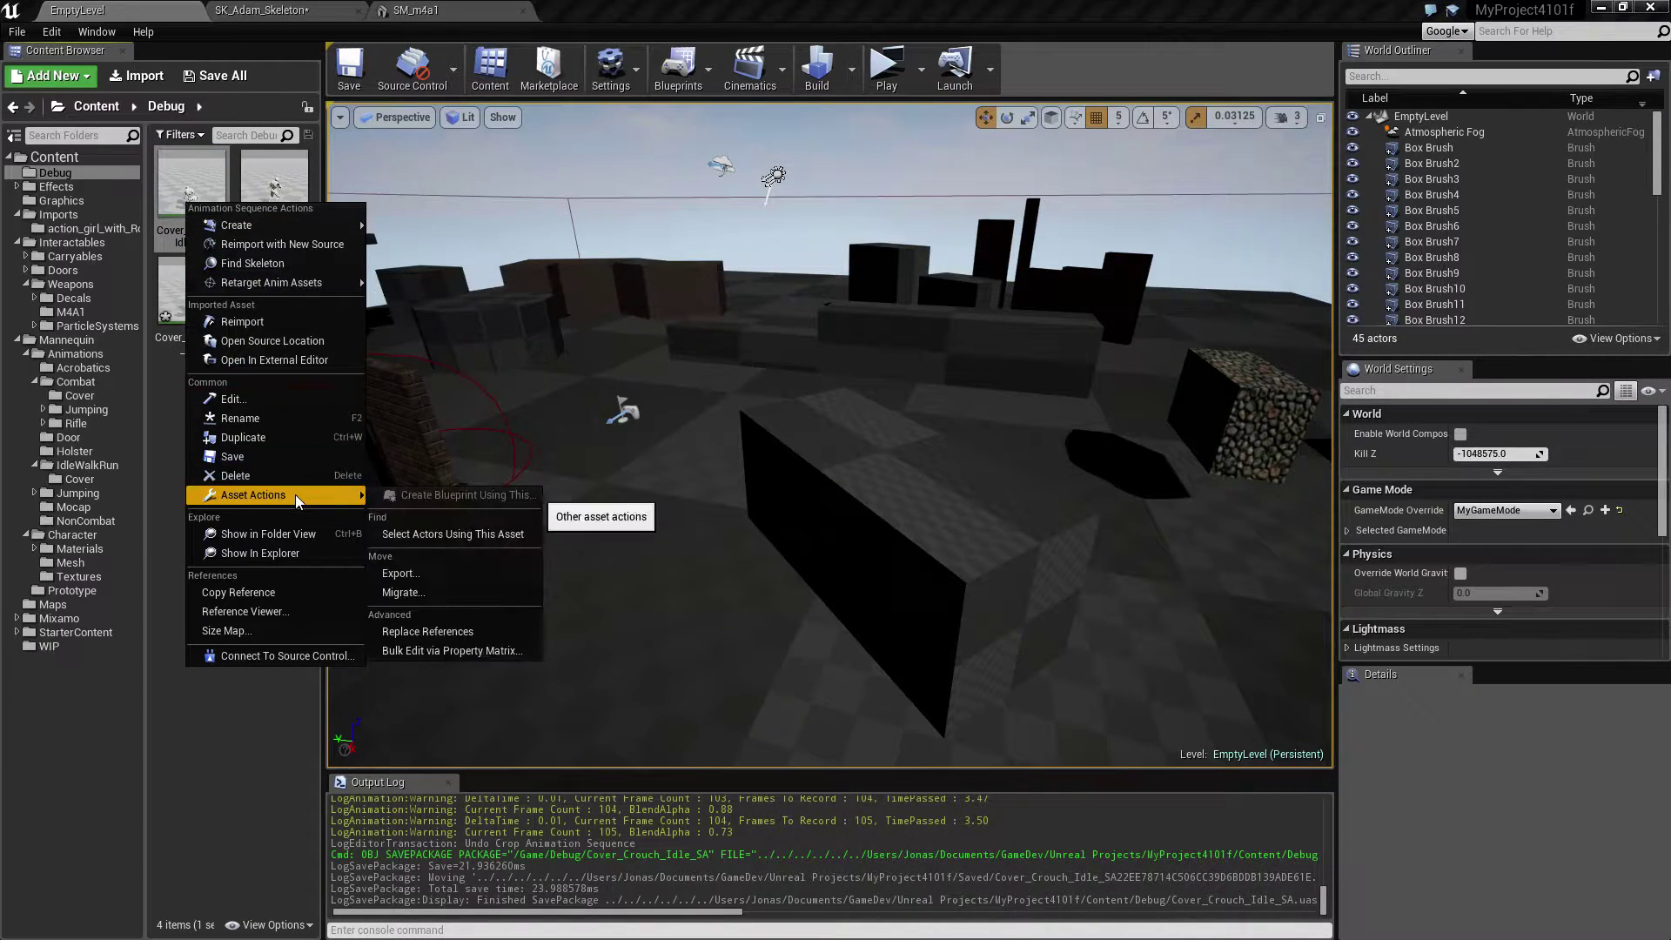
pyautogui.click(404, 574)
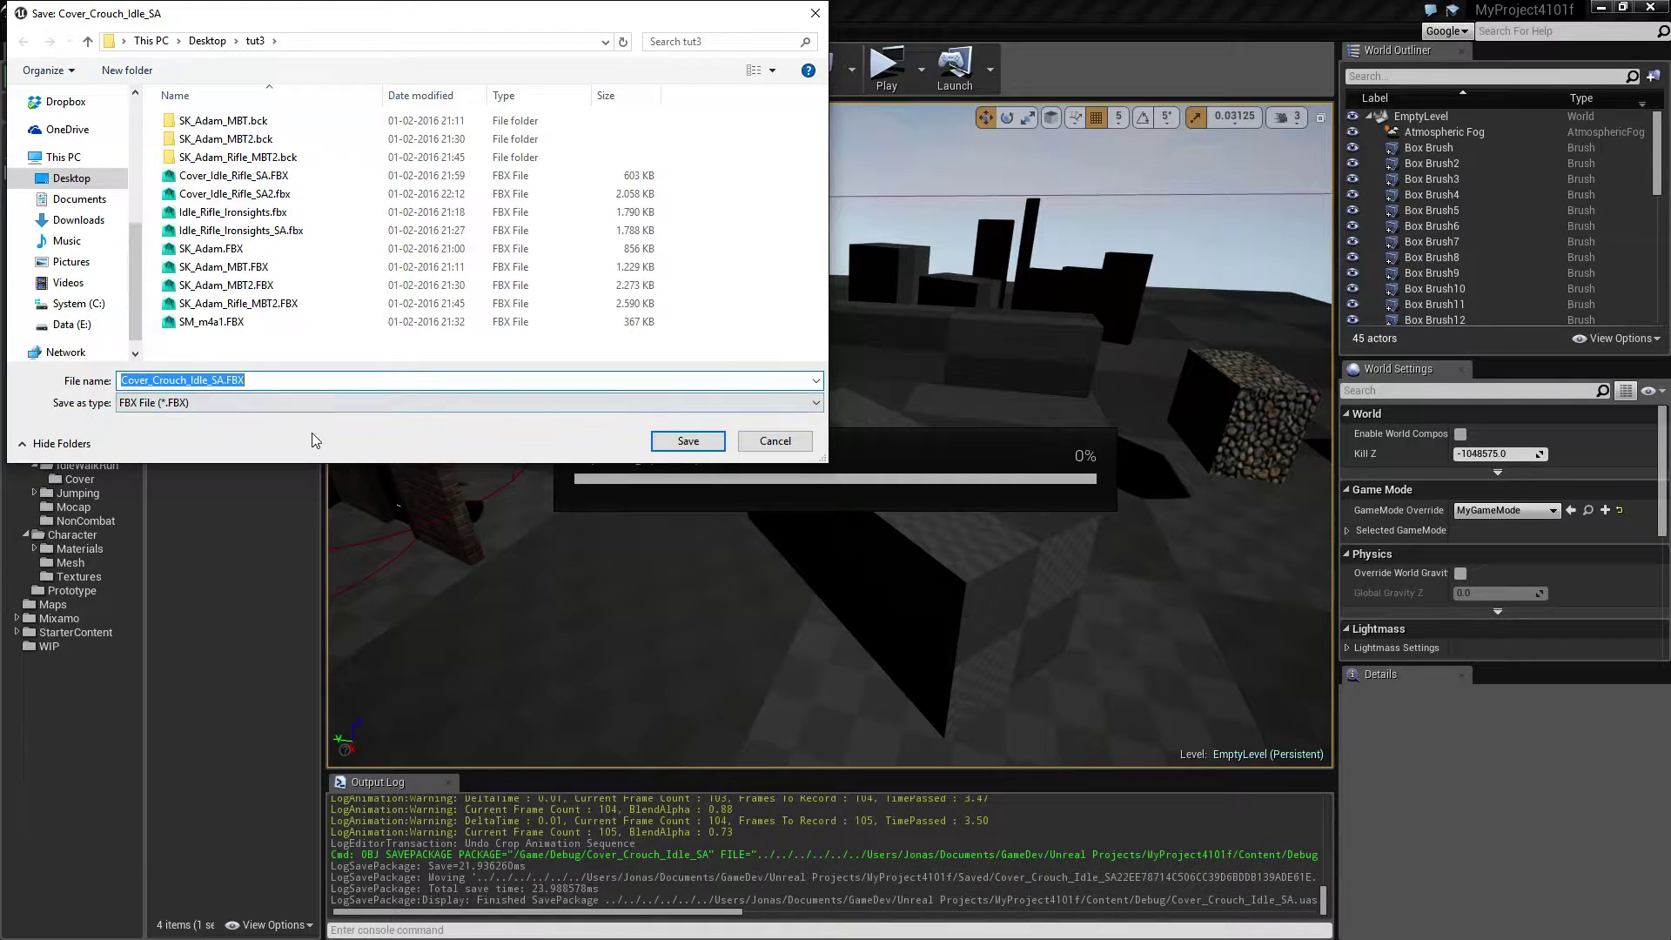
pyautogui.click(678, 446)
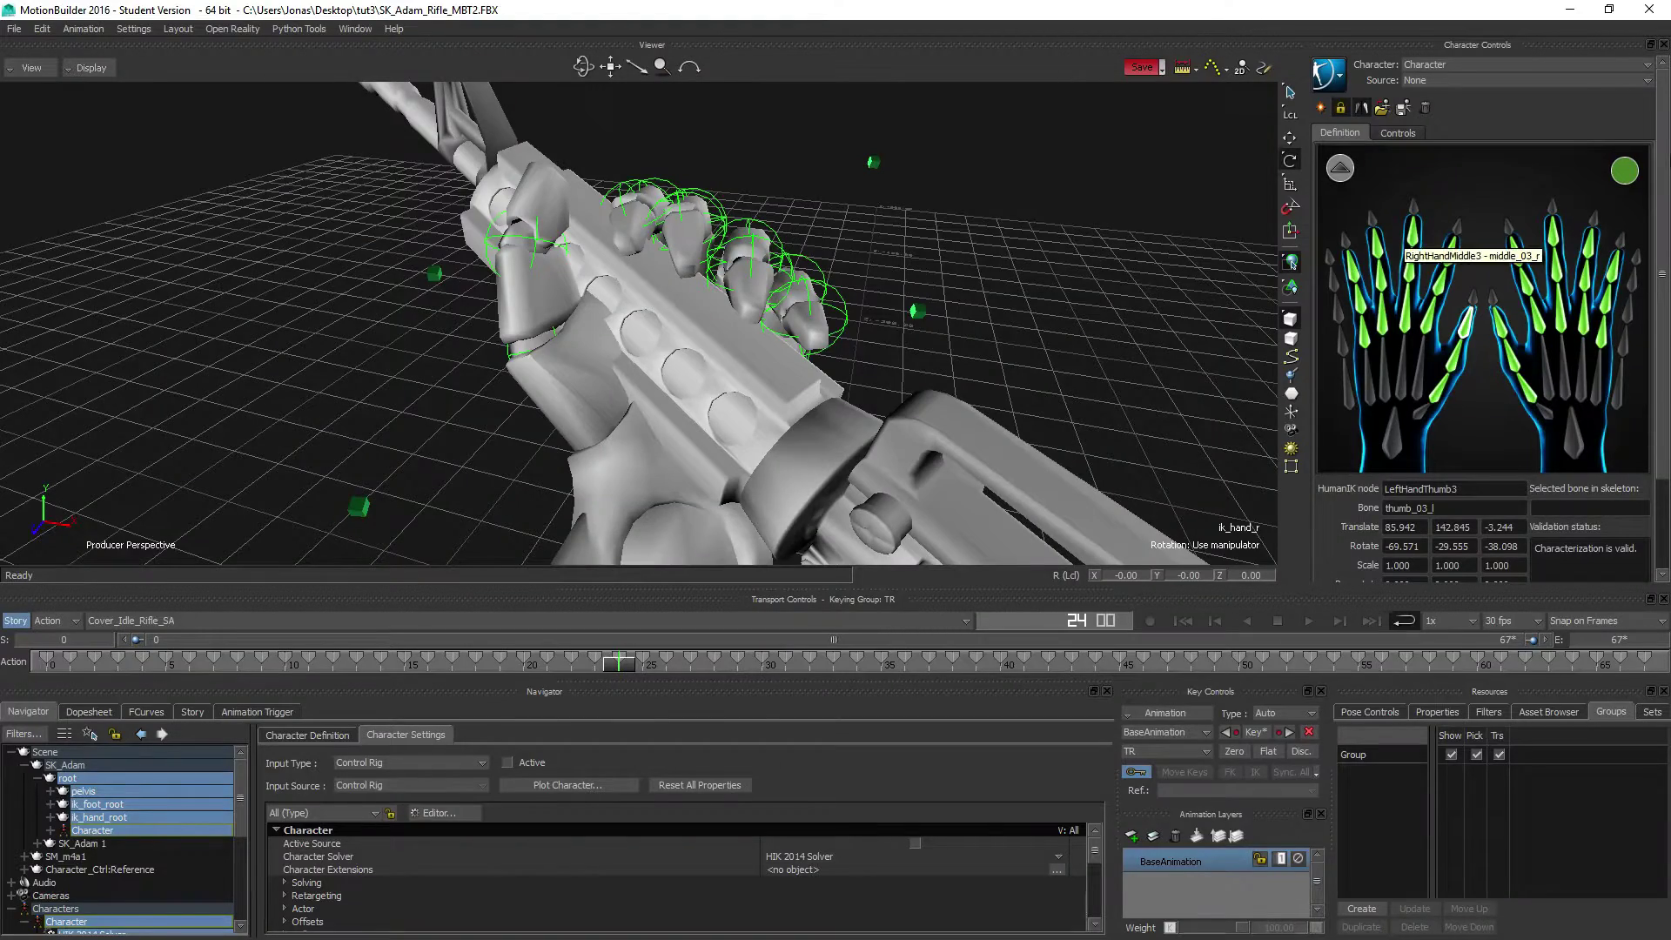
# - In MotionBuilder, frame the whole rifle character, clear the selection and return the character definition from the hands to the full body
pyautogui.scroll(-10, 812, 310)
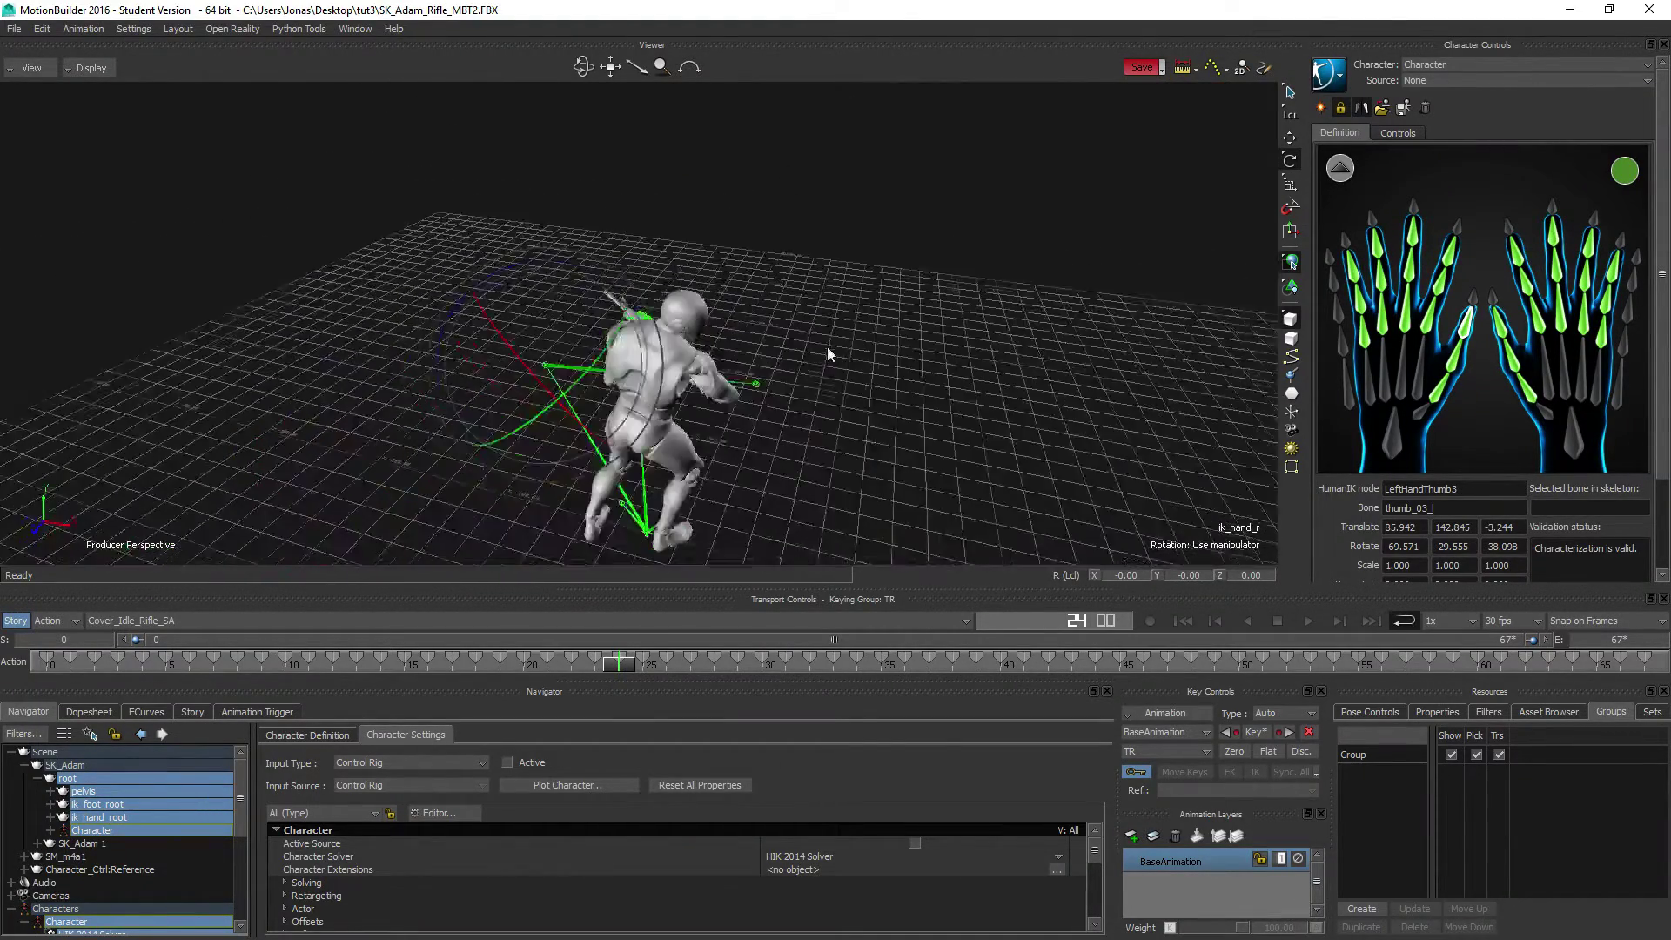
pyautogui.scroll(3, 812, 381)
pyautogui.keyDown('ctrl'); pyautogui.keyDown('shift'); pyautogui.moveTo(807, 416); pyautogui.dragTo(512, 399); pyautogui.keyUp('shift'); pyautogui.keyUp('ctrl')
pyautogui.click(496, 397)
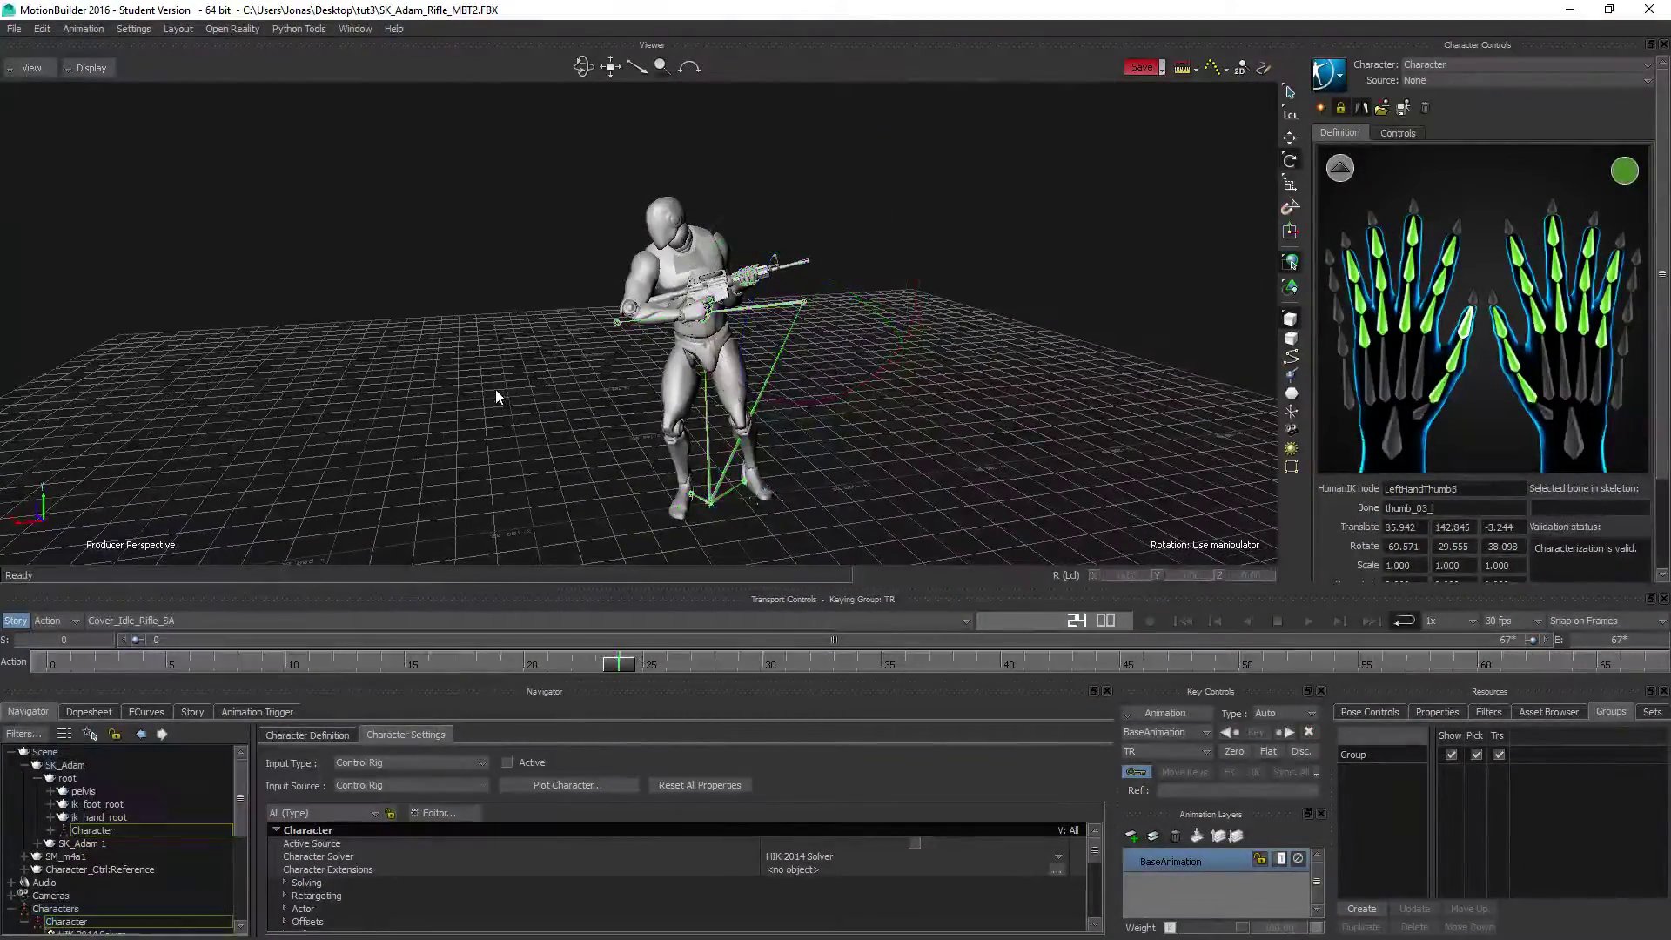
pyautogui.moveTo(654, 430)
pyautogui.keyDown('ctrl'); pyautogui.keyDown('shift'); pyautogui.mouseDown()
pyautogui.moveTo(618, 441)
pyautogui.moveTo(649, 437)
pyautogui.moveTo(634, 433)
pyautogui.mouseUp(); pyautogui.keyUp('shift'); pyautogui.keyUp('ctrl')
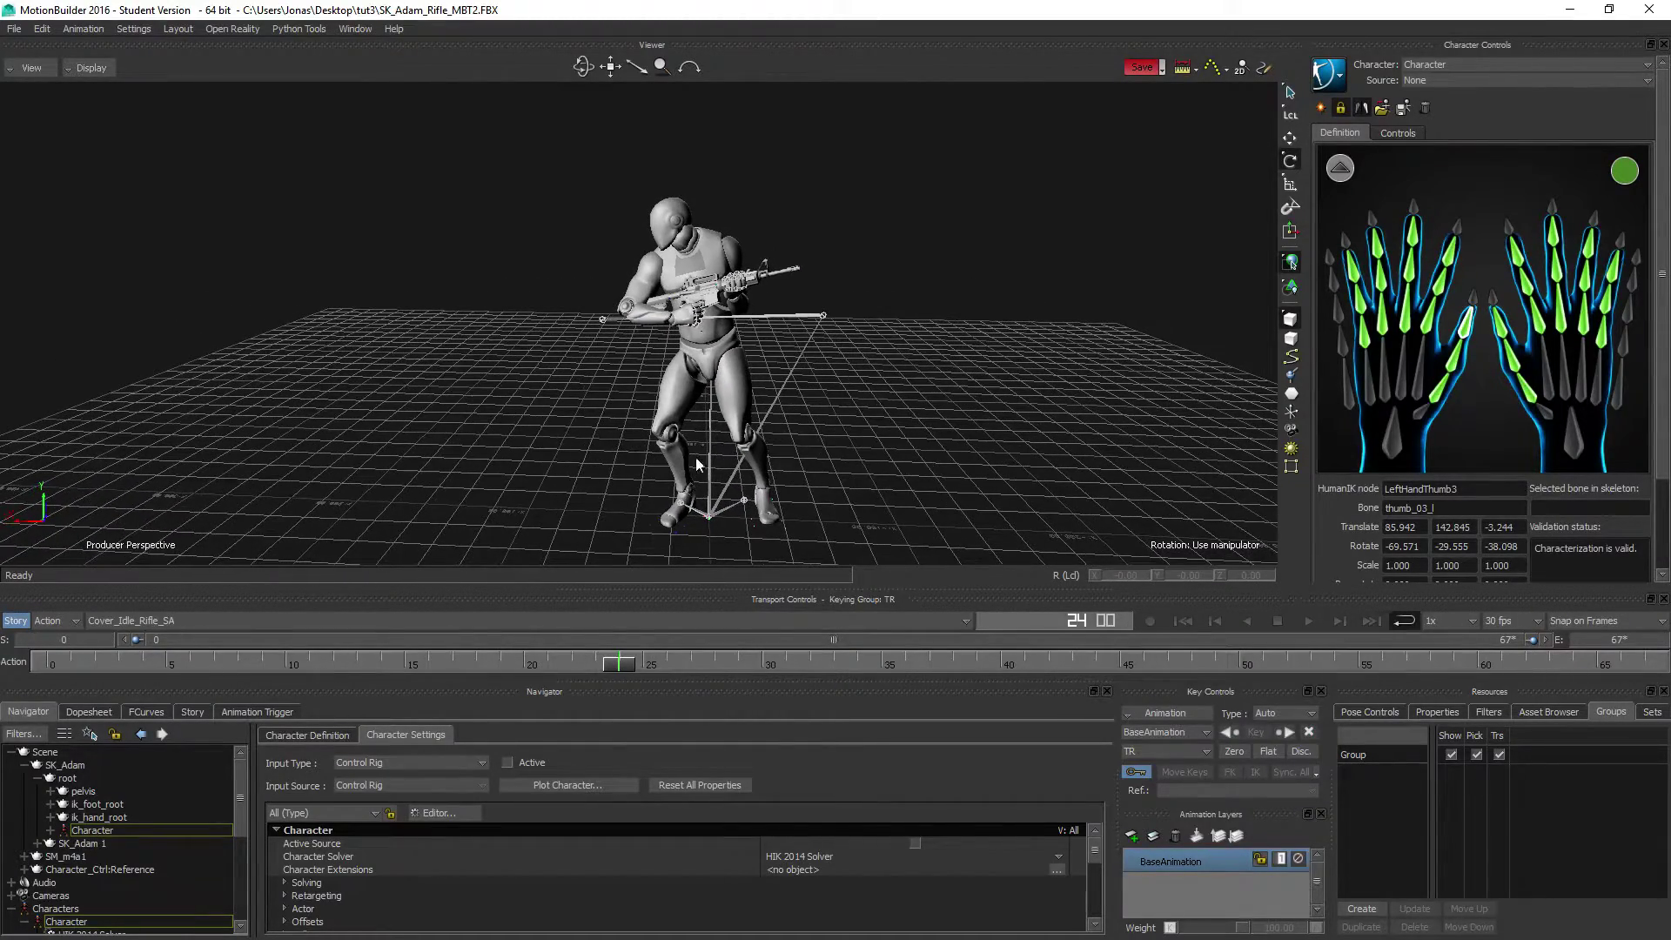
pyautogui.click(1340, 169)
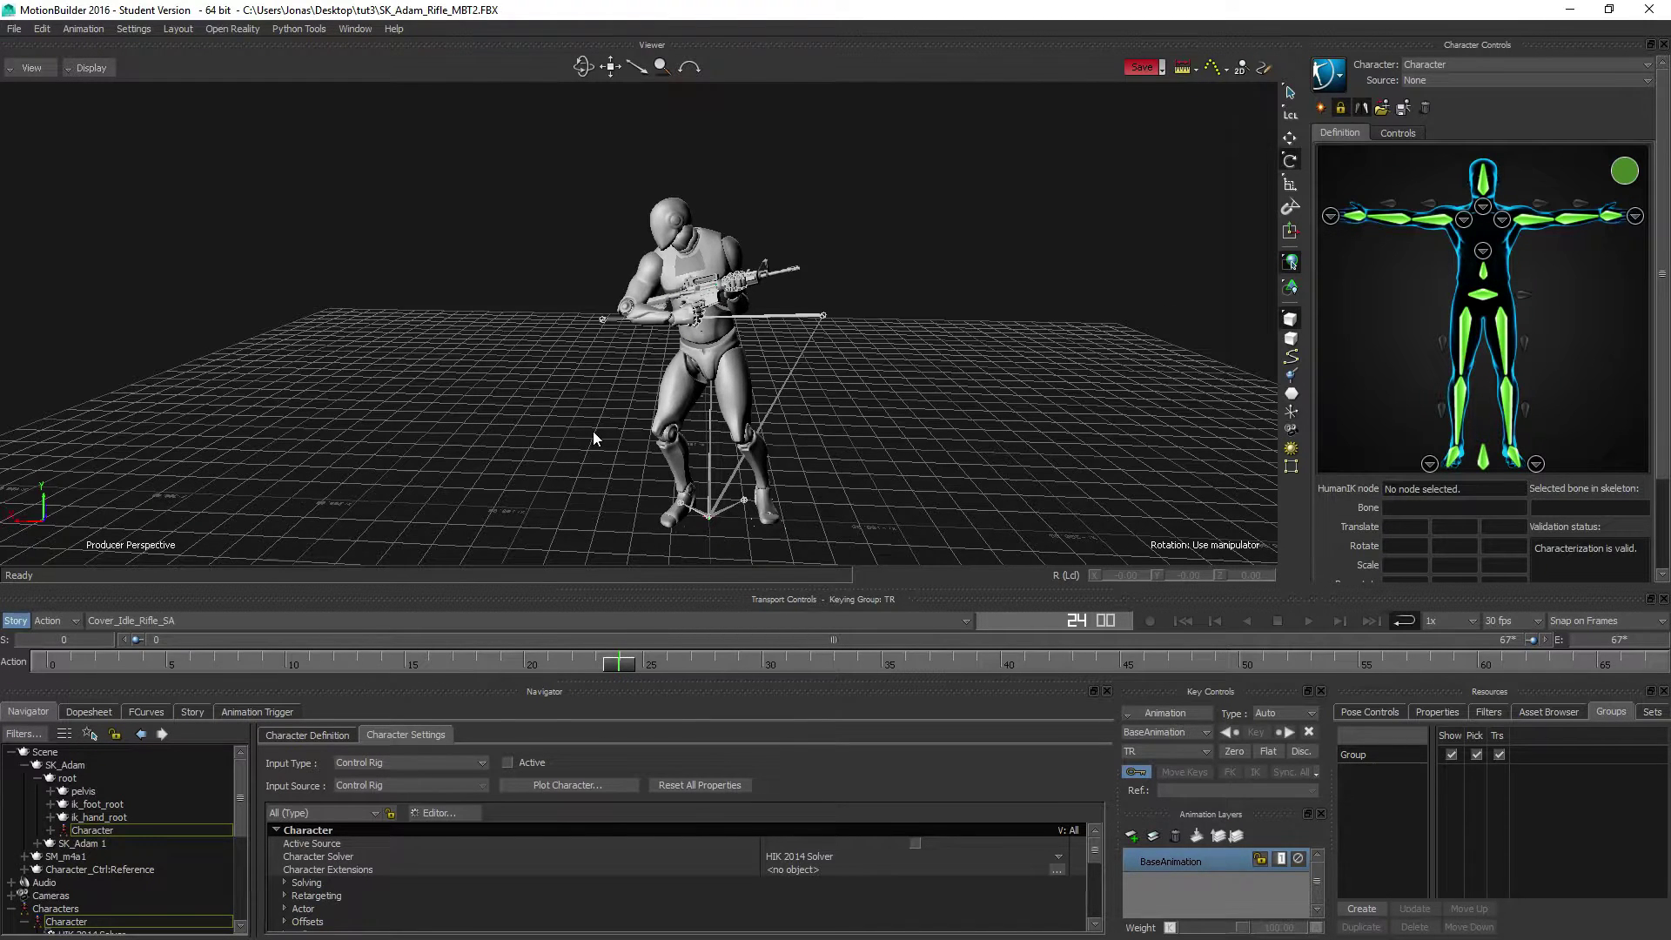
pyautogui.keyDown('ctrl'); pyautogui.keyDown('shift'); pyautogui.moveTo(336, 459); pyautogui.dragTo(334, 442); pyautogui.keyUp('shift'); pyautogui.keyUp('ctrl')
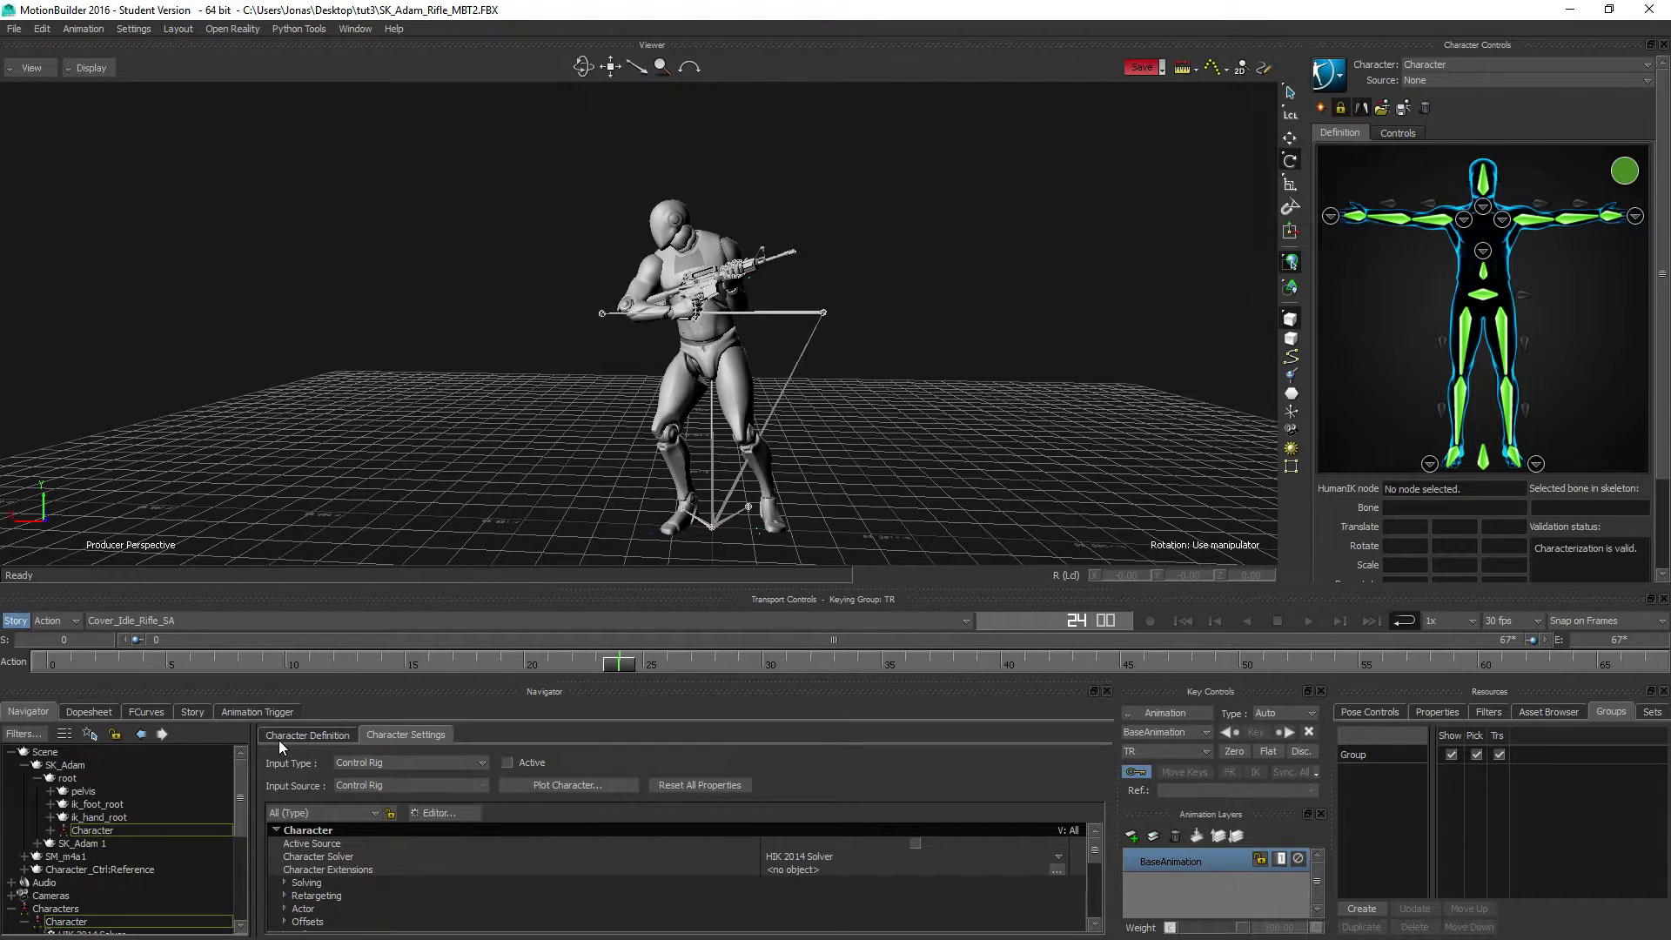
# - Import the motion file Cover_Crouch_Idle_SA.FBX into a new take, merging it in all models
pyautogui.click(16, 29)
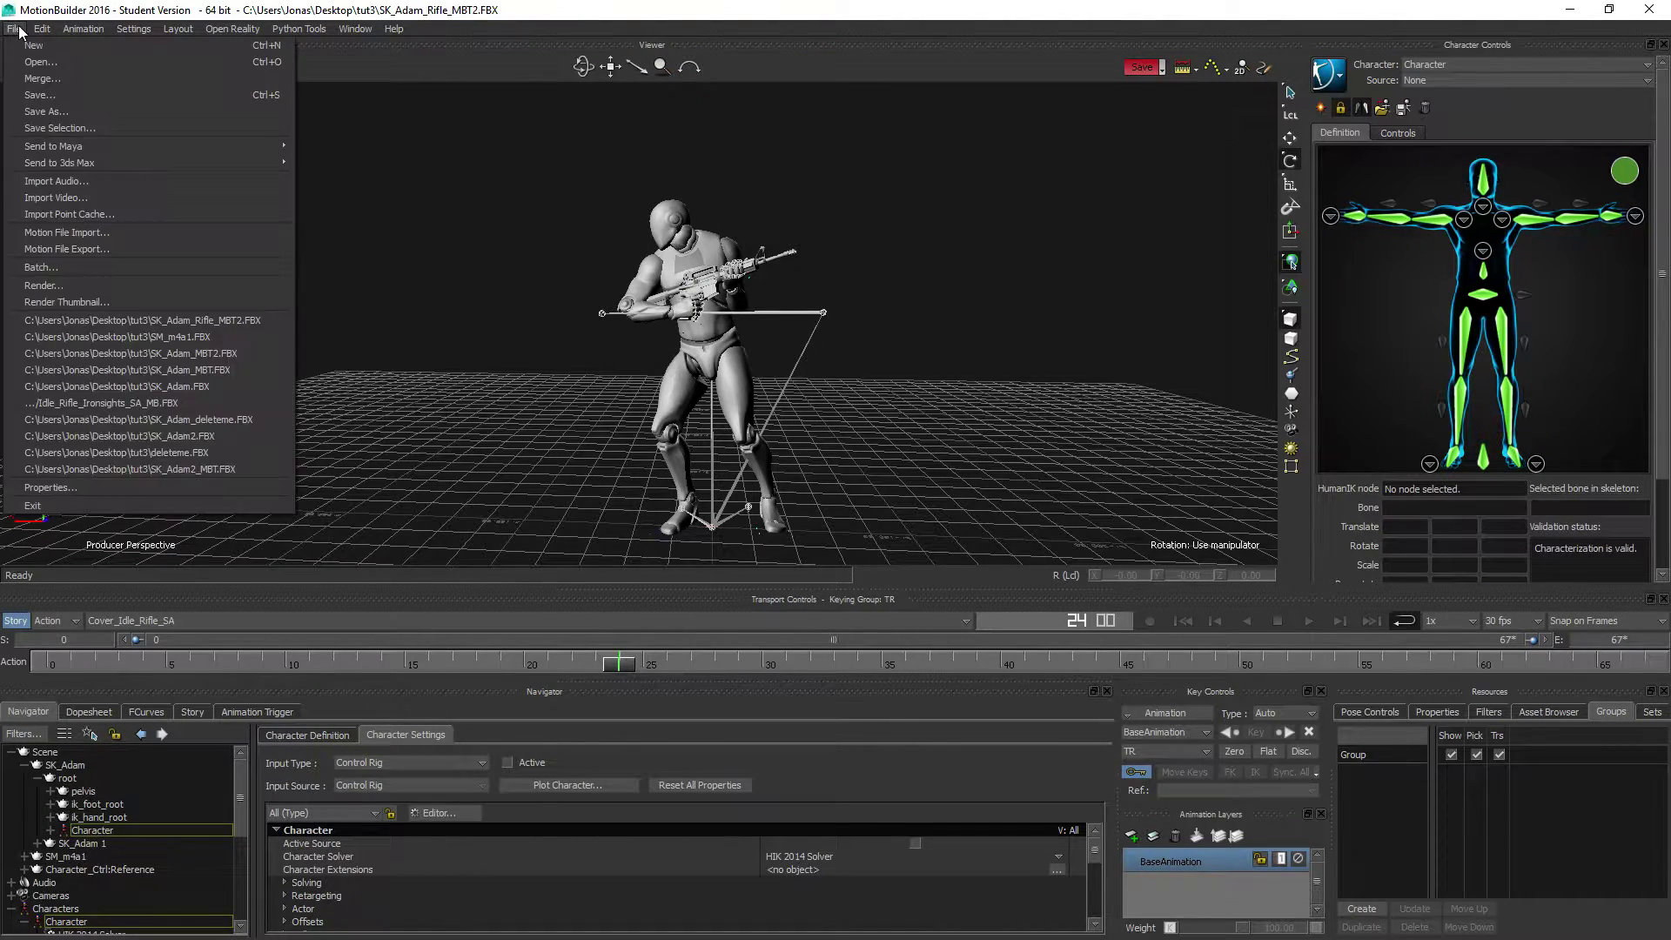
pyautogui.click(92, 237)
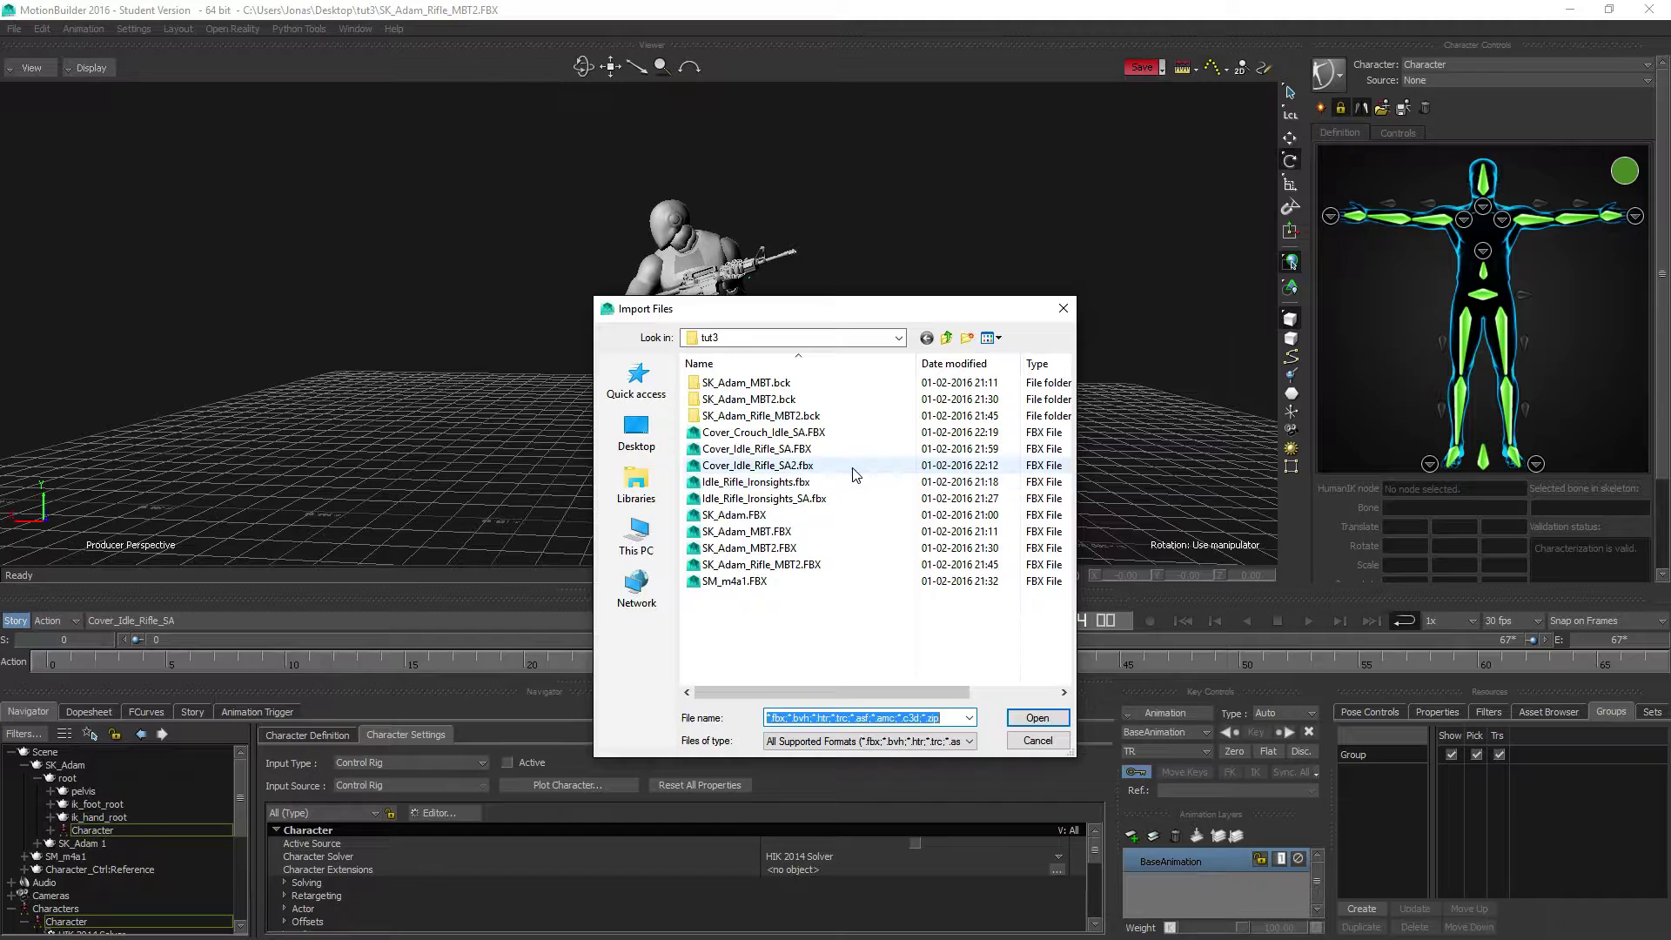
pyautogui.click(757, 435)
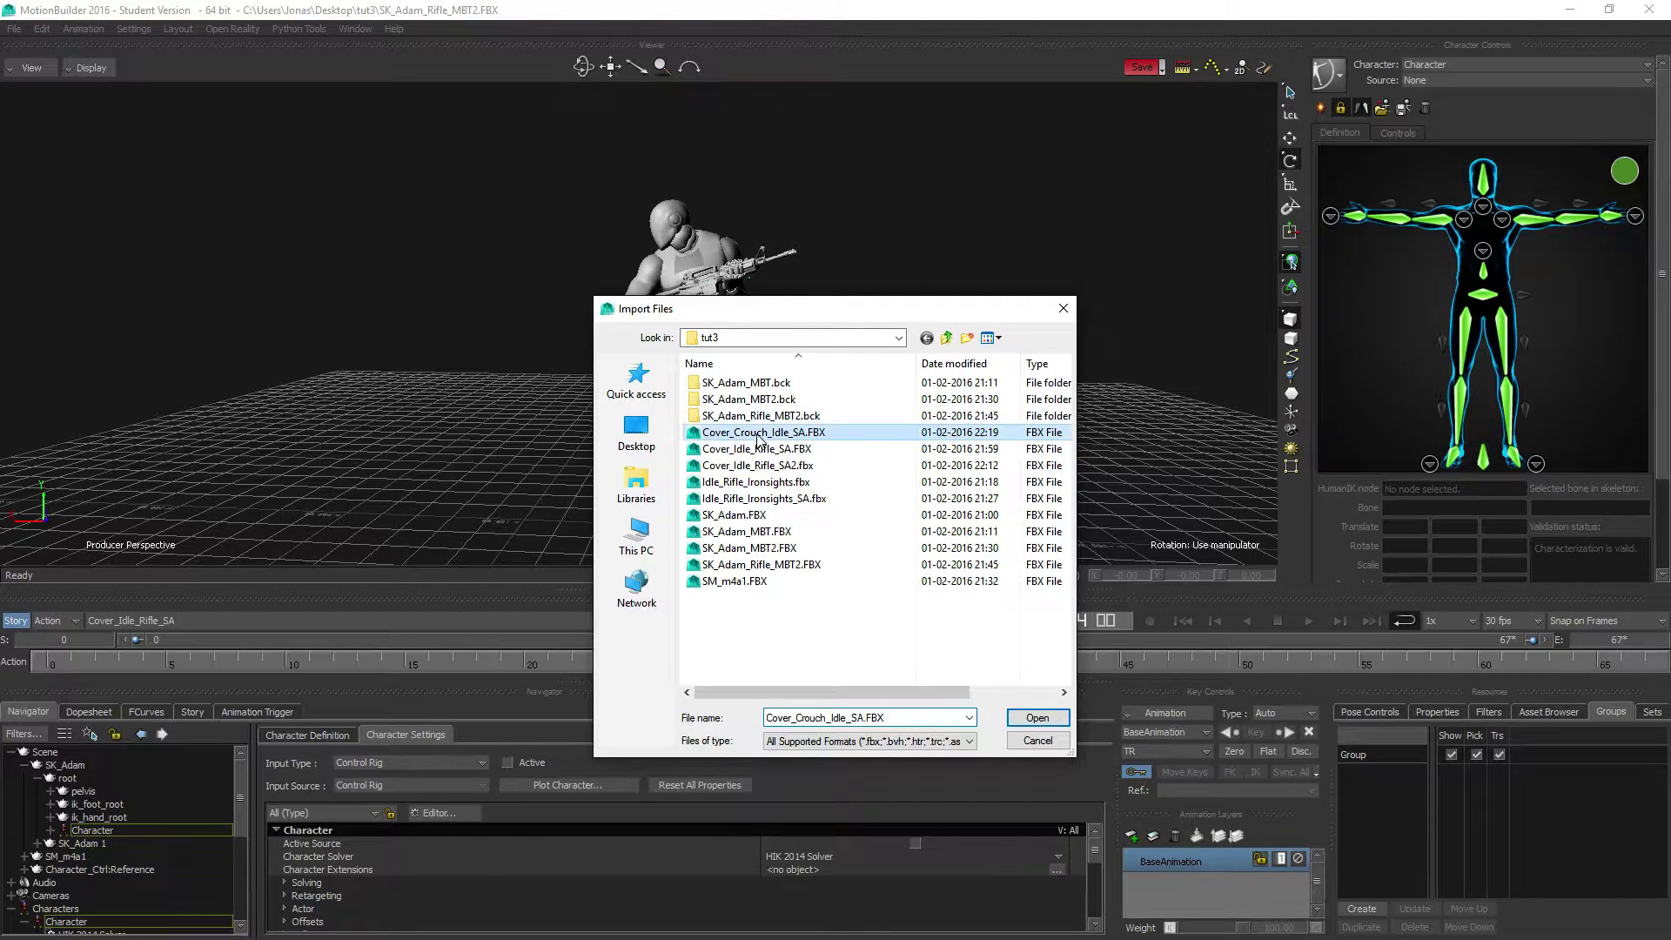
pyautogui.click(1025, 718)
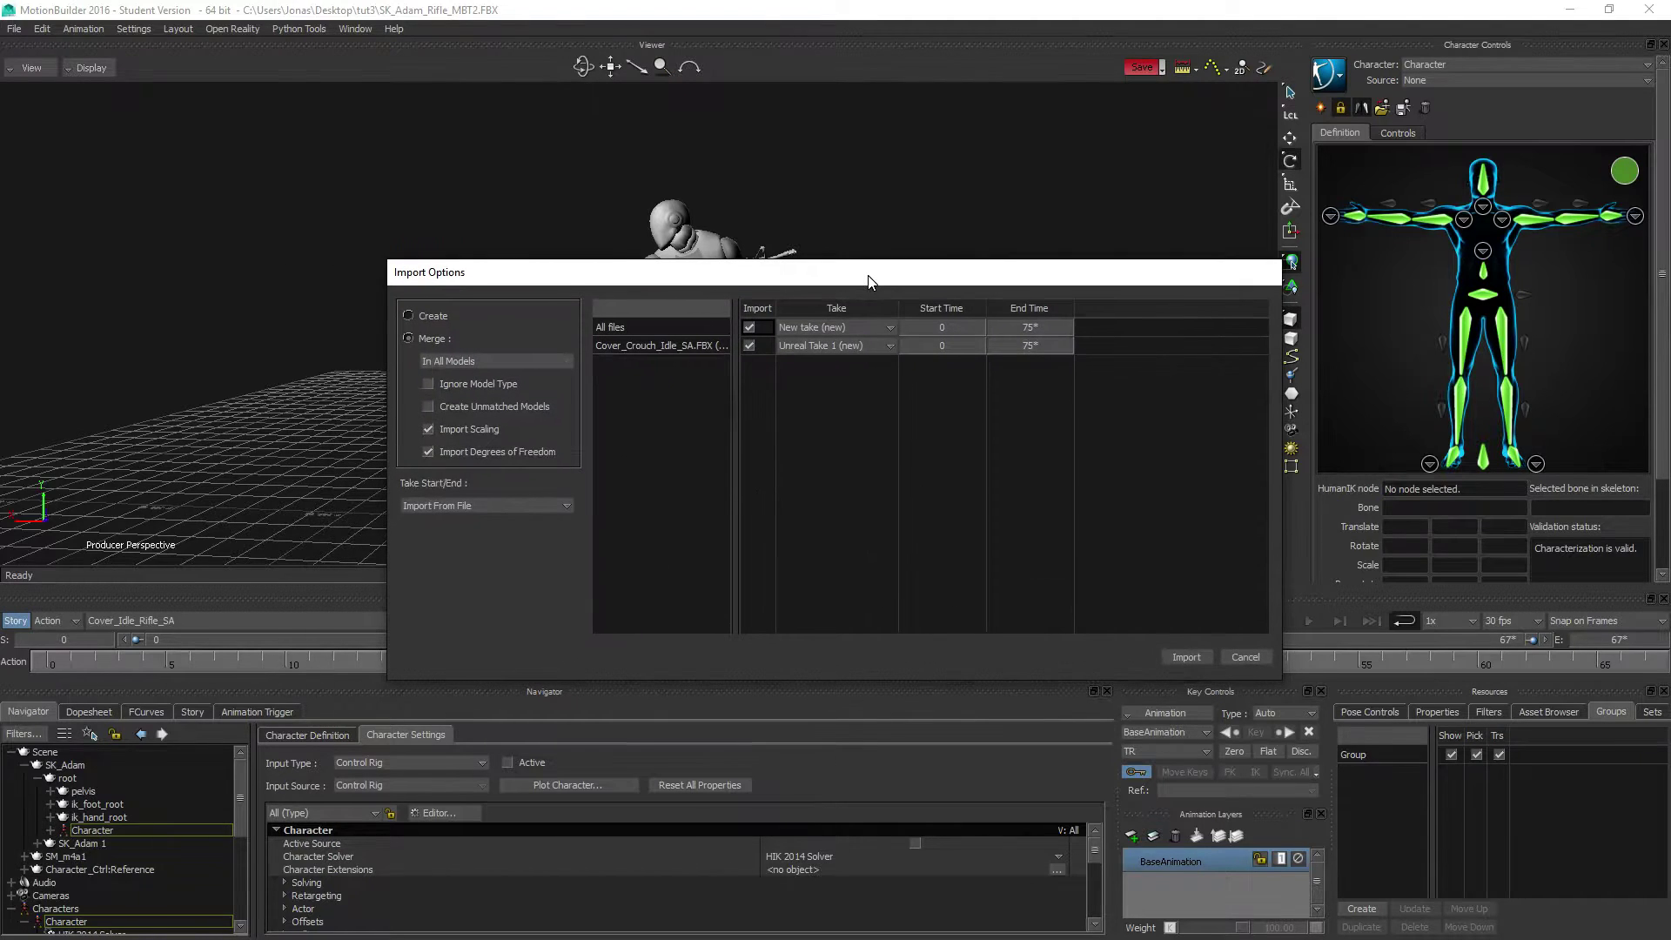
pyautogui.click(1185, 656)
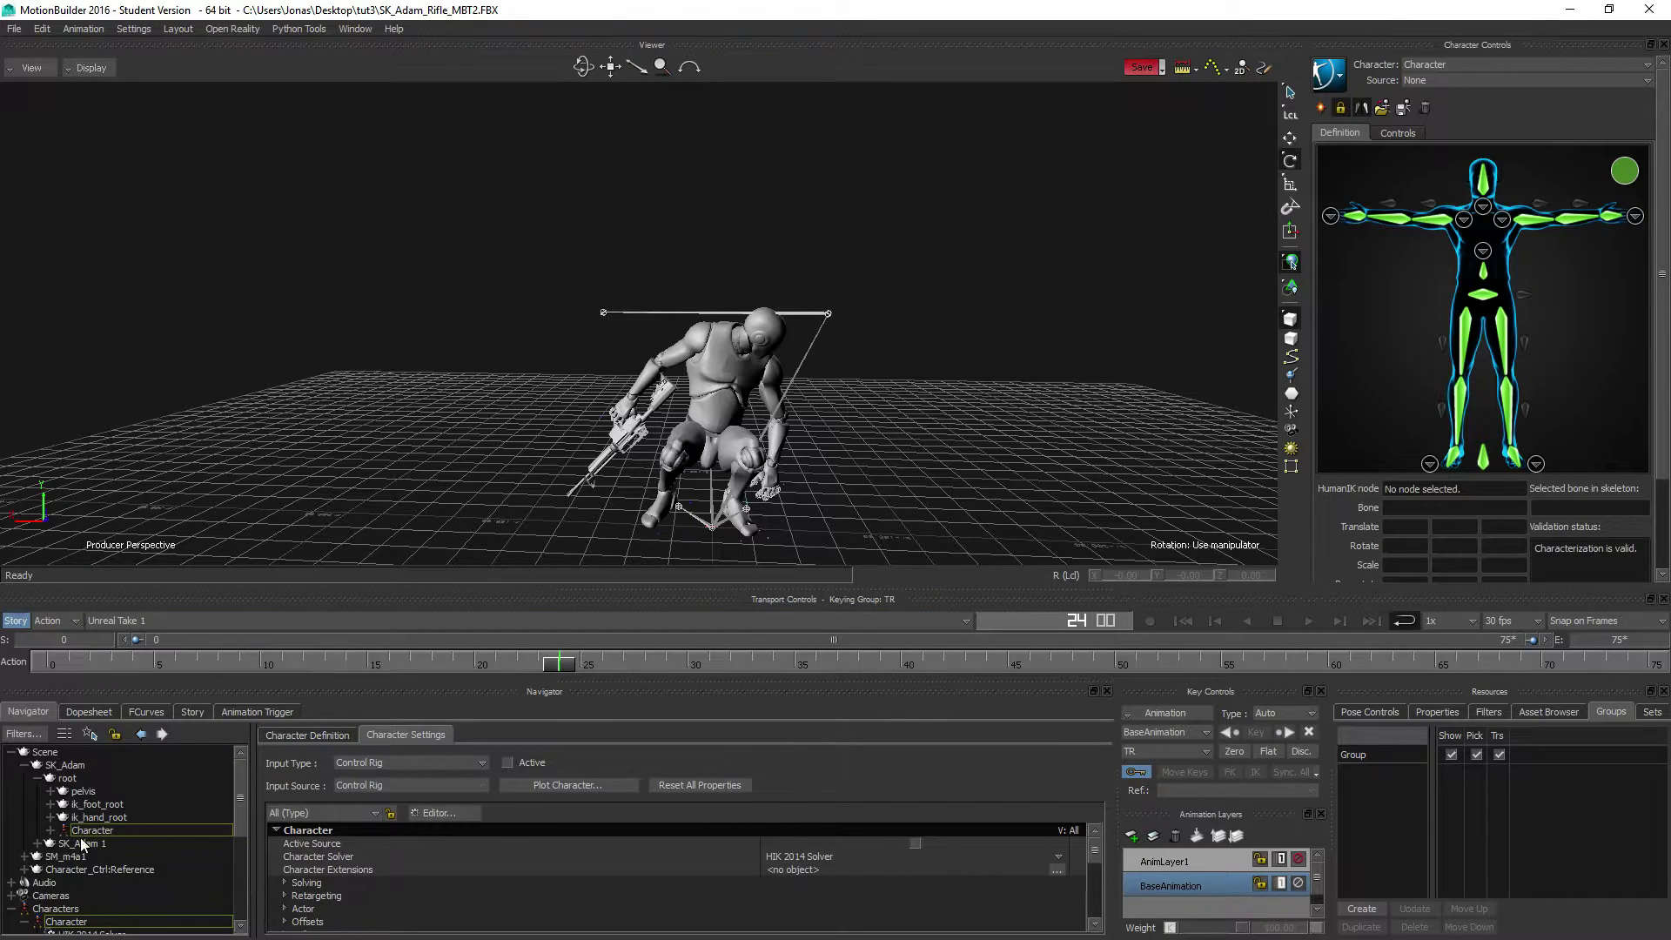
# - Rename the imported take Unreal Take 1 as Cover_Crouch_Idle_SA
pyautogui.scroll(-5, 80, 861)
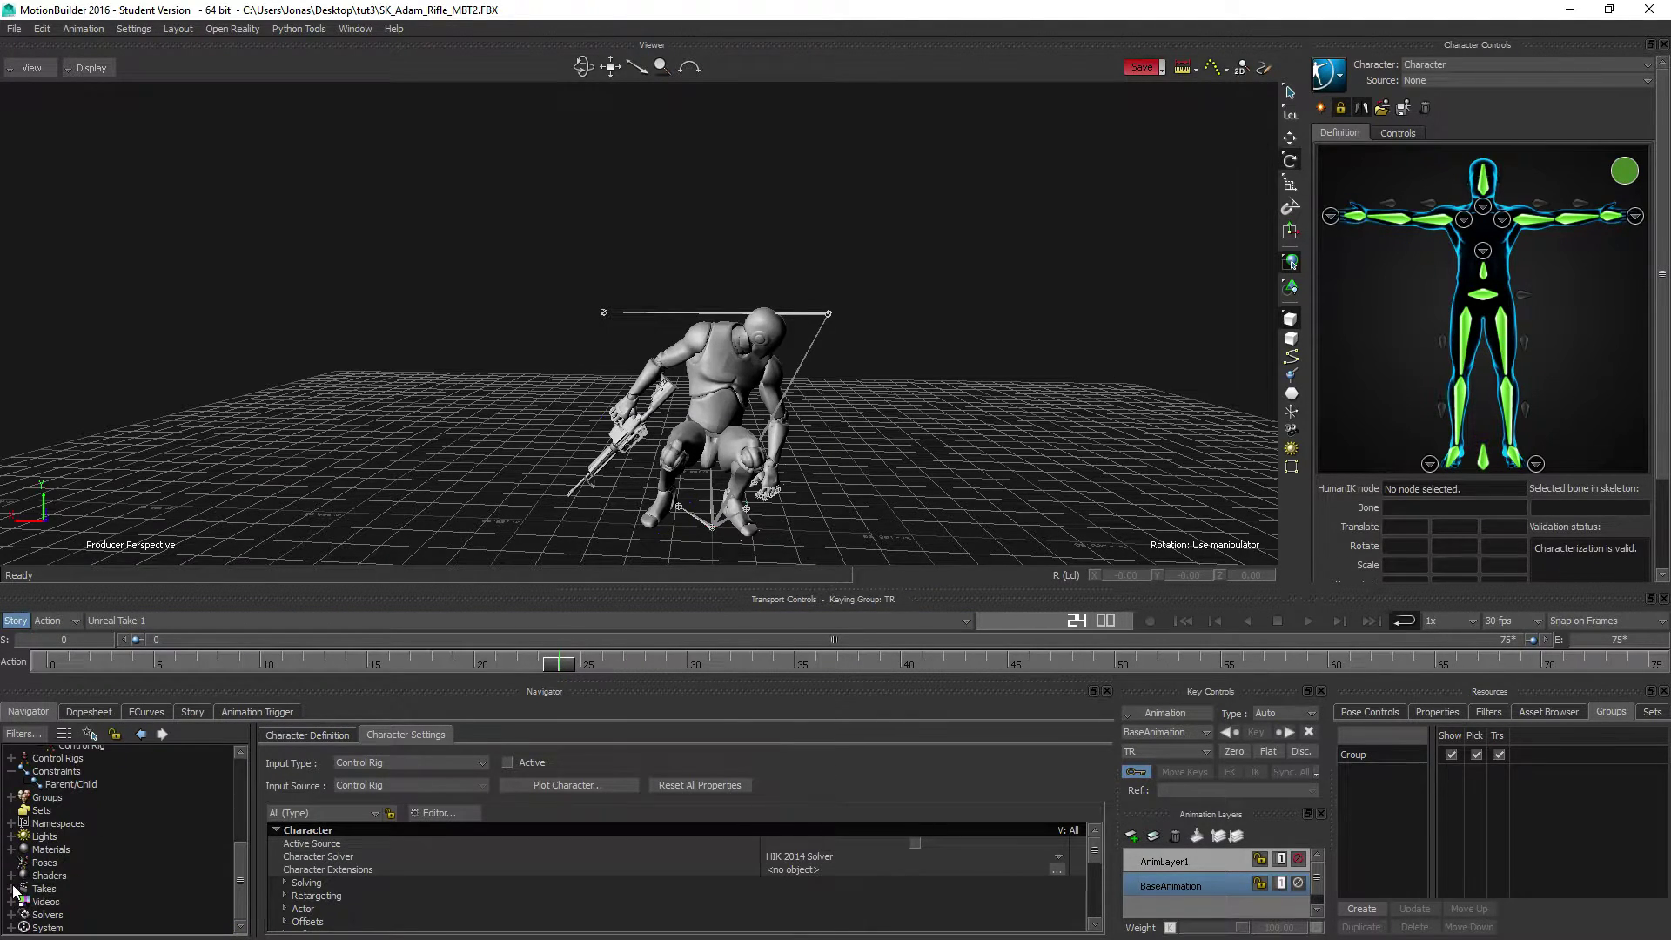
pyautogui.click(12, 888)
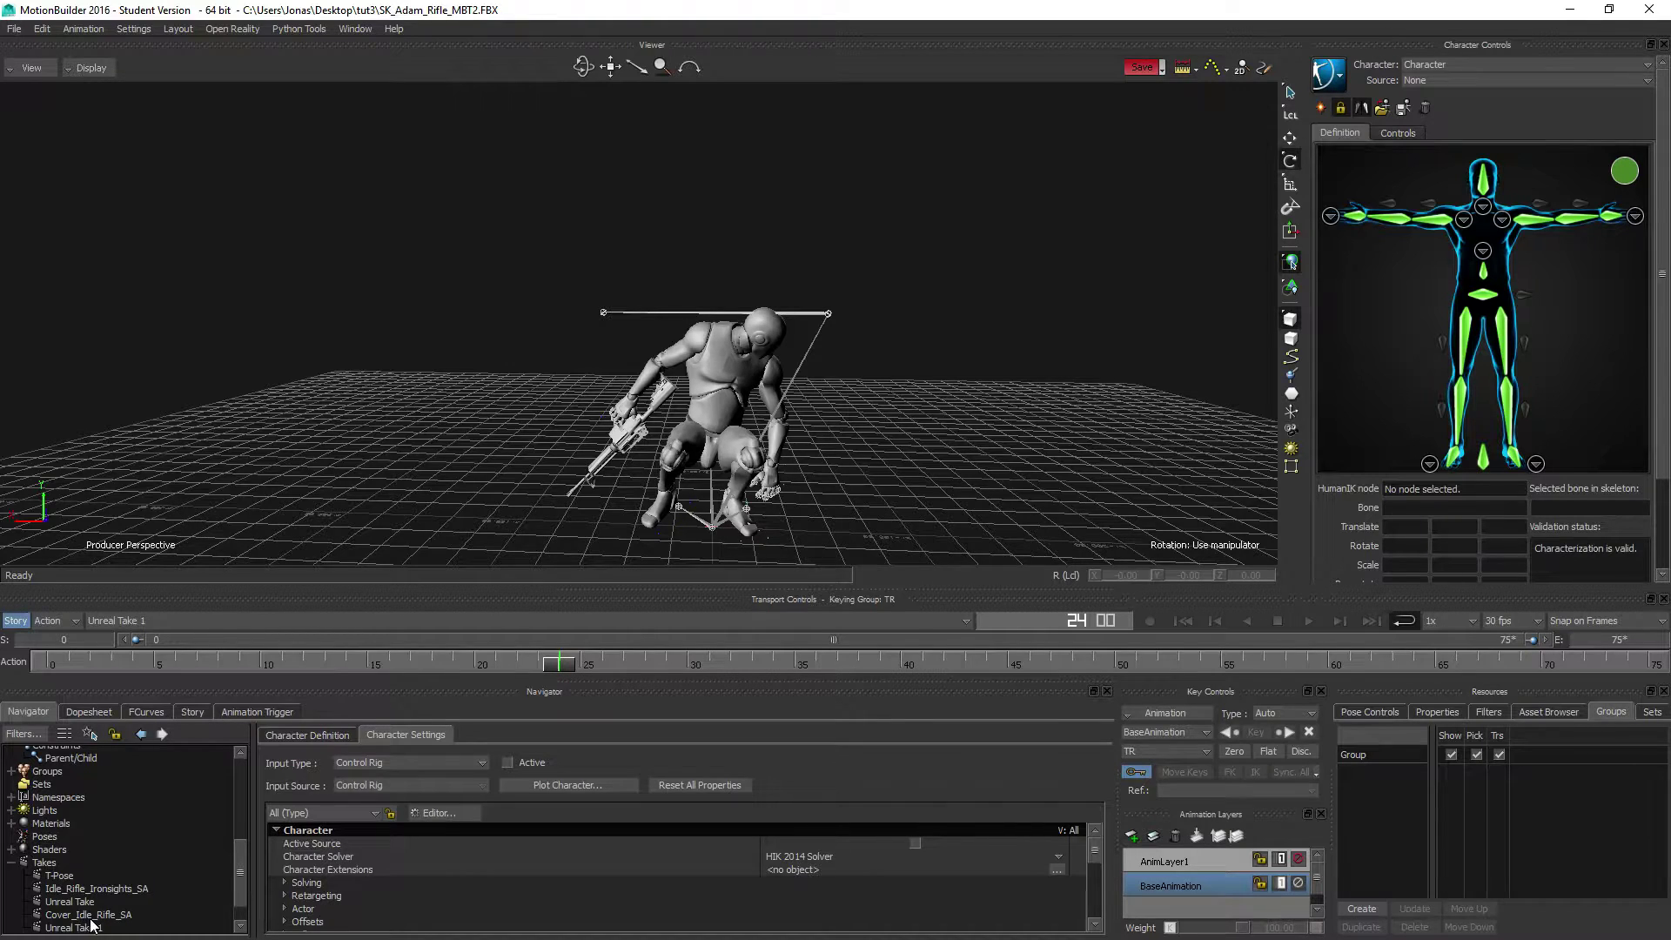
pyautogui.scroll(-1, 92, 924)
pyautogui.rightClick(77, 888)
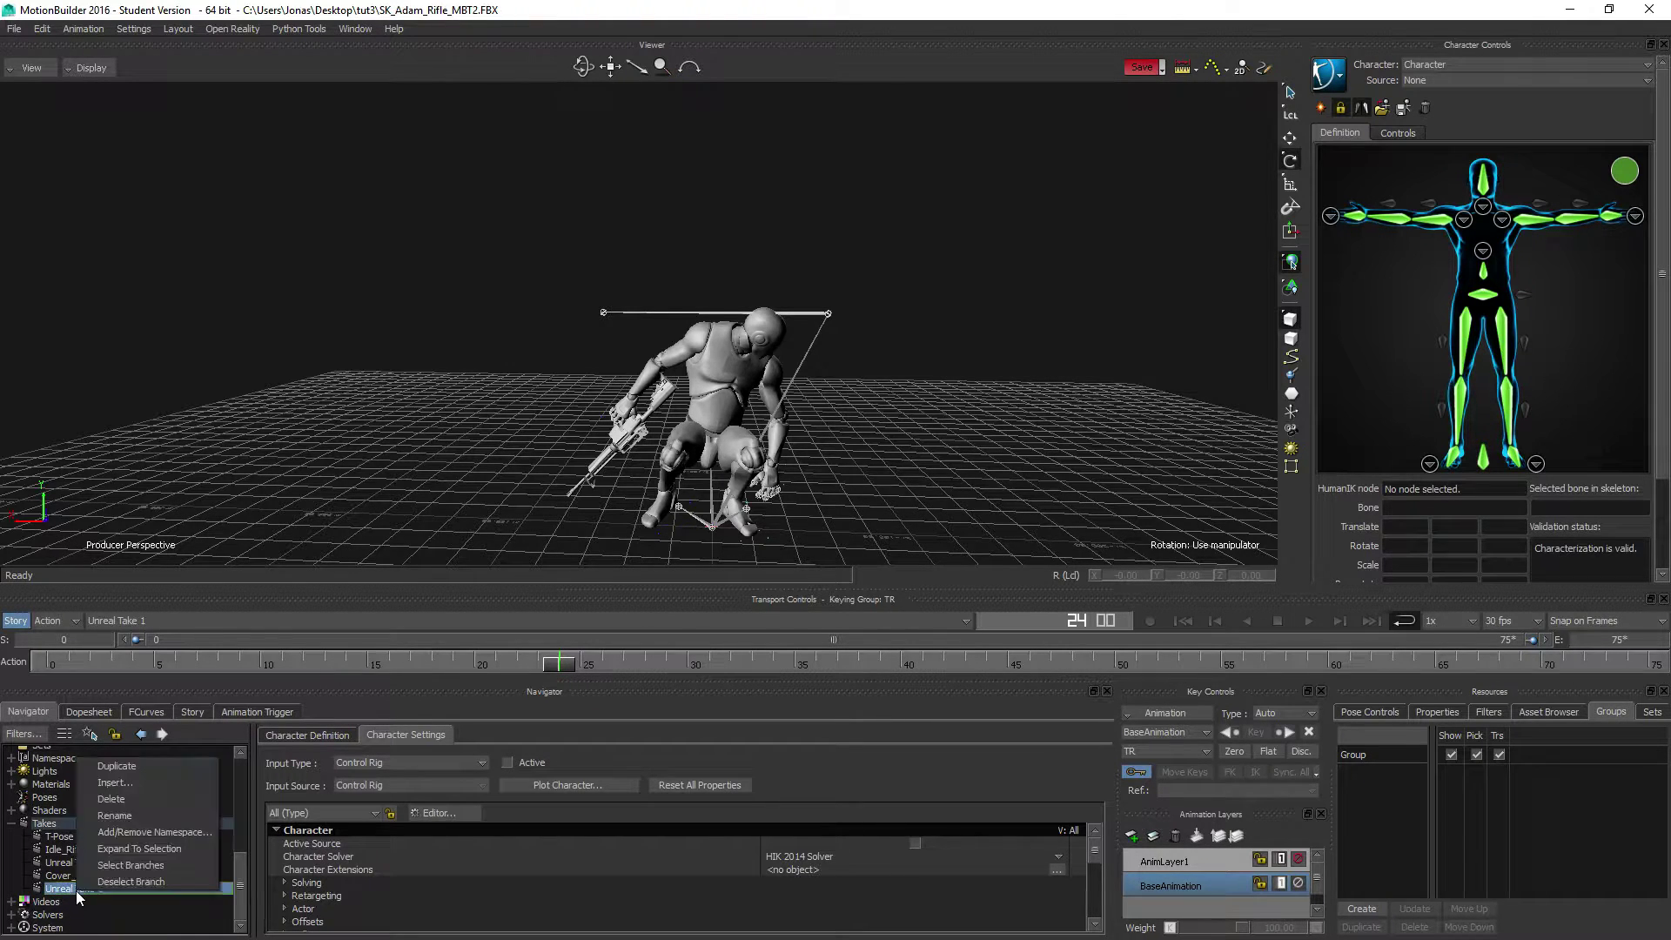
pyautogui.click(114, 815)
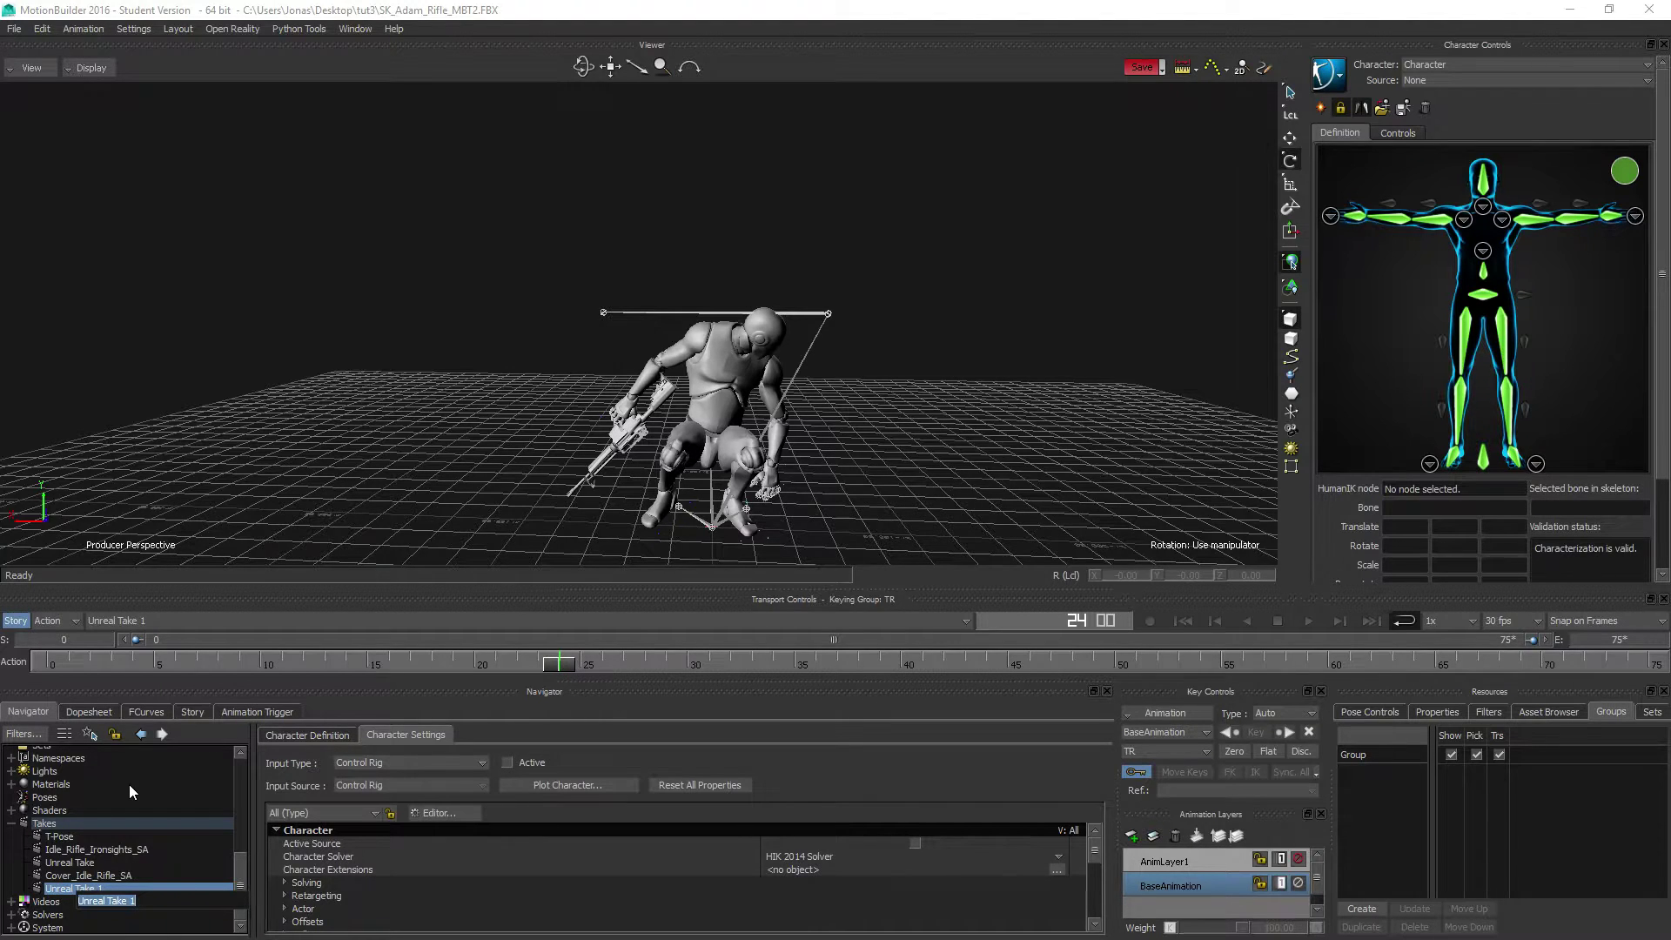
pyautogui.write('Cover_Crouch_Idle_SA')
pyautogui.press('Return')
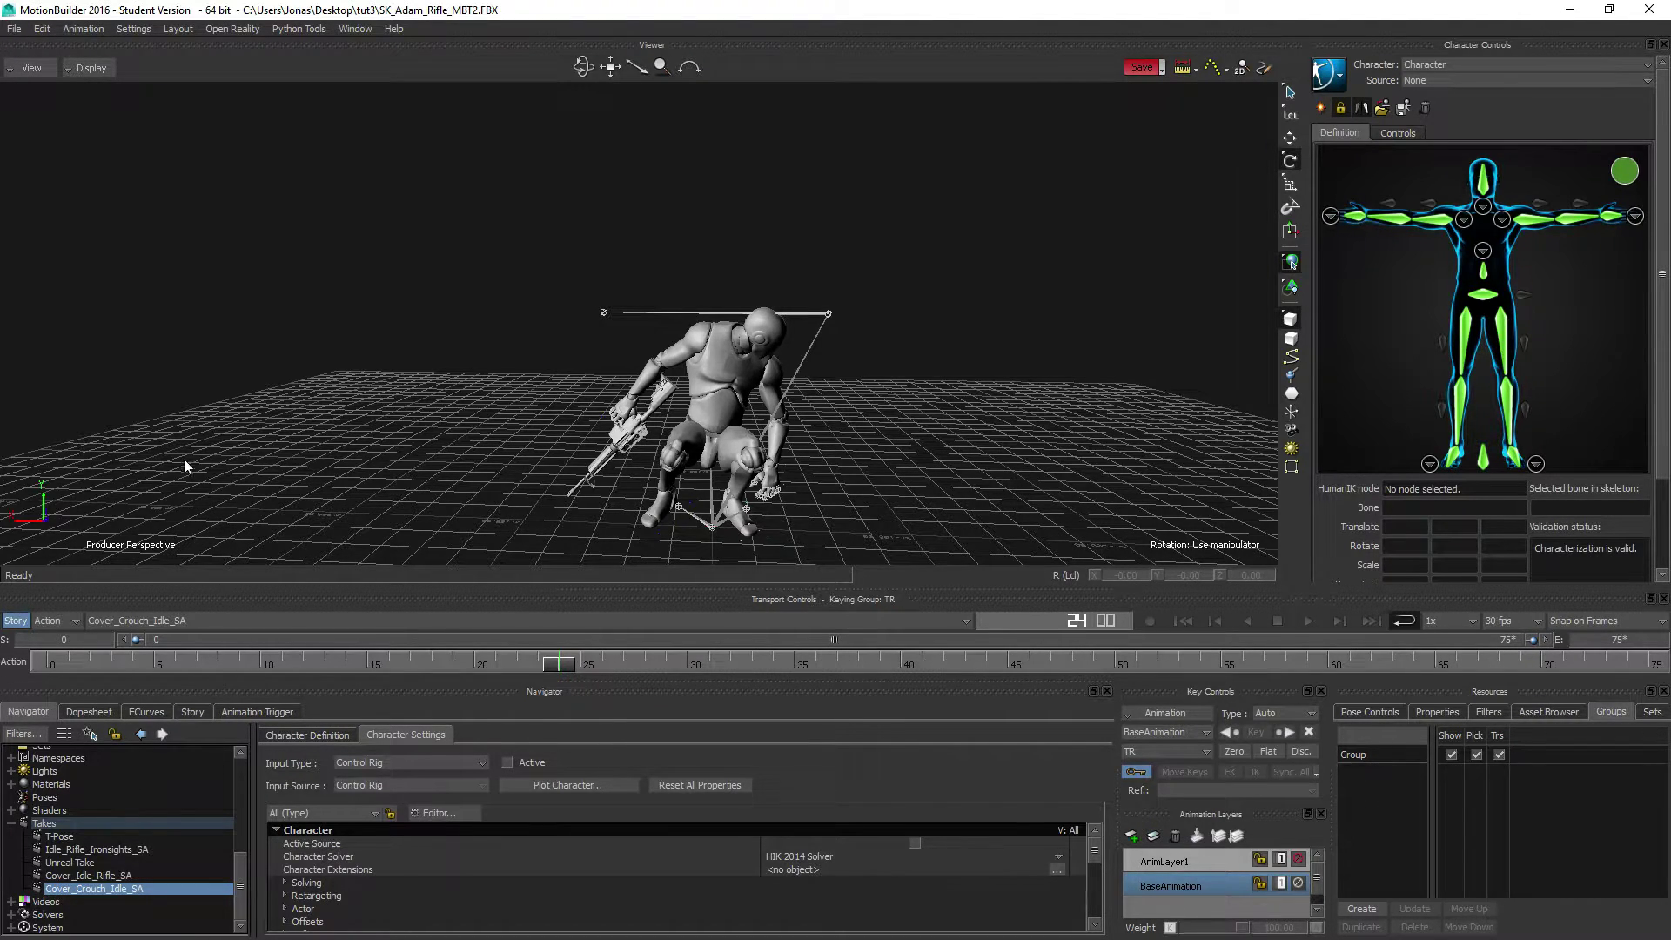
# - Switch to the Cover_Idle_Rifle_SA take and add a character track to the Story action timeline
pyautogui.click(128, 623)
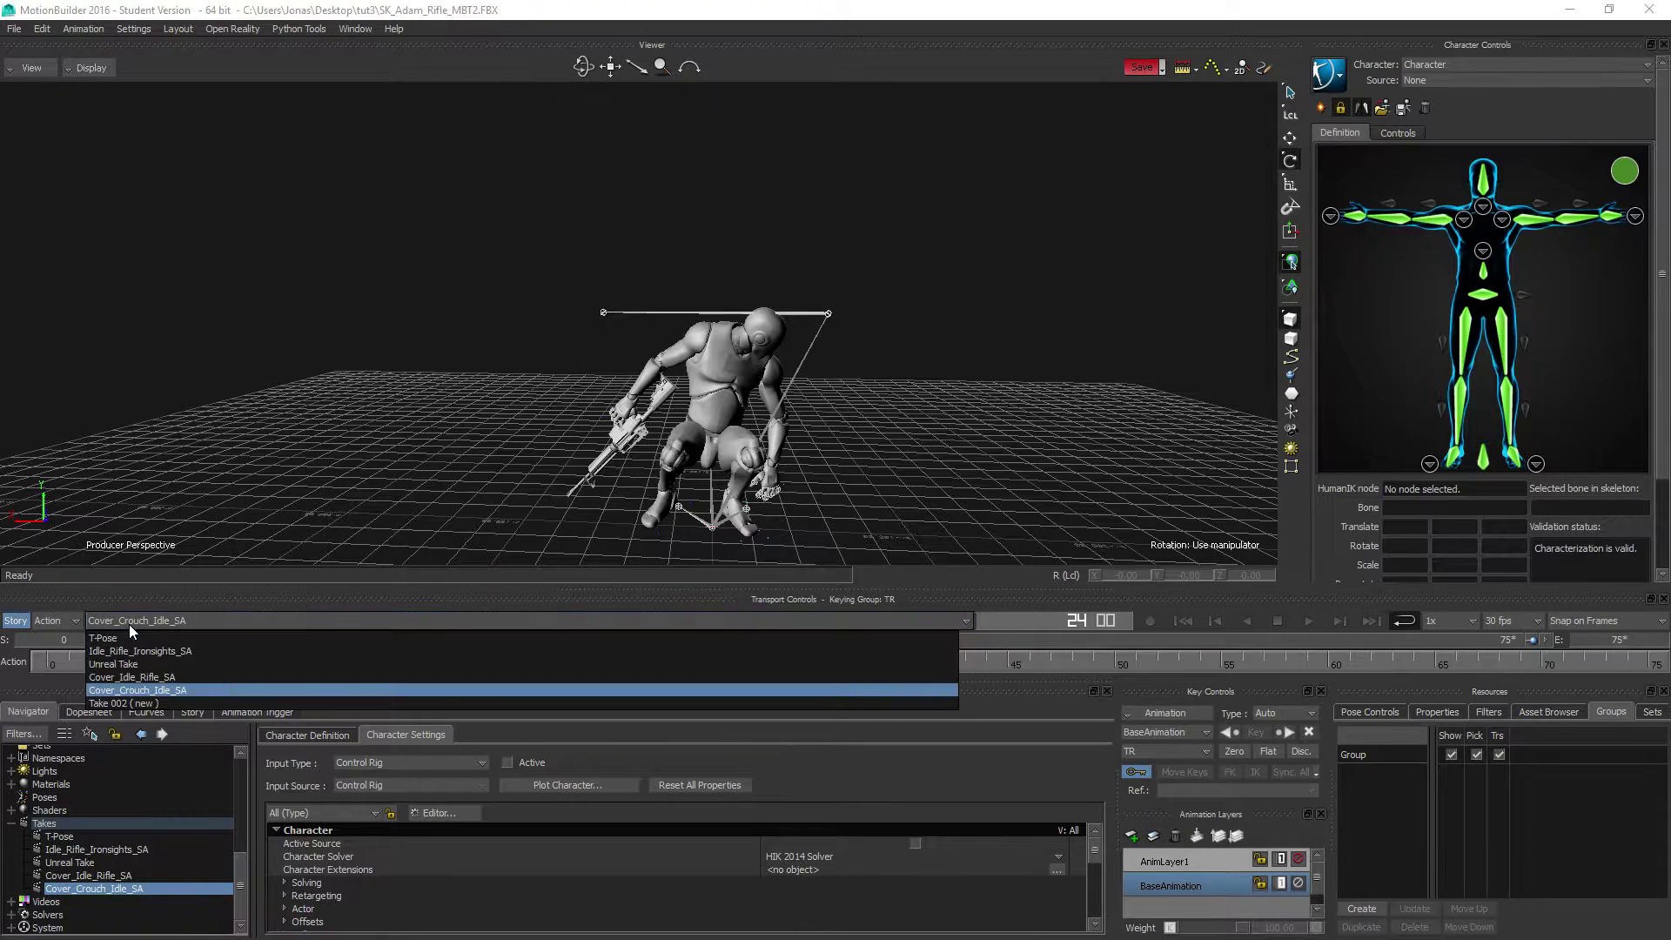
pyautogui.click(139, 677)
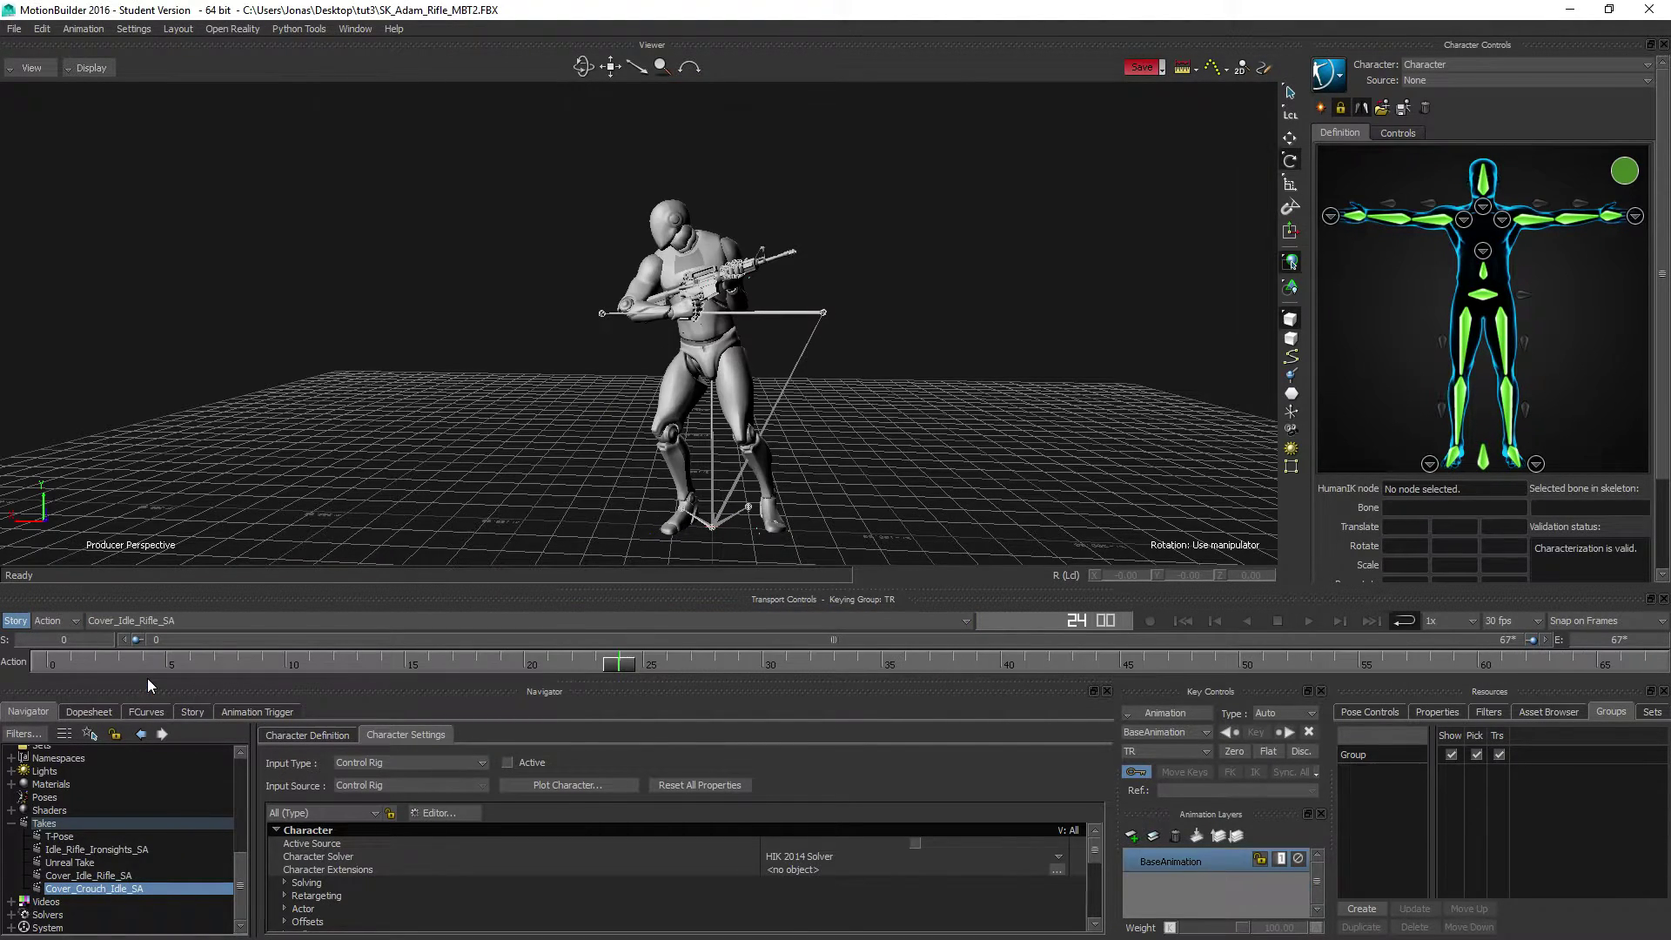
pyautogui.click(192, 712)
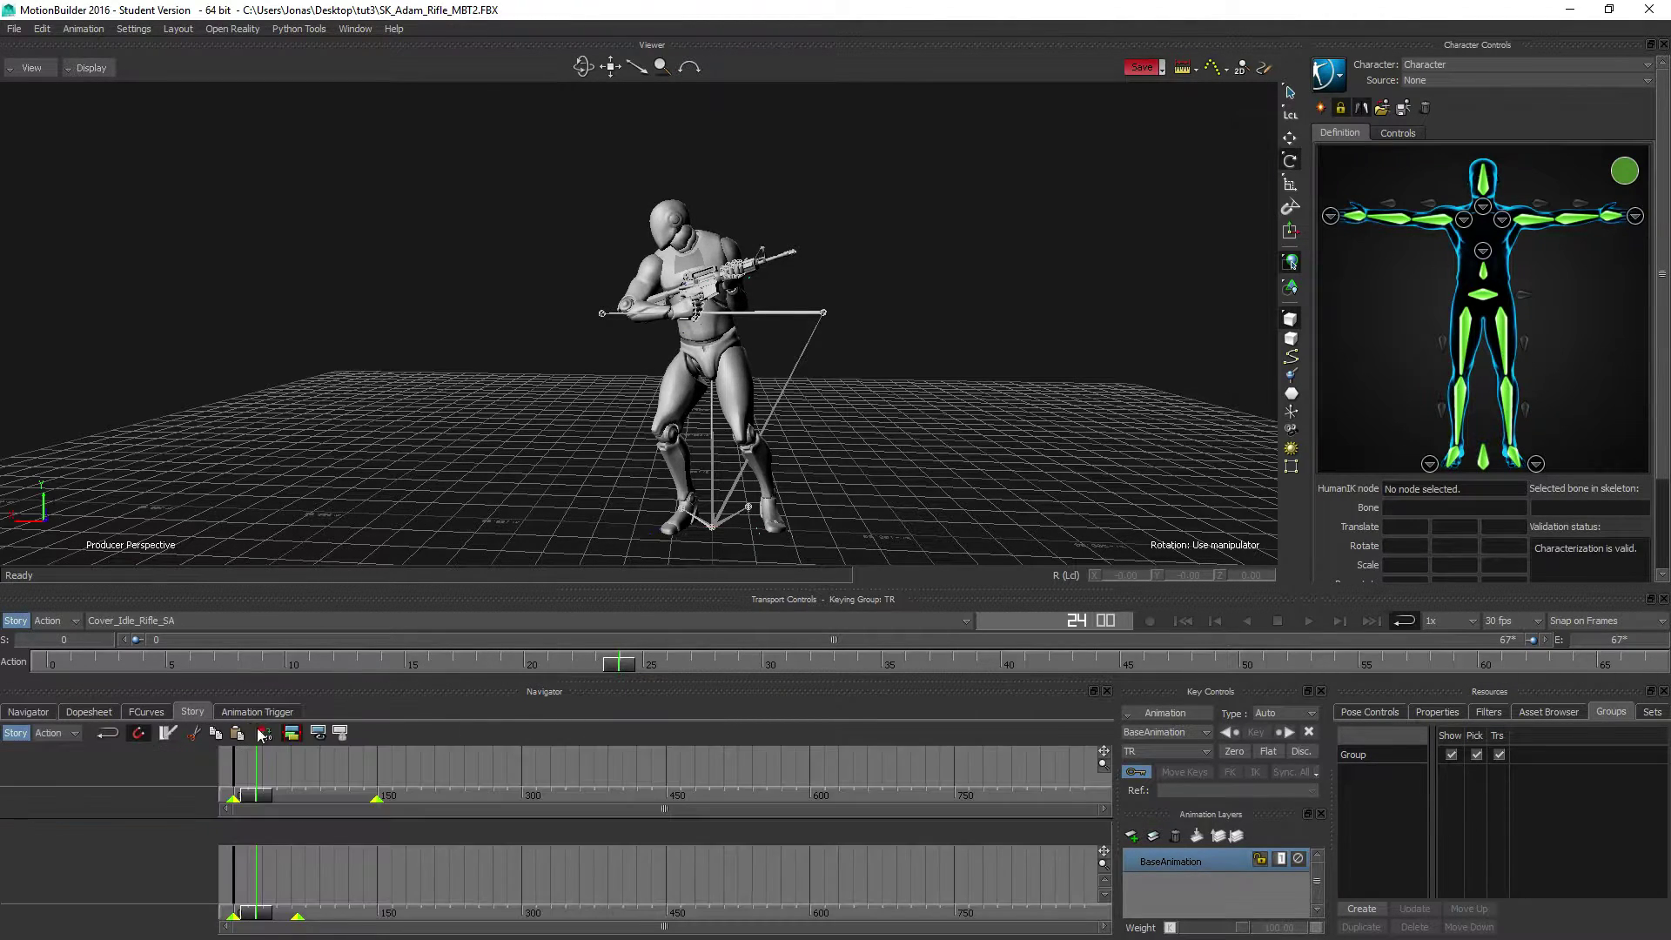
pyautogui.doubleClick(100, 818)
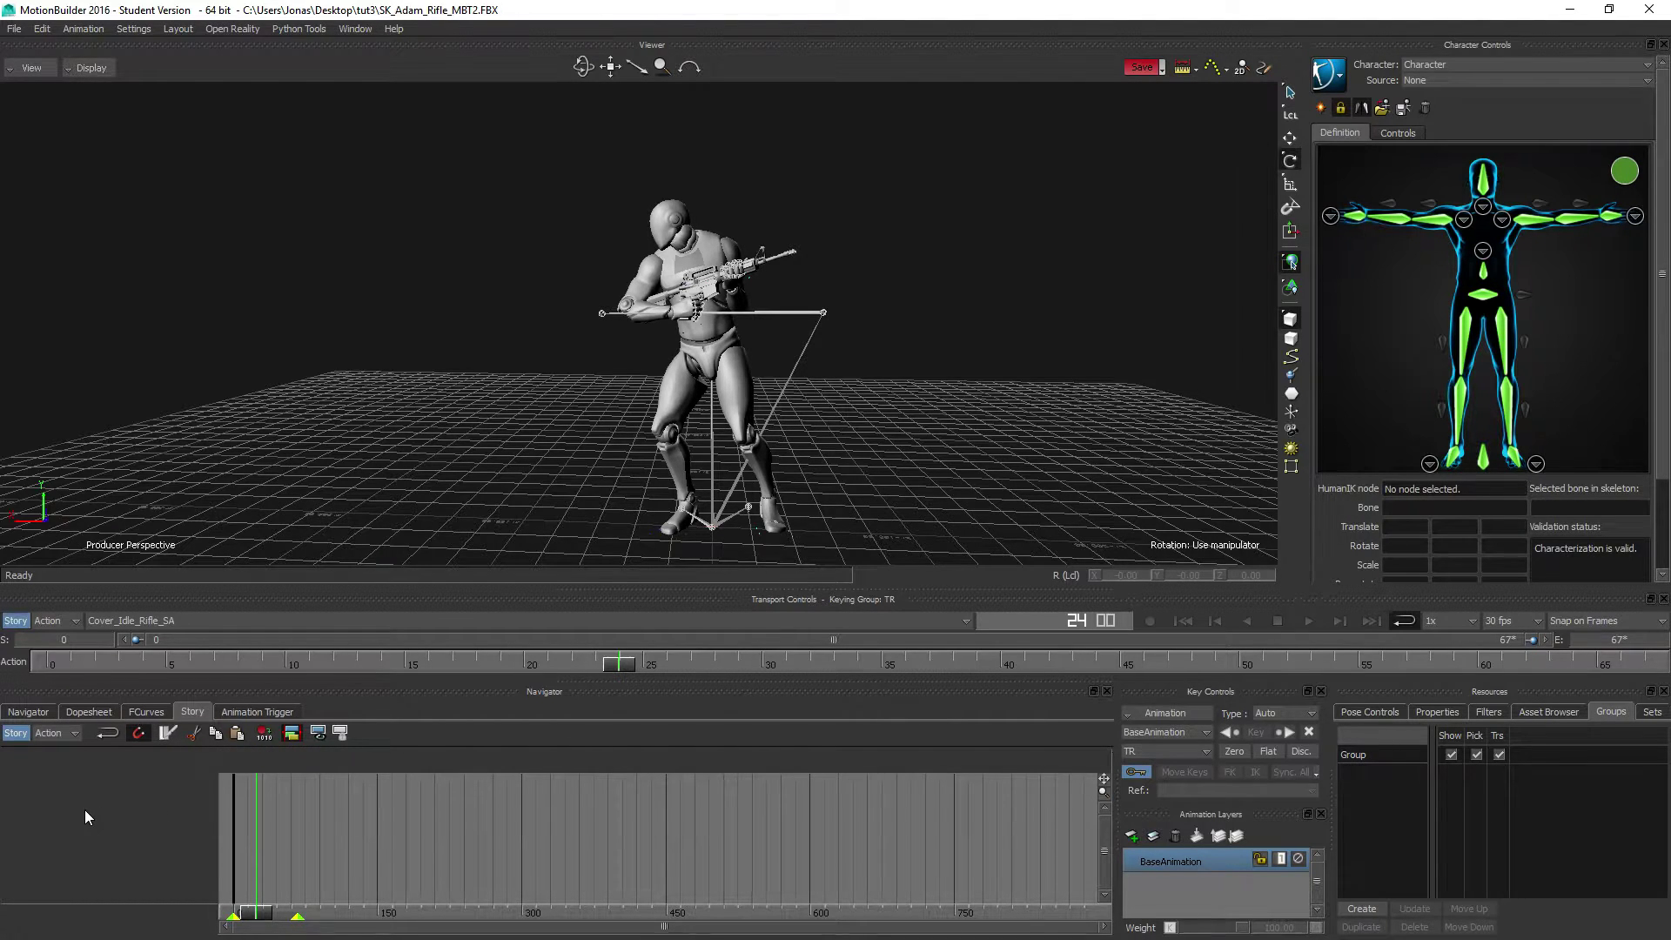
pyautogui.rightClick(85, 809)
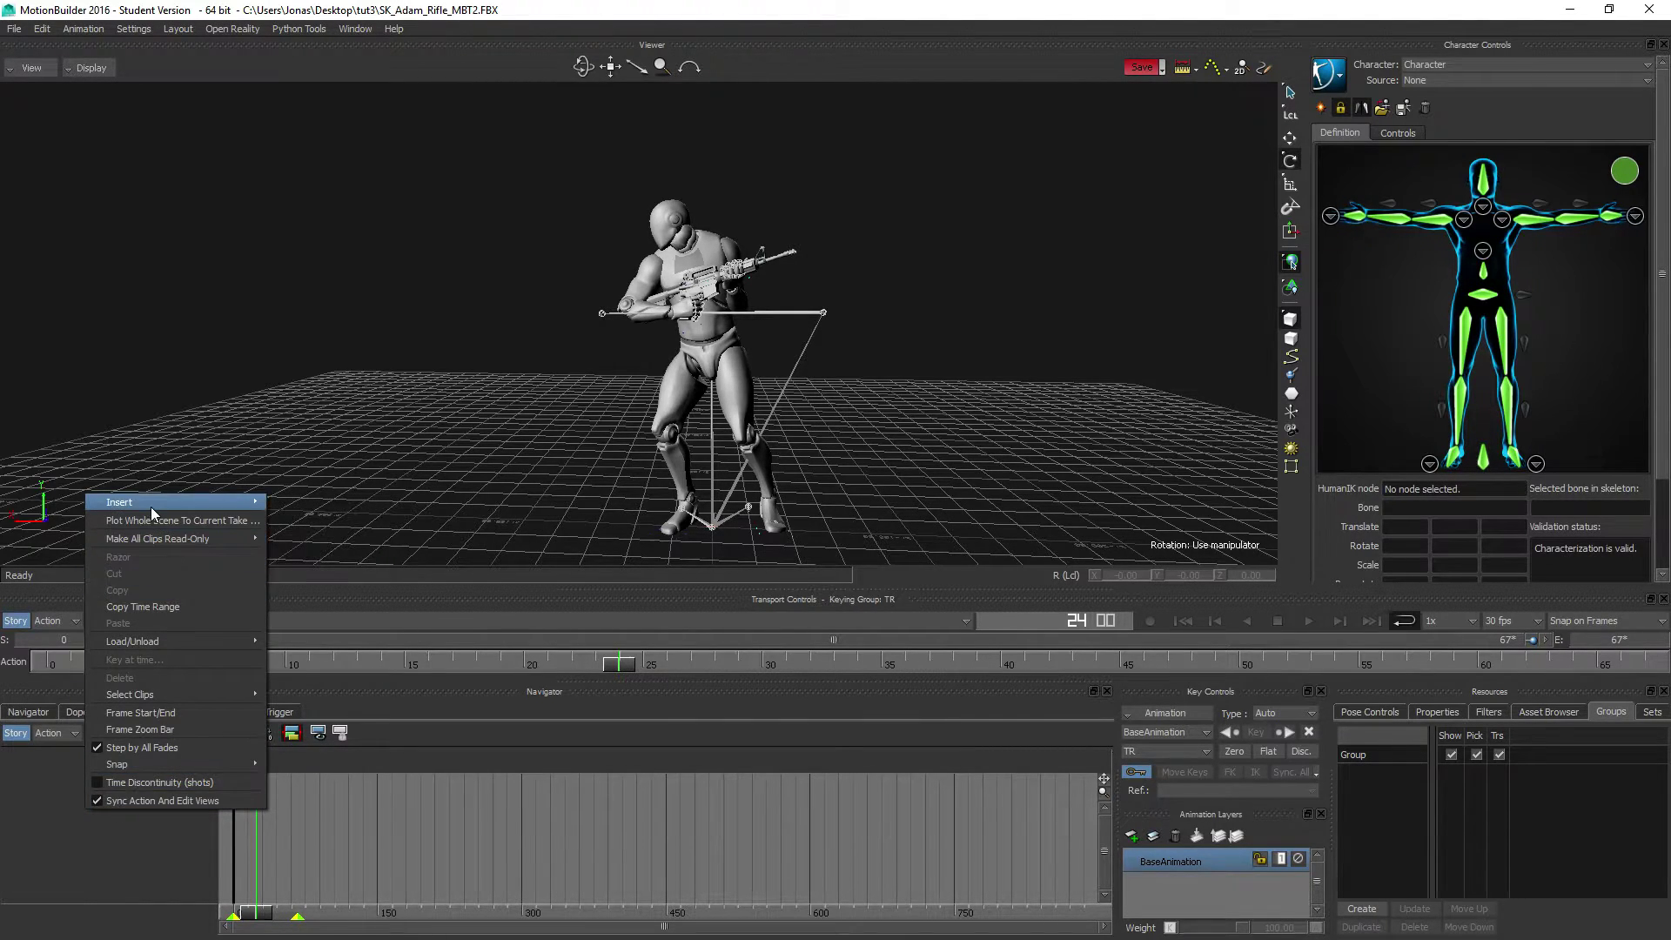
pyautogui.moveTo(150, 506)
pyautogui.click(329, 538)
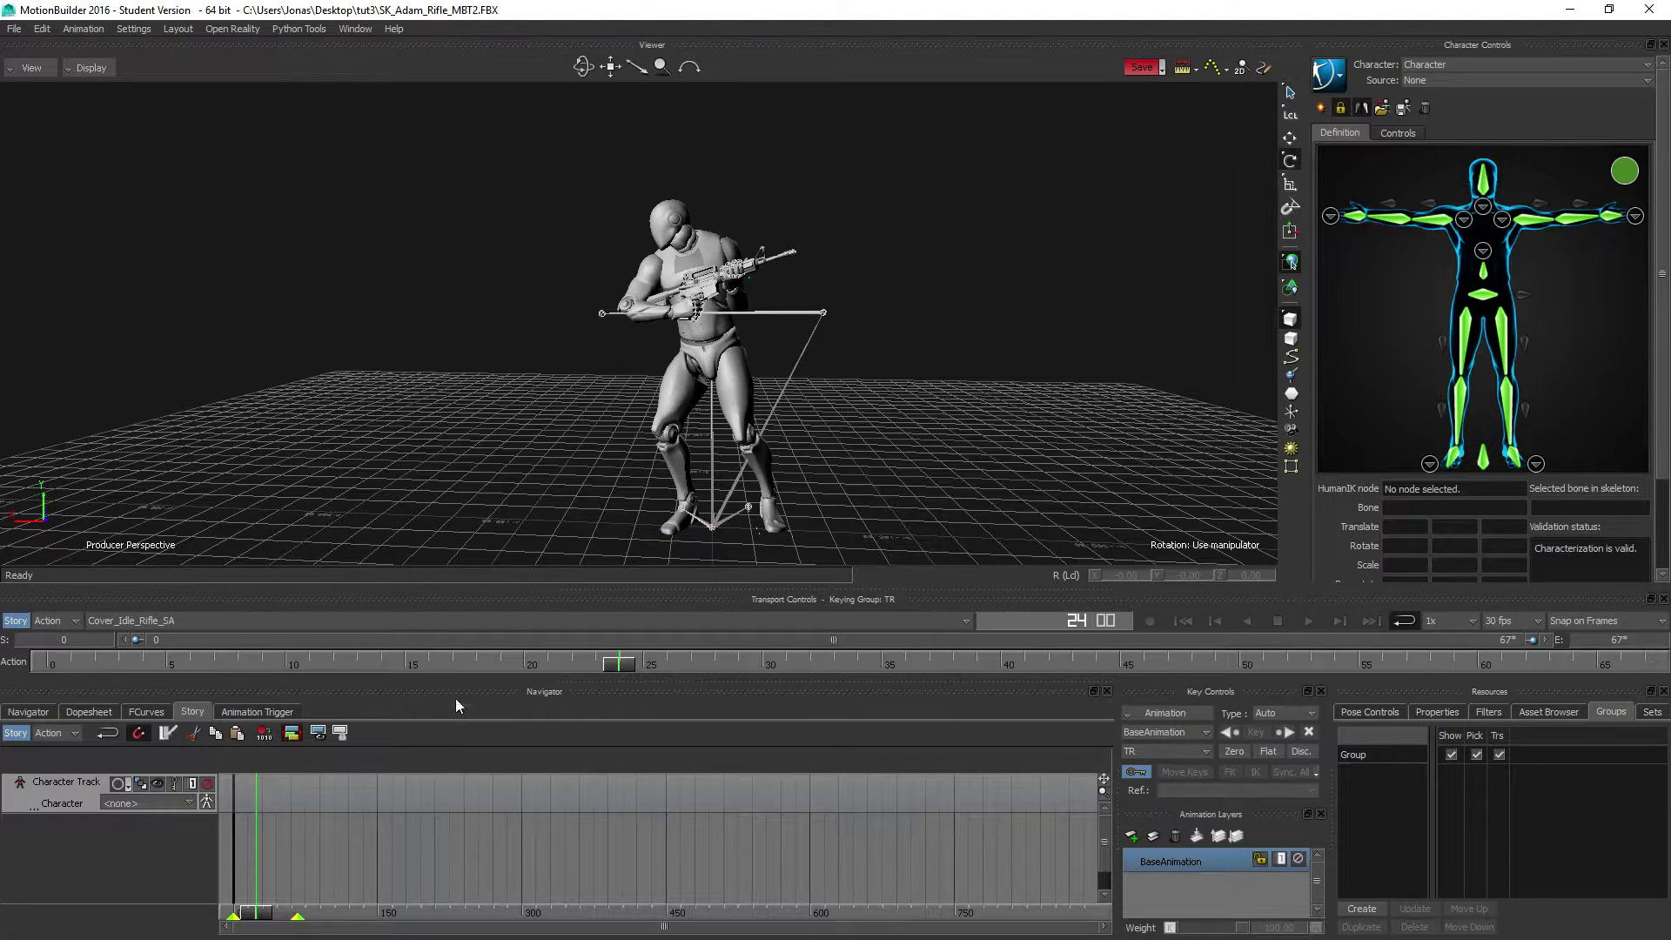
# - Assign Character to the new track and insert the current take as a clip
pyautogui.click(137, 805)
pyautogui.click(139, 830)
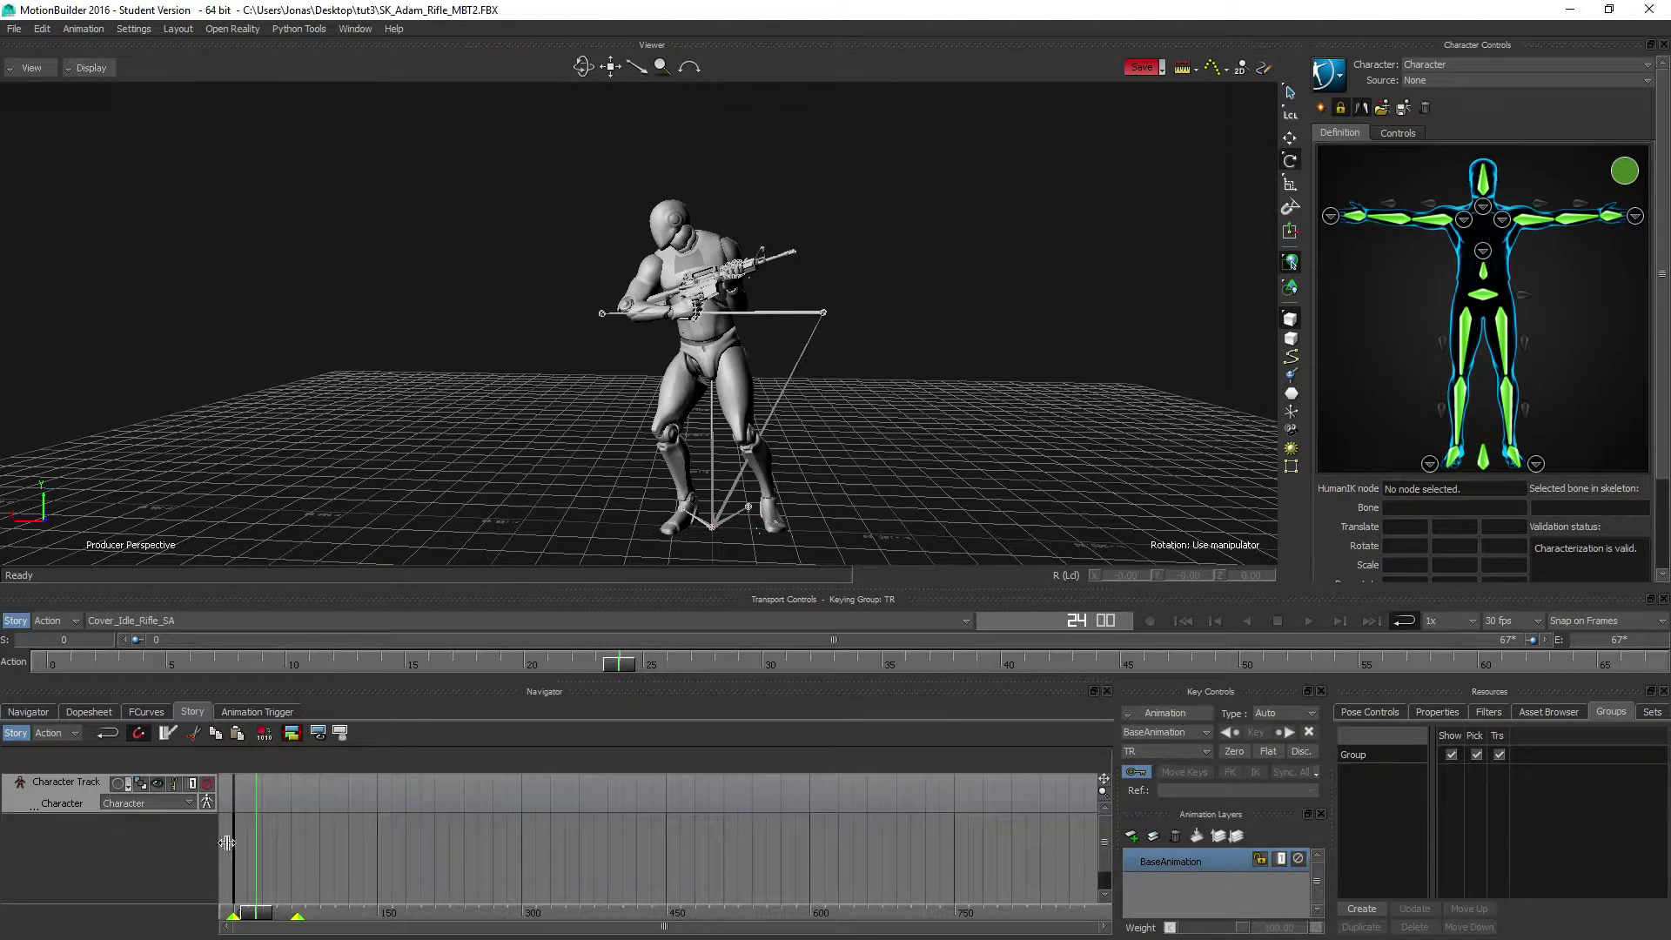
pyautogui.rightClick(284, 790)
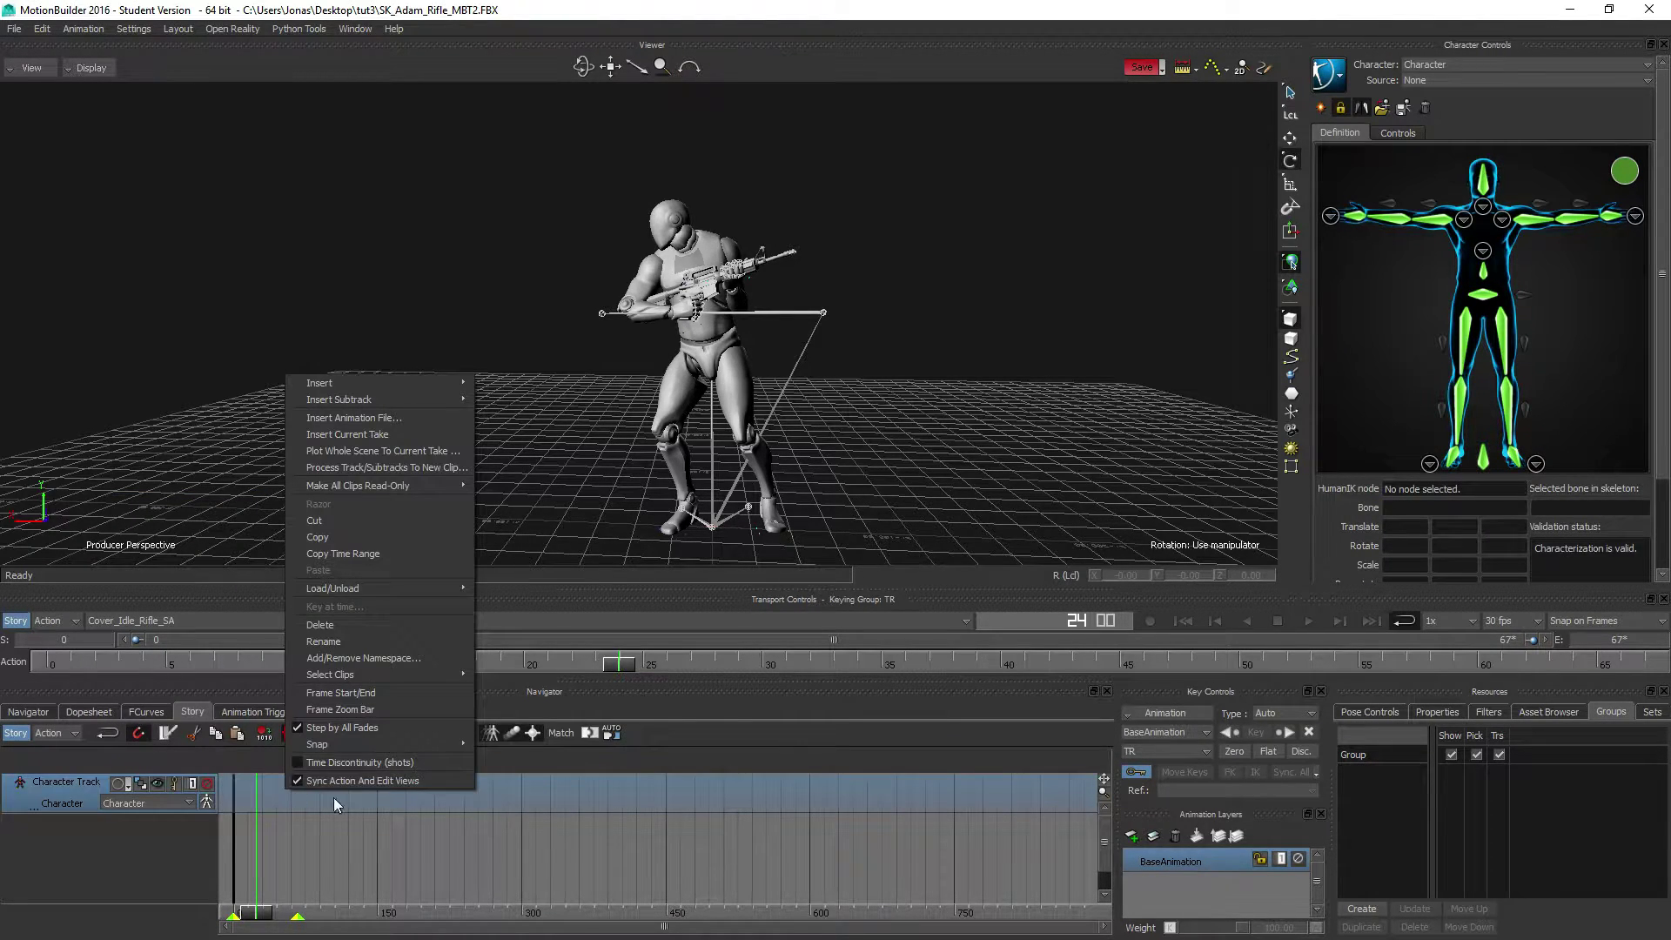
pyautogui.click(379, 436)
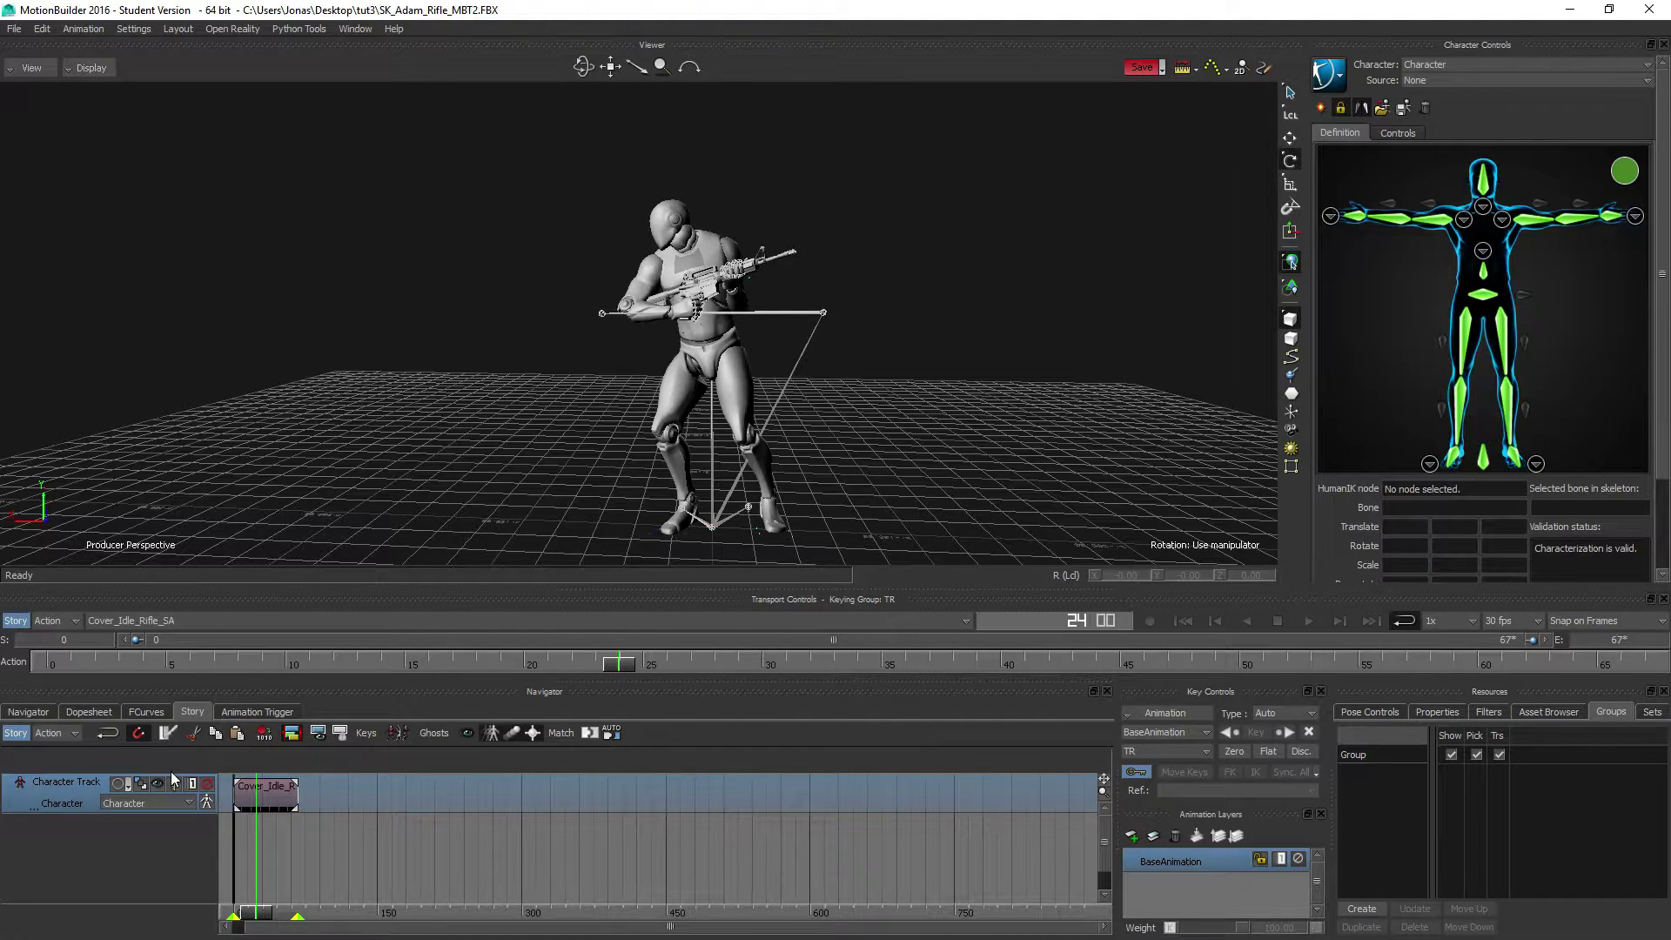
# - Turn off the full body for the character track and enable only the left arm and right arm among its body parts
pyautogui.click(206, 801)
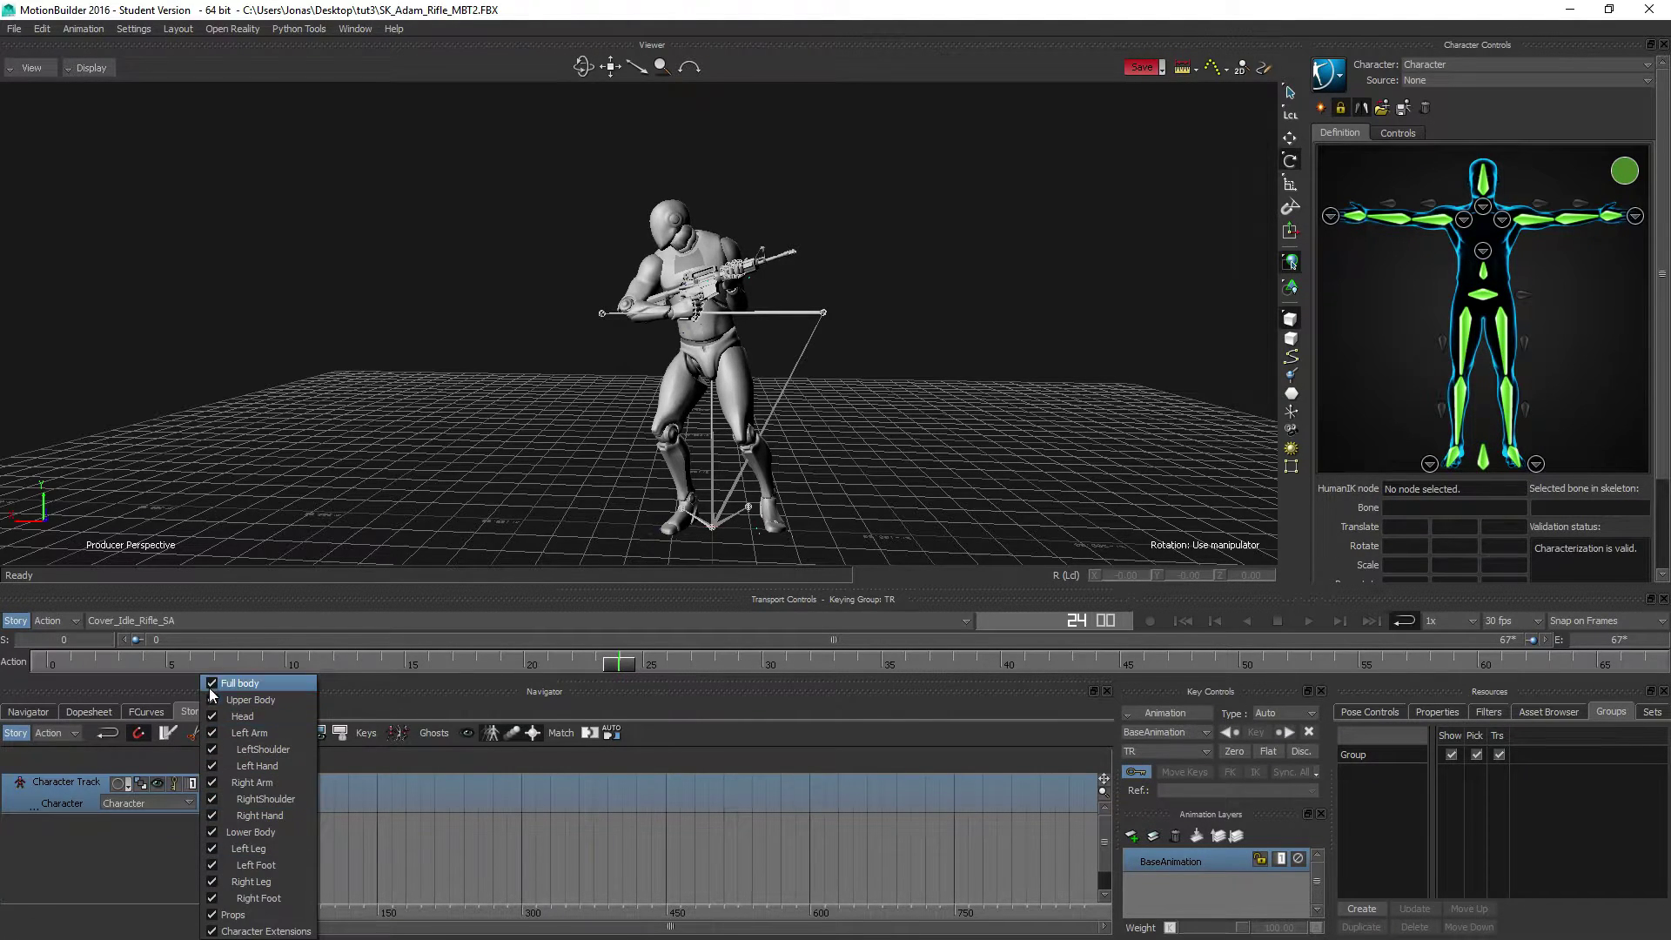
pyautogui.click(212, 687)
pyautogui.click(207, 802)
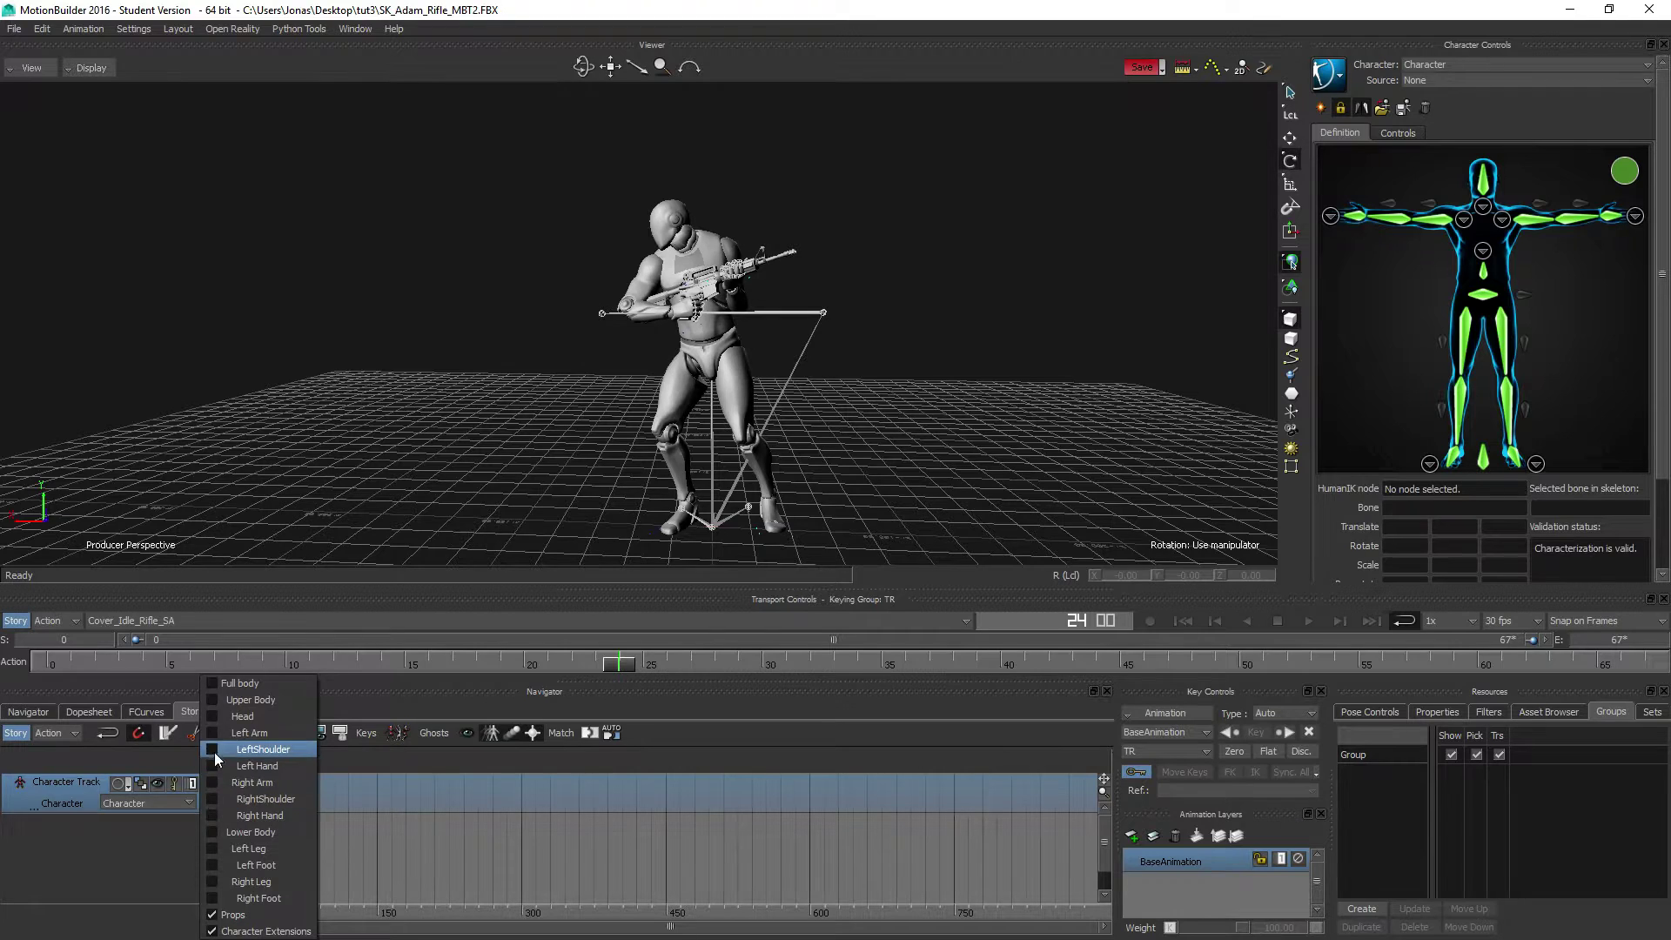
pyautogui.click(212, 733)
pyautogui.click(207, 801)
pyautogui.click(213, 789)
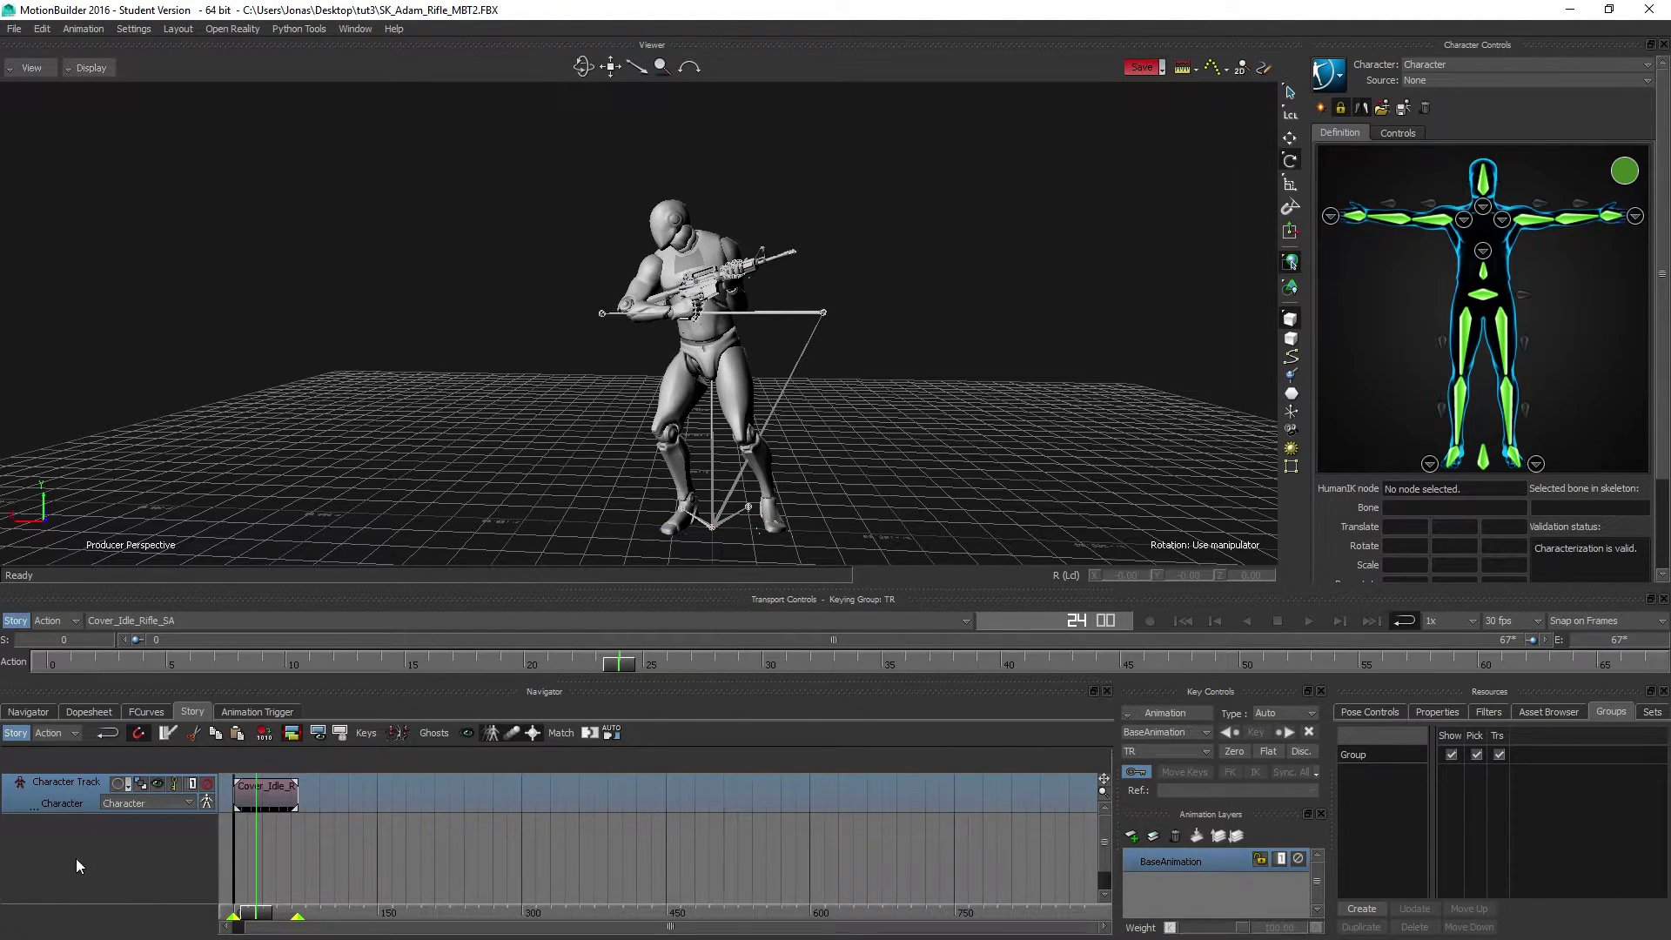
# - Switch to the Cover_Crouch_Idle_SA take and inspect the character's arms and rifle up close
pyautogui.click(119, 619)
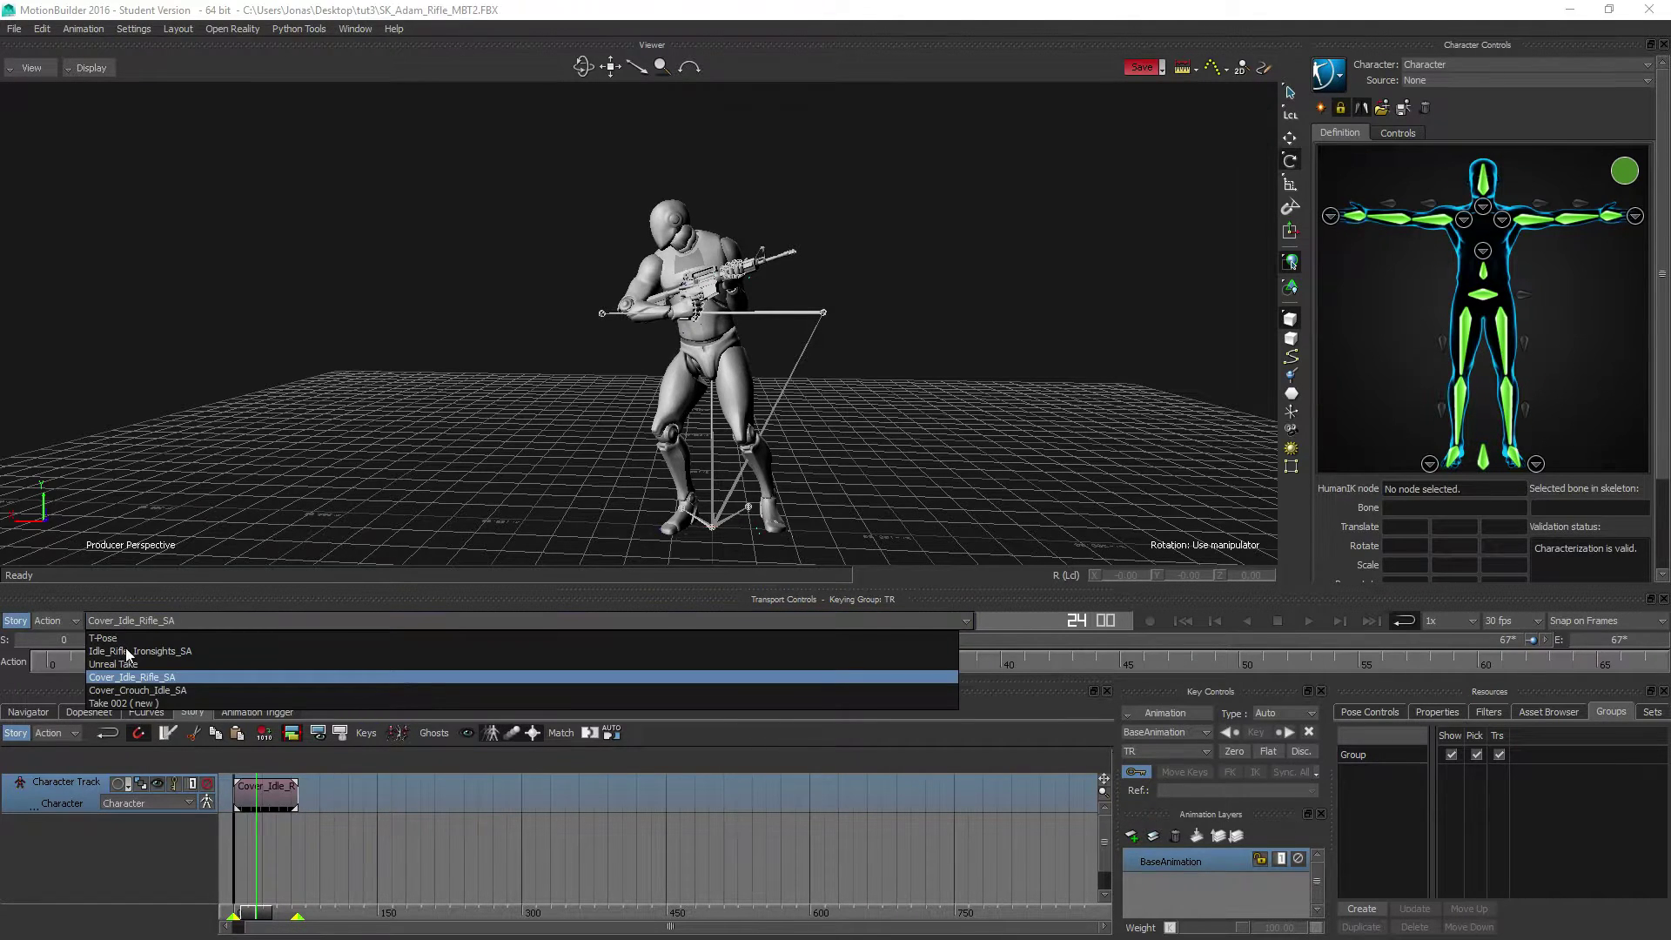
pyautogui.click(149, 692)
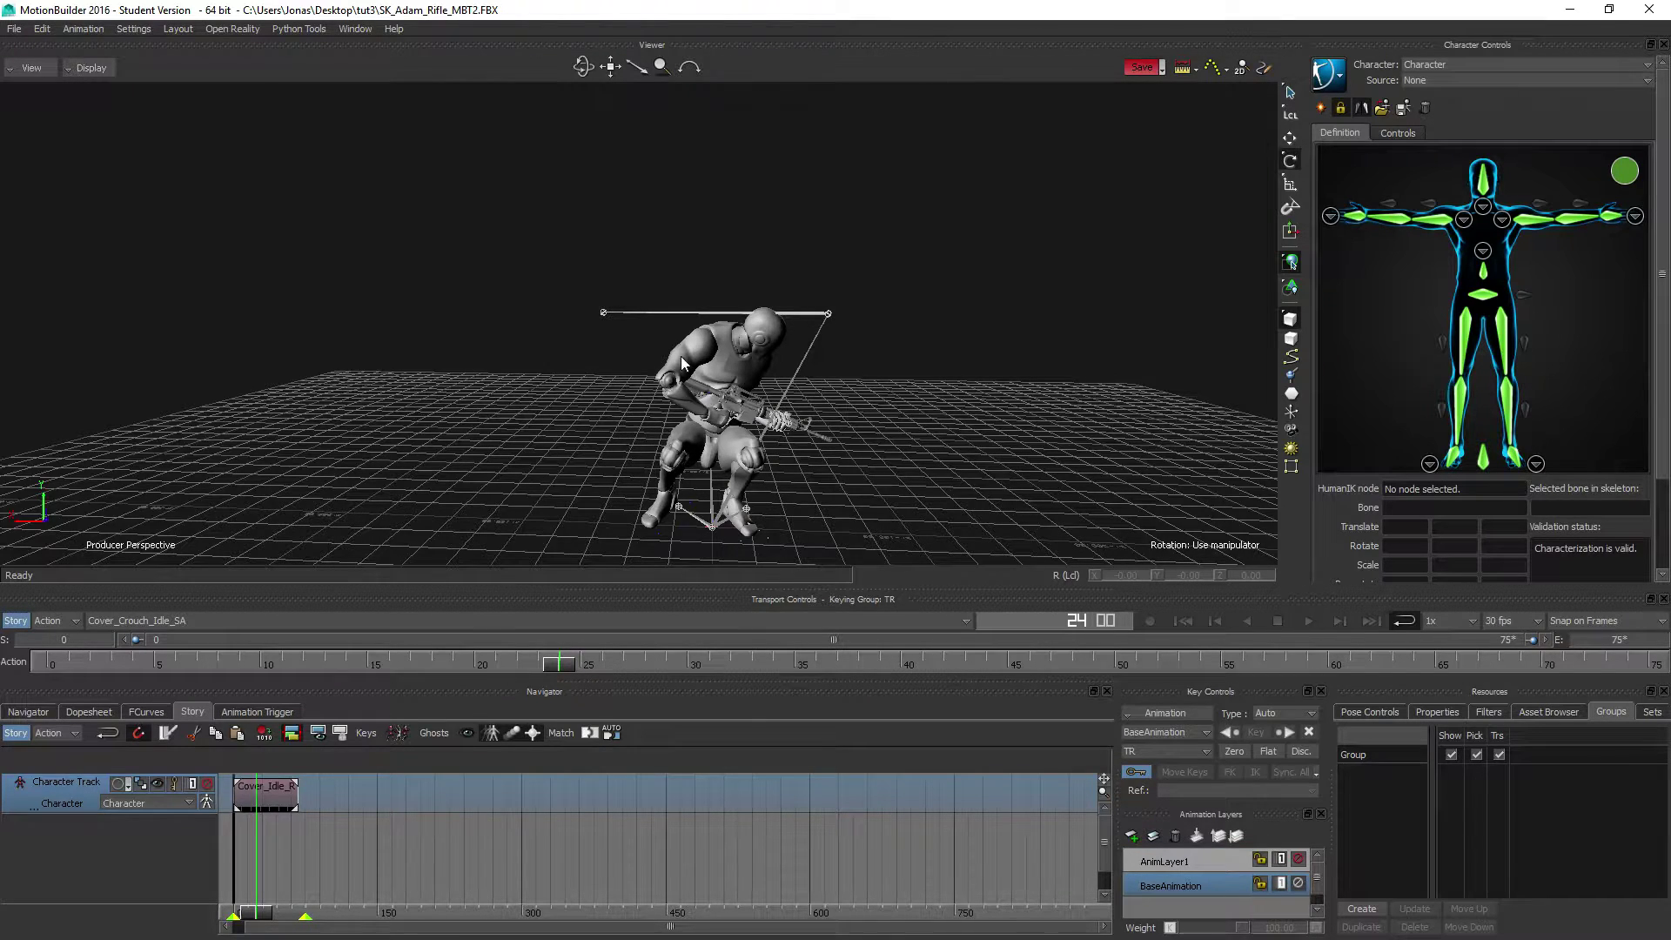
pyautogui.moveTo(561, 476)
pyautogui.keyDown('ctrl'); pyautogui.keyDown('shift'); pyautogui.mouseDown()
pyautogui.moveTo(539, 453)
pyautogui.moveTo(565, 461)
pyautogui.mouseUp(); pyautogui.keyUp('shift'); pyautogui.keyUp('ctrl')
pyautogui.scroll(6, 729, 400)
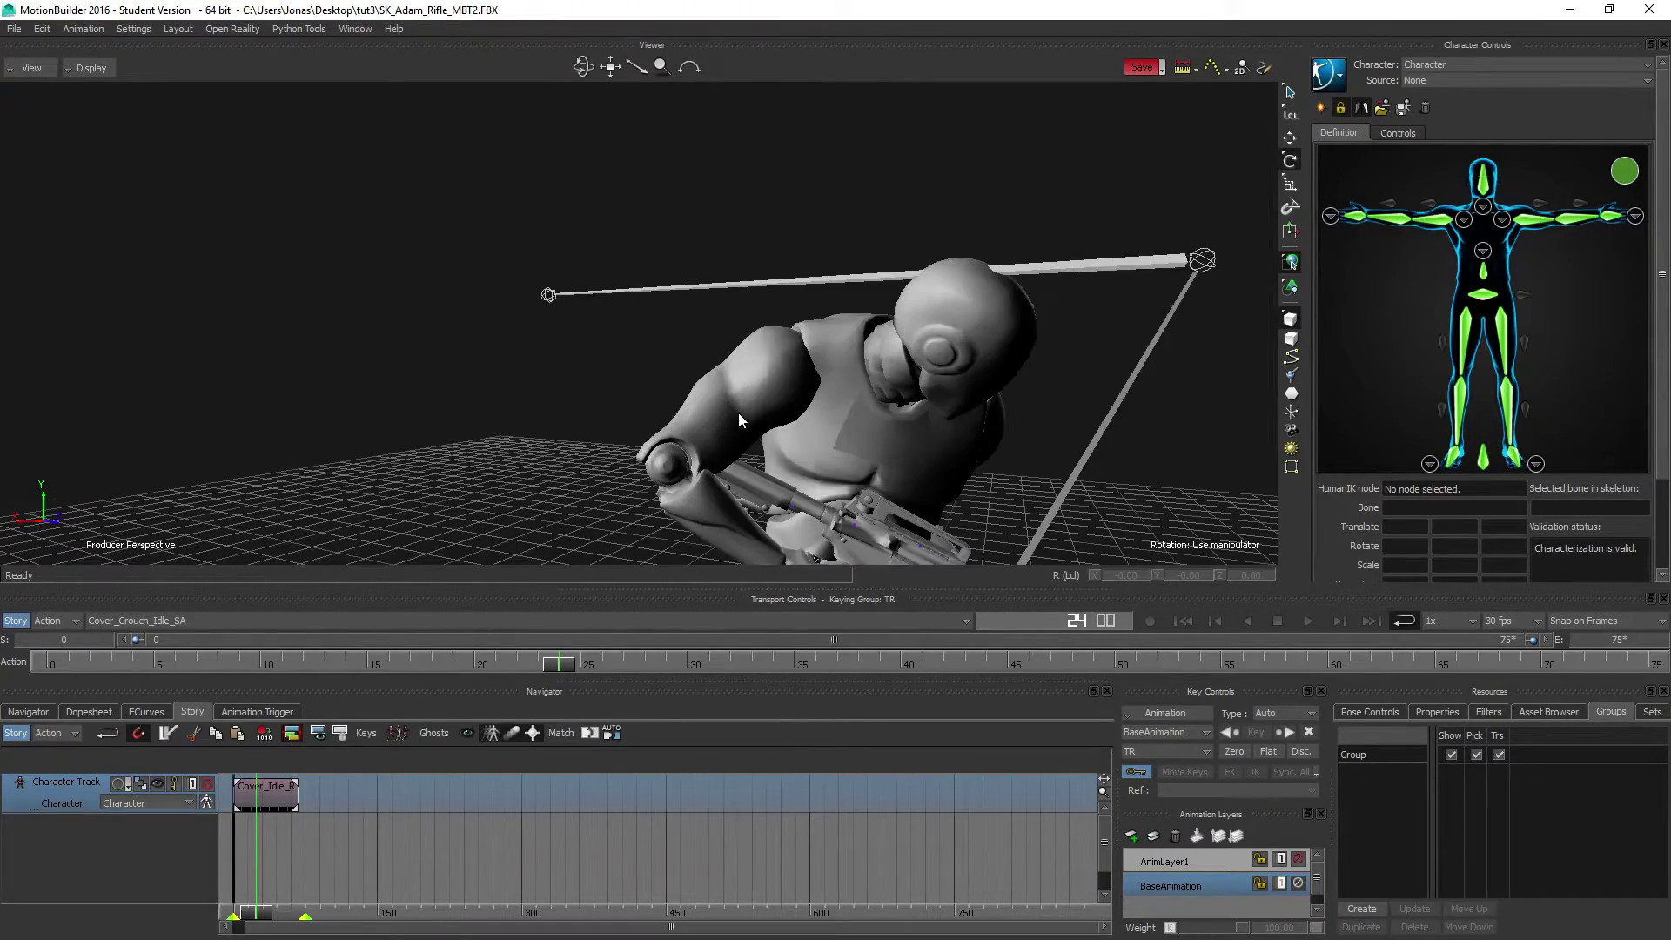
pyautogui.keyDown('shift'); pyautogui.moveTo(738, 413); pyautogui.dragTo(739, 322); pyautogui.keyUp('shift')
pyautogui.scroll(-3, 710, 315)
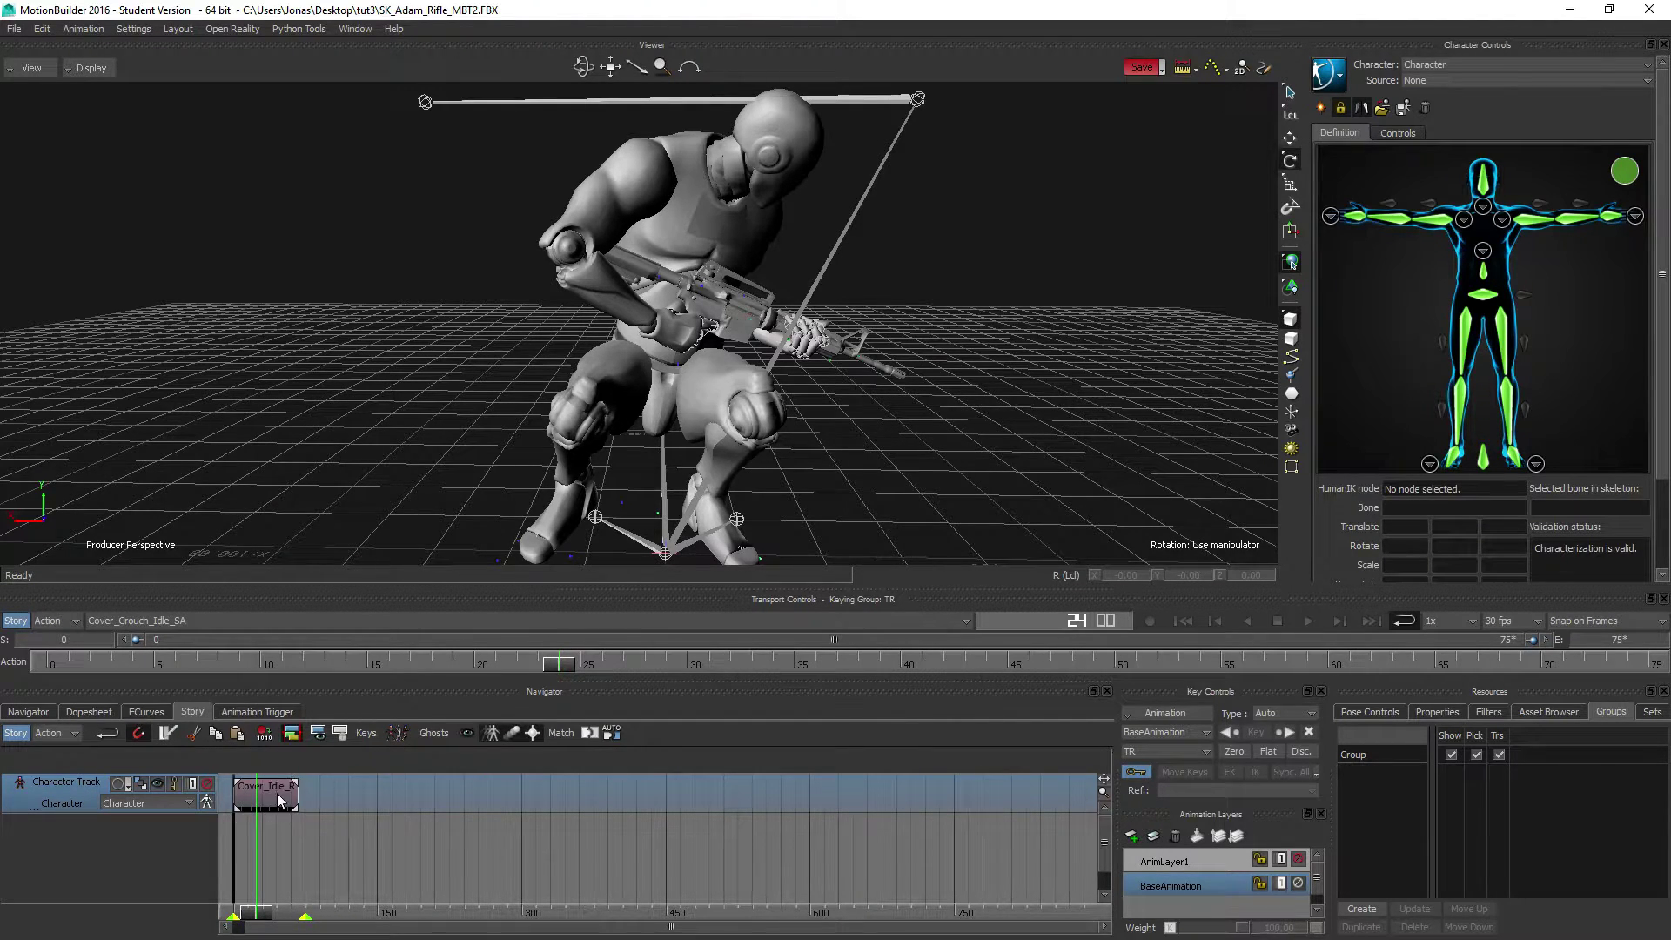
pyautogui.rightClick(331, 786)
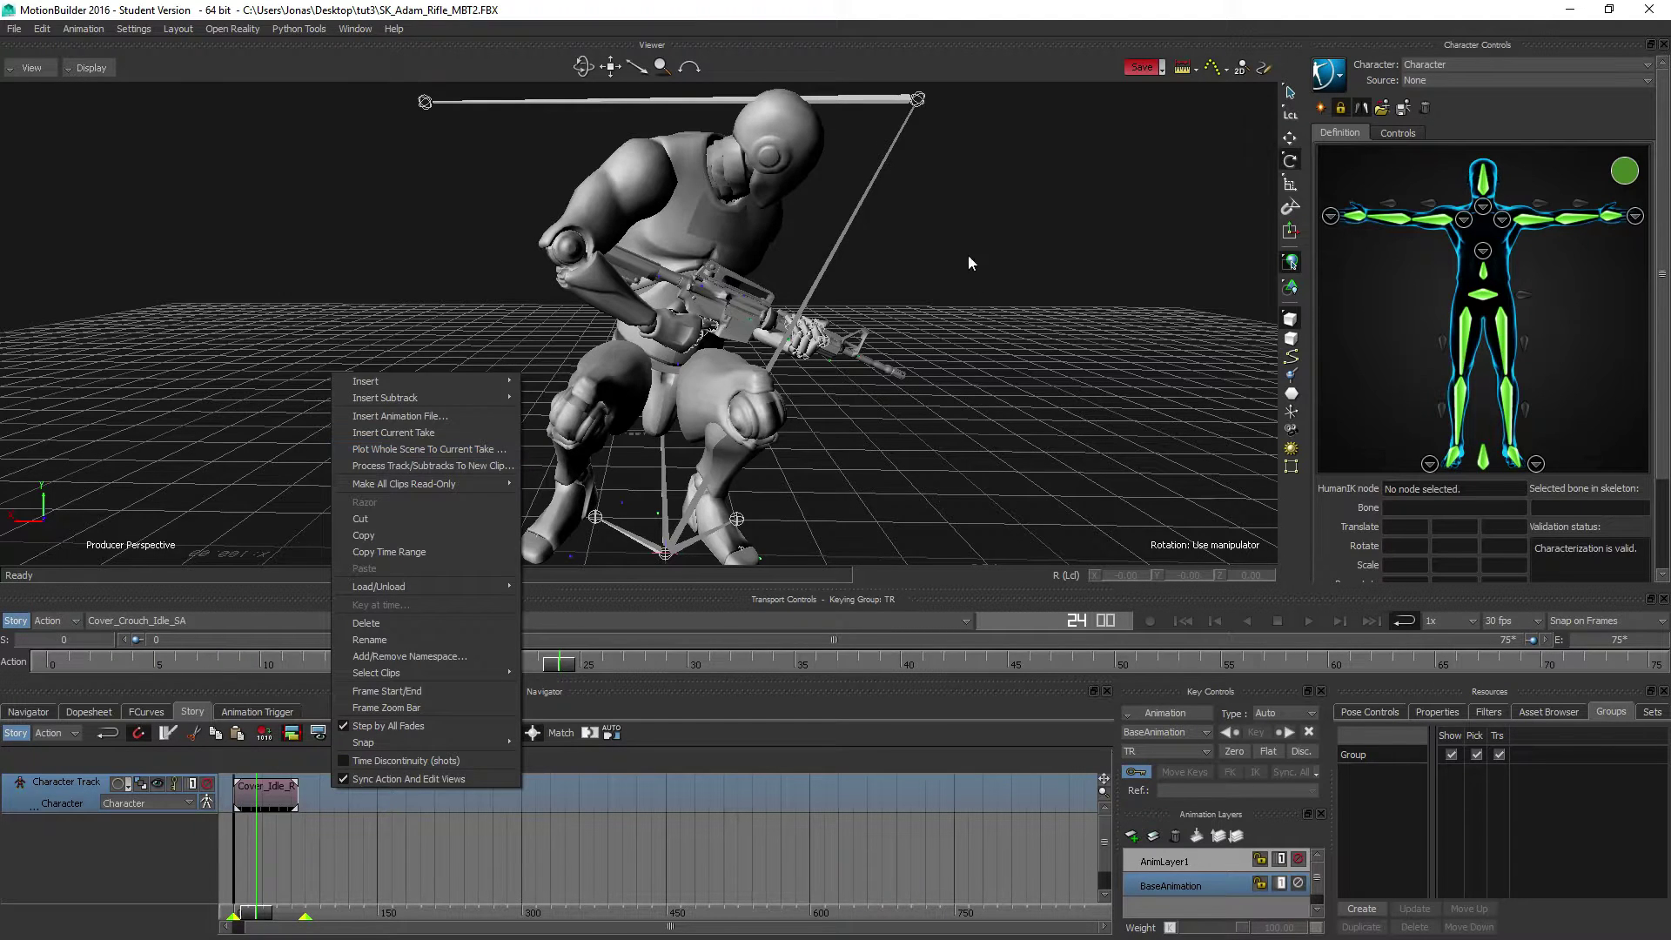
pyautogui.click(805, 8)
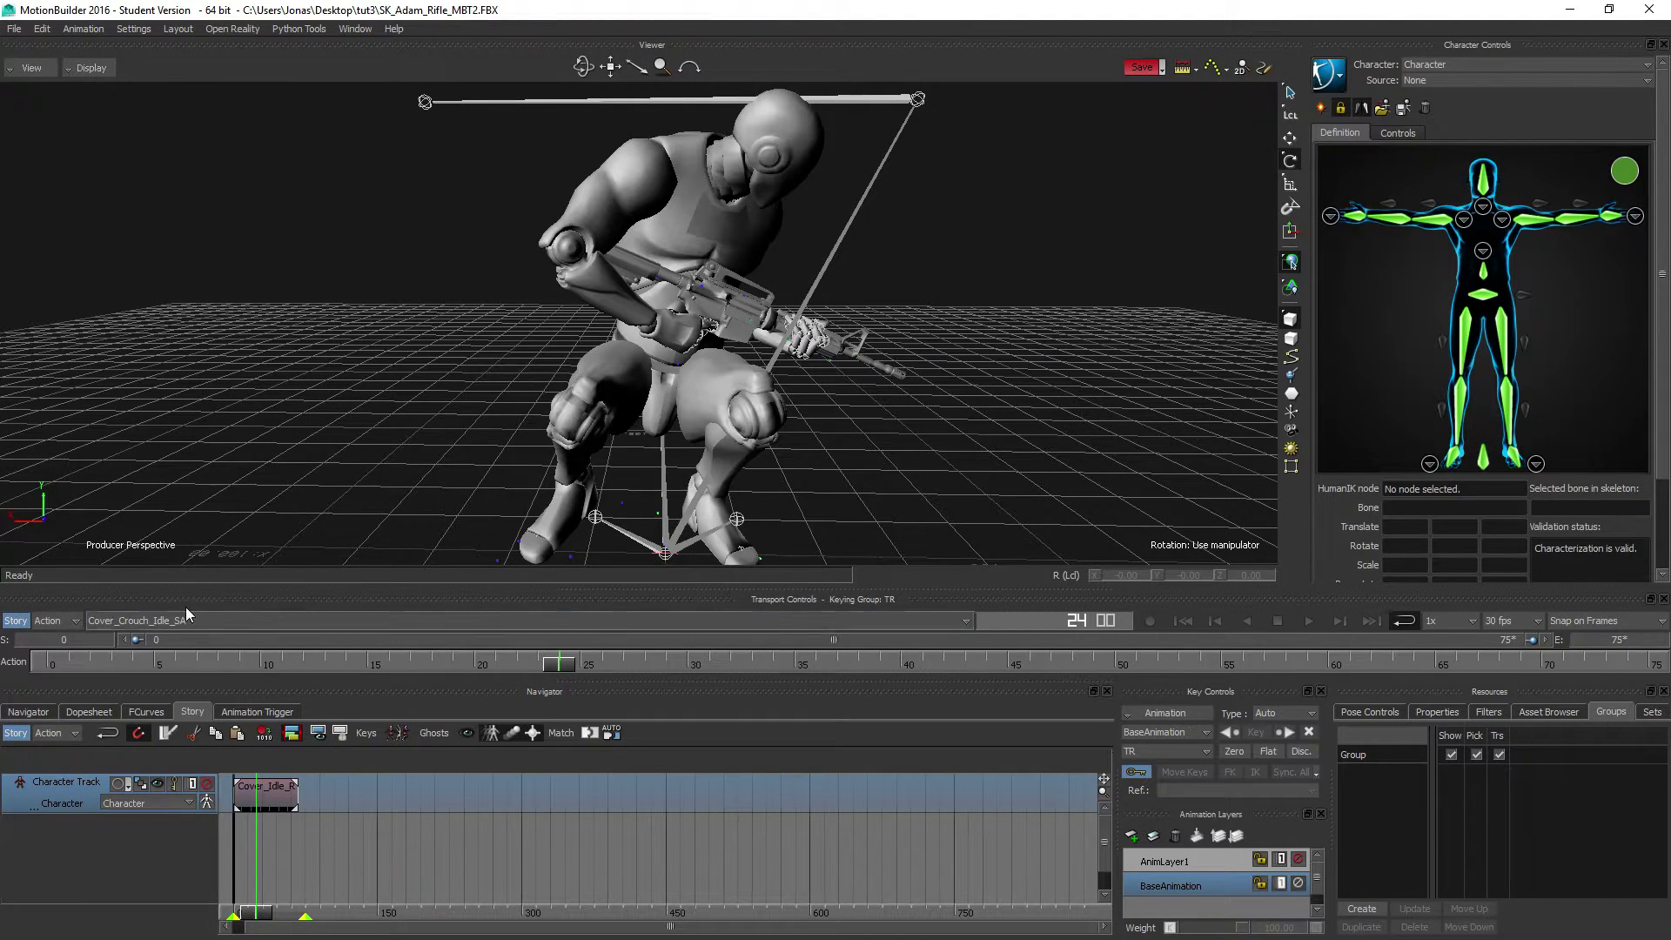
# - Create a new take and copy the data of the current Cover_Crouch_Idle_SA take into it
pyautogui.click(968, 621)
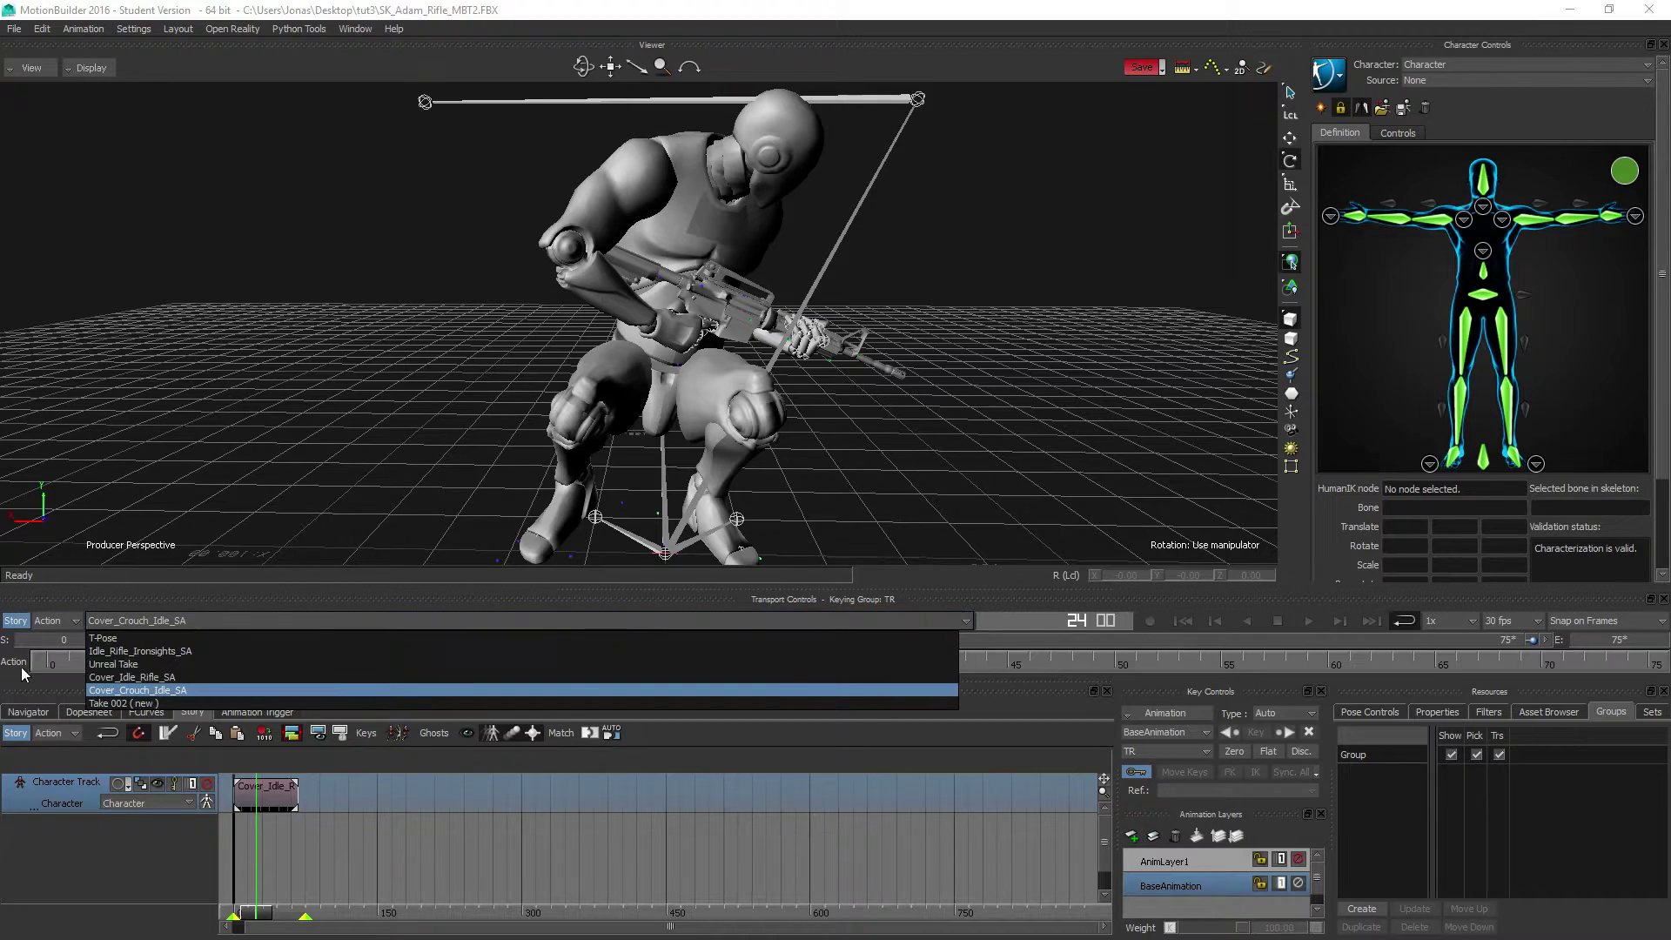
pyautogui.click(122, 703)
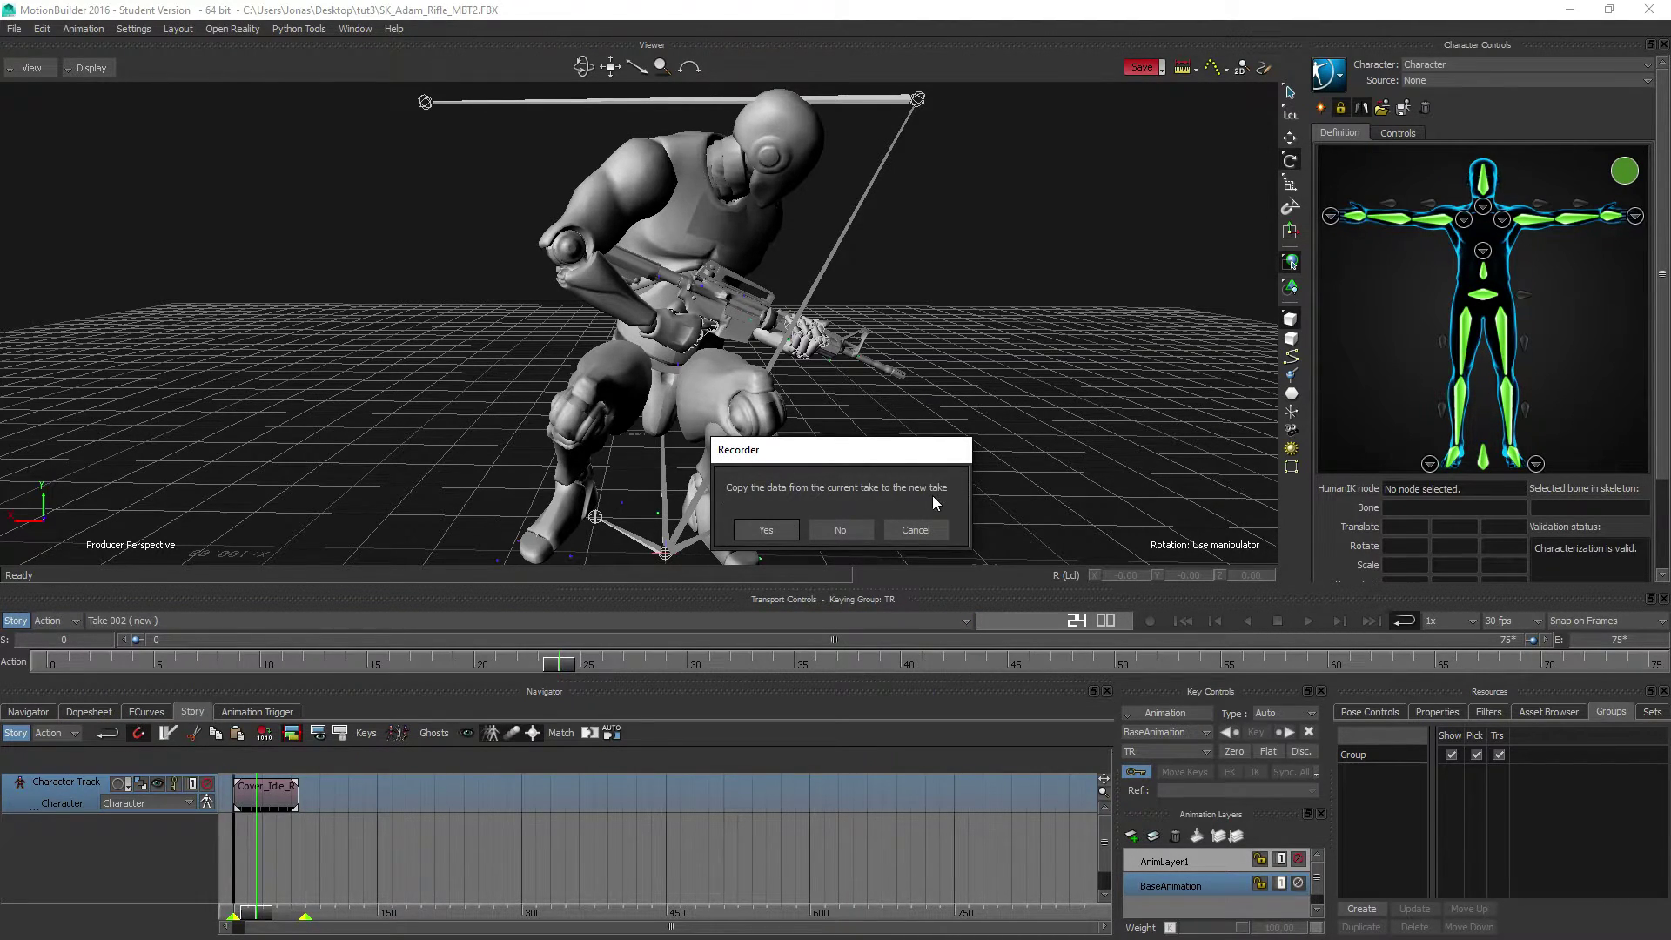
pyautogui.click(766, 531)
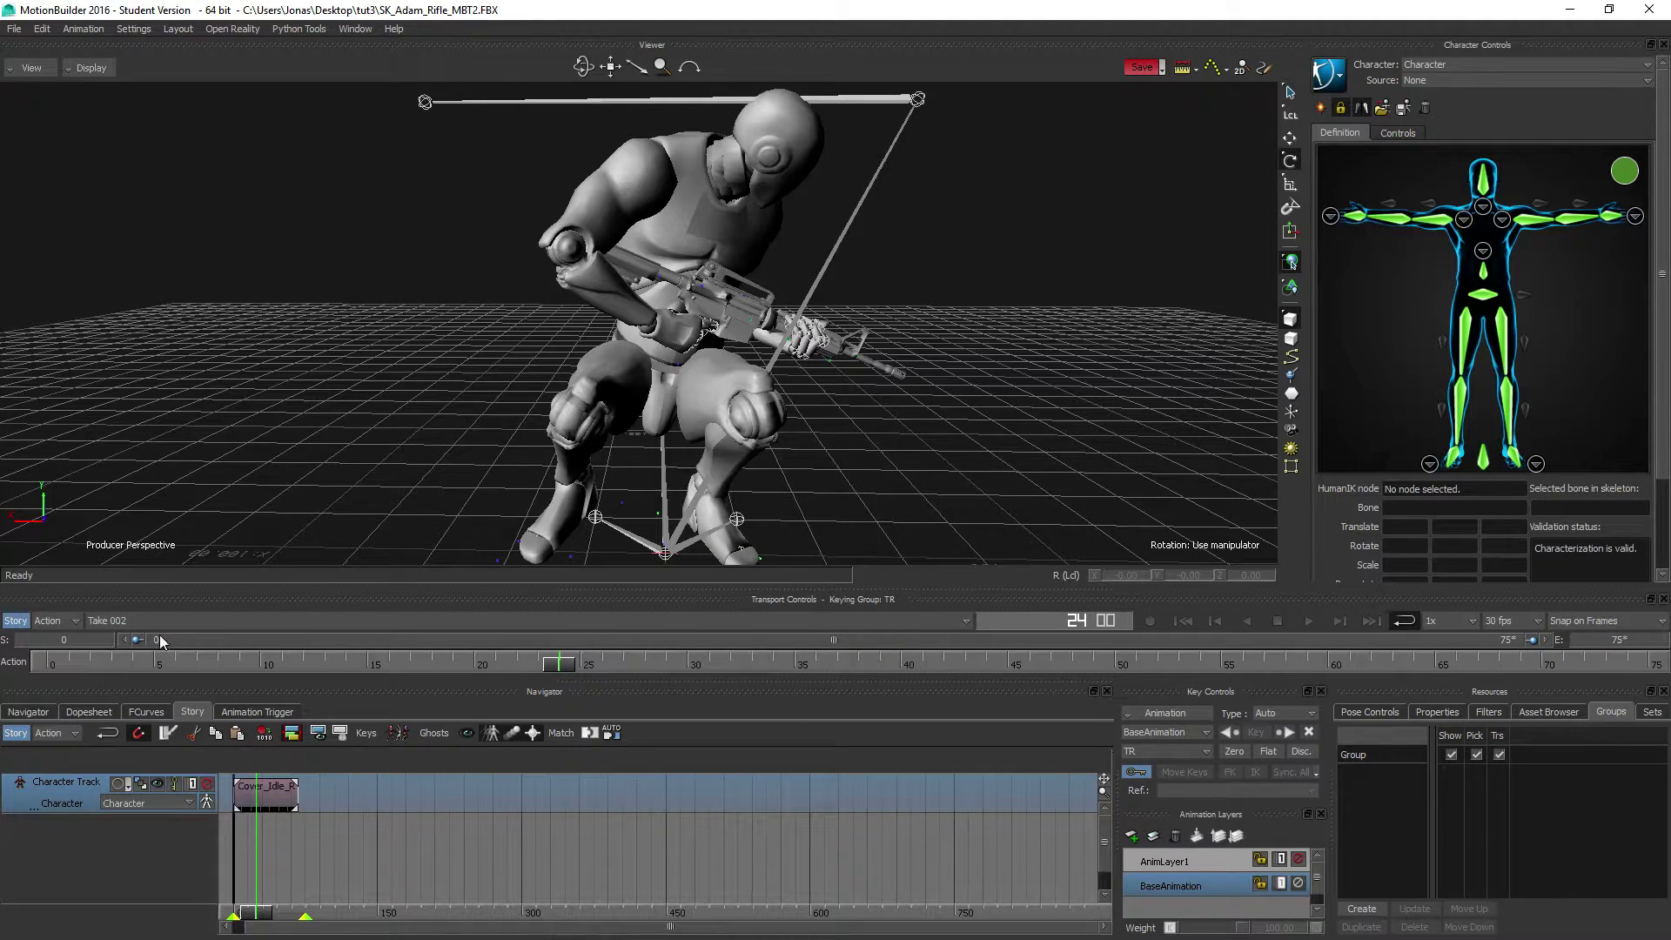
# - Rename the new take as Cover_Crouch_Rifle_Idle_SA
pyautogui.click(28, 711)
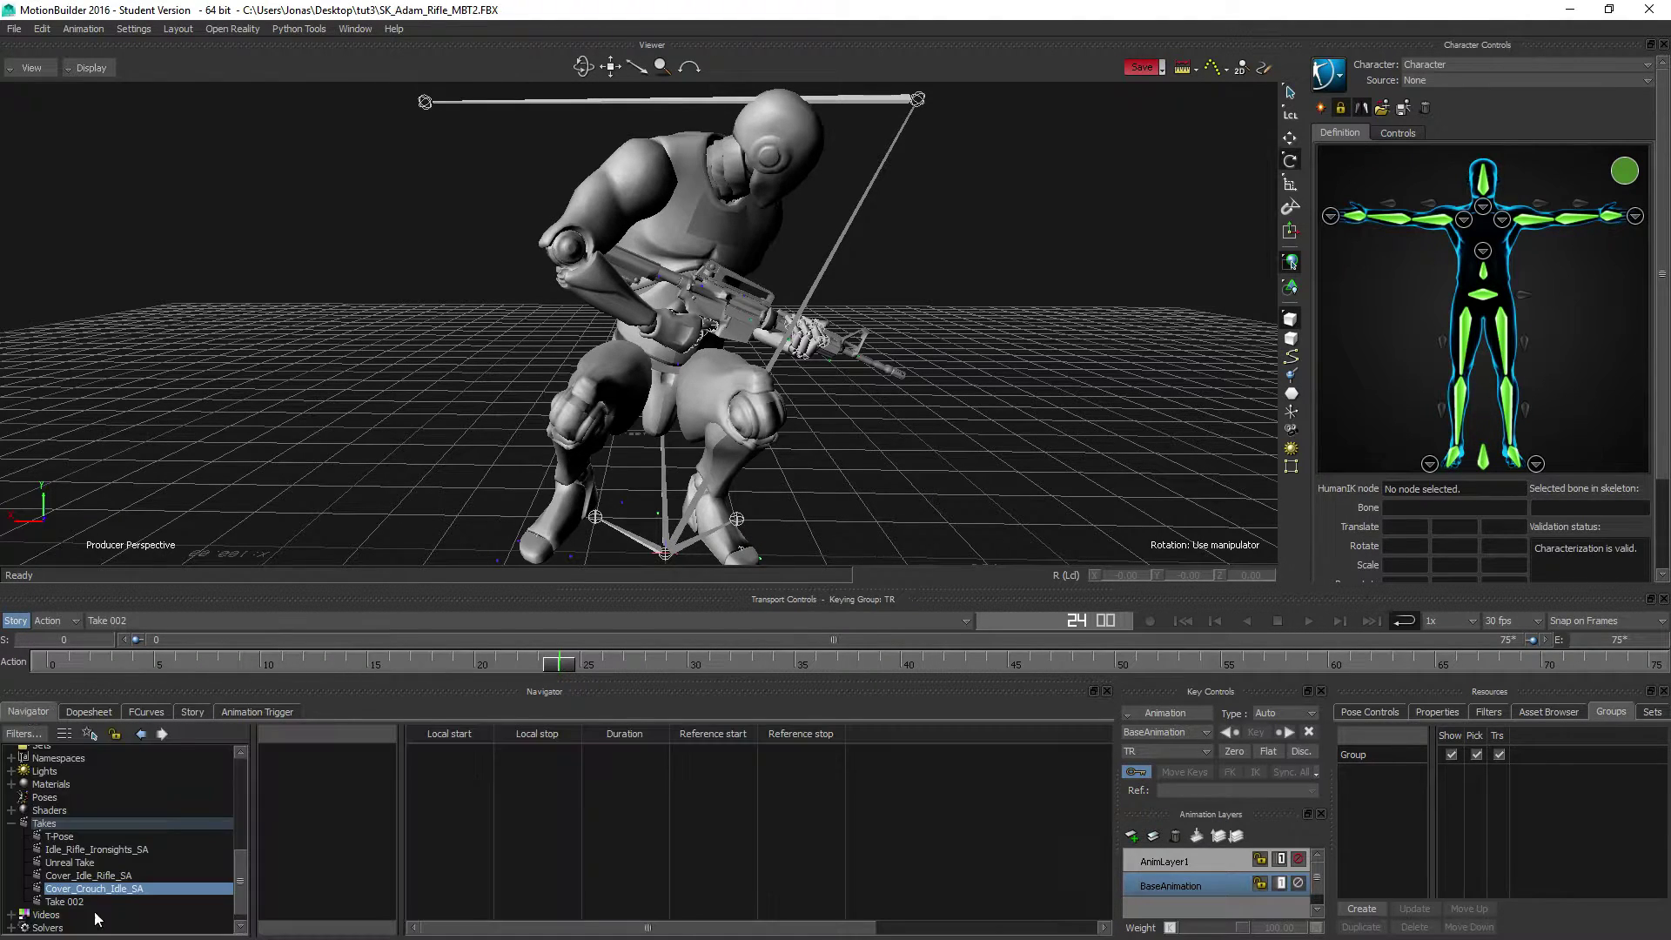
pyautogui.click(75, 903)
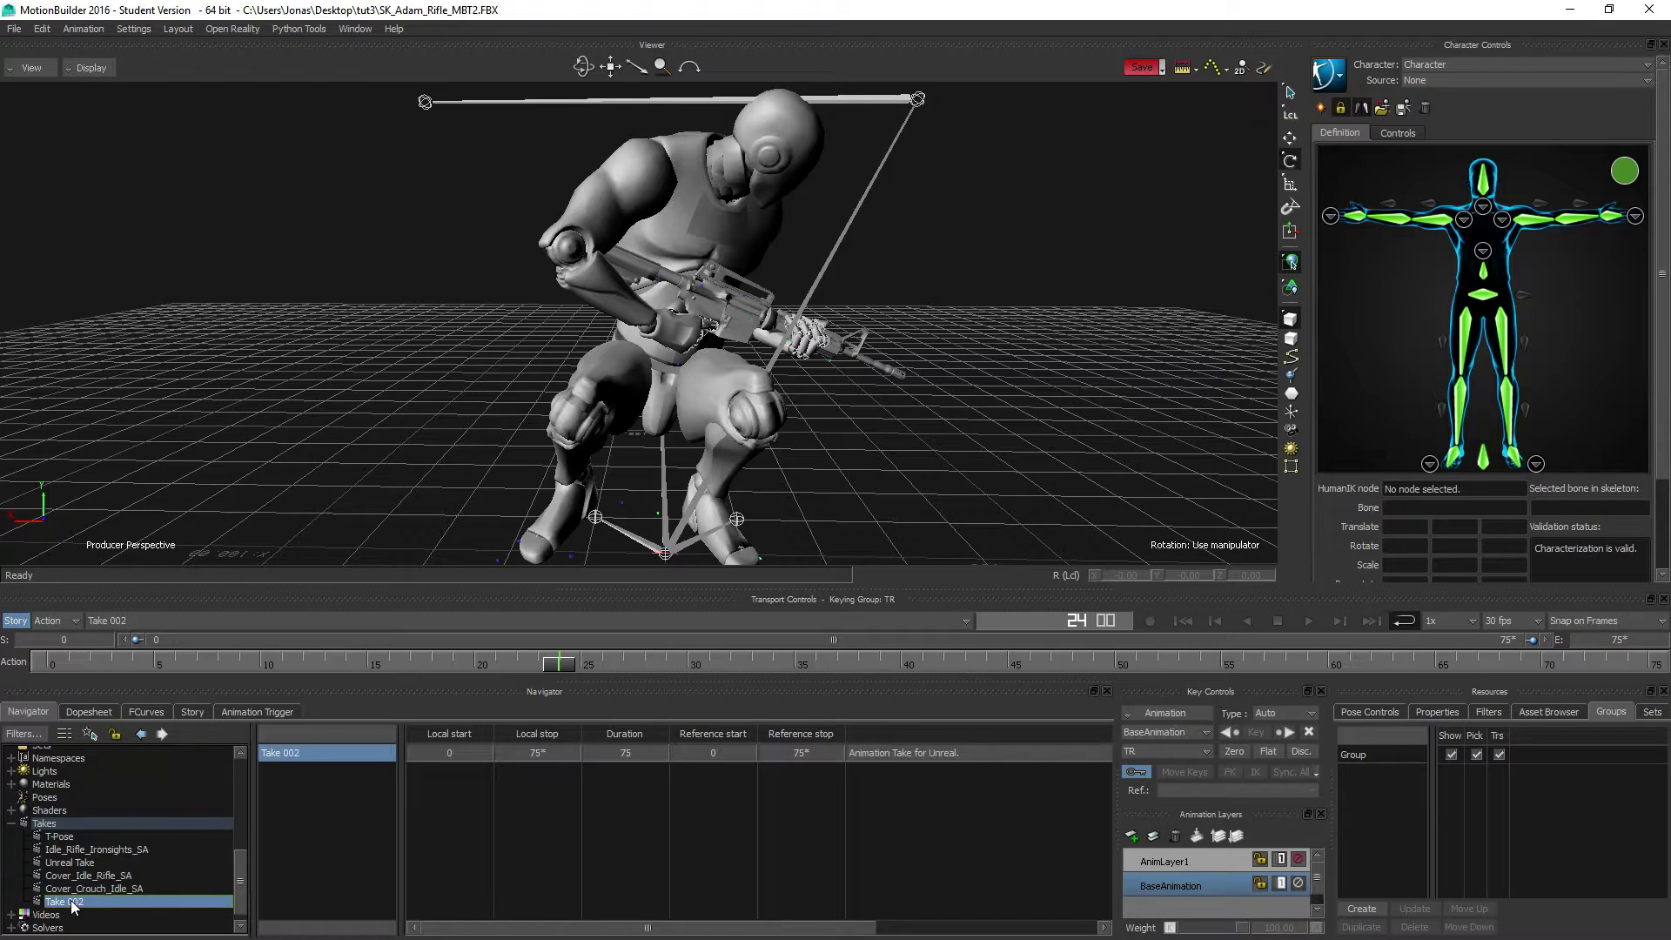
pyautogui.rightClick(76, 905)
pyautogui.click(123, 827)
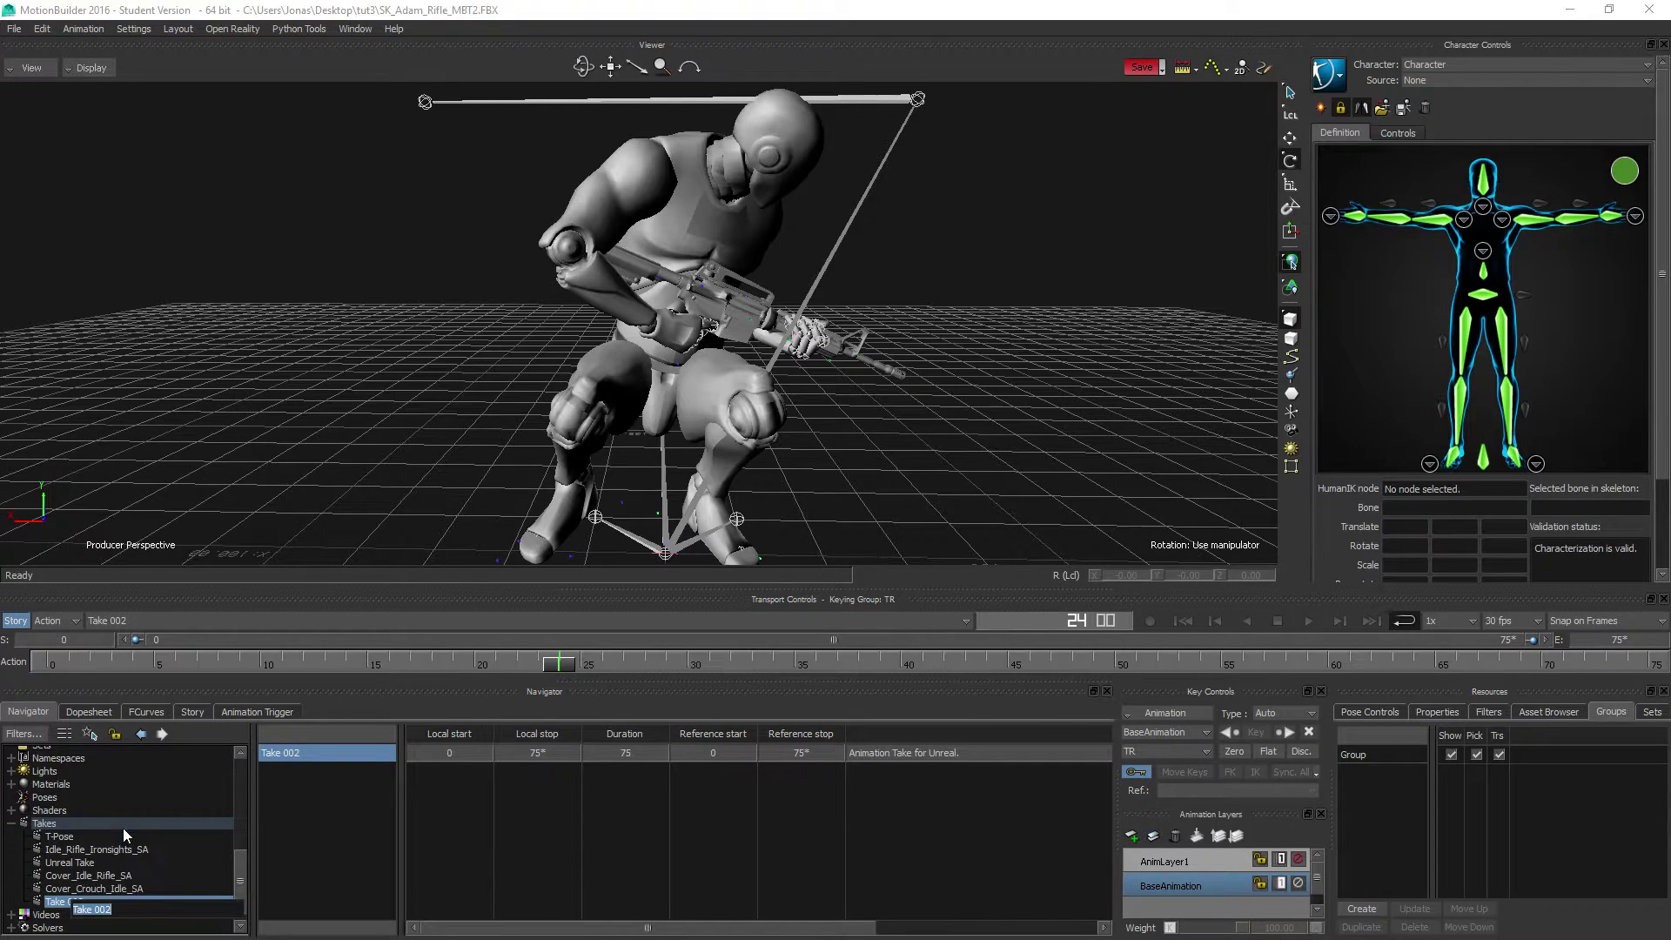
pyautogui.write('Cover_Crouch_Rifle_Idle_SA')
pyautogui.press('Return')
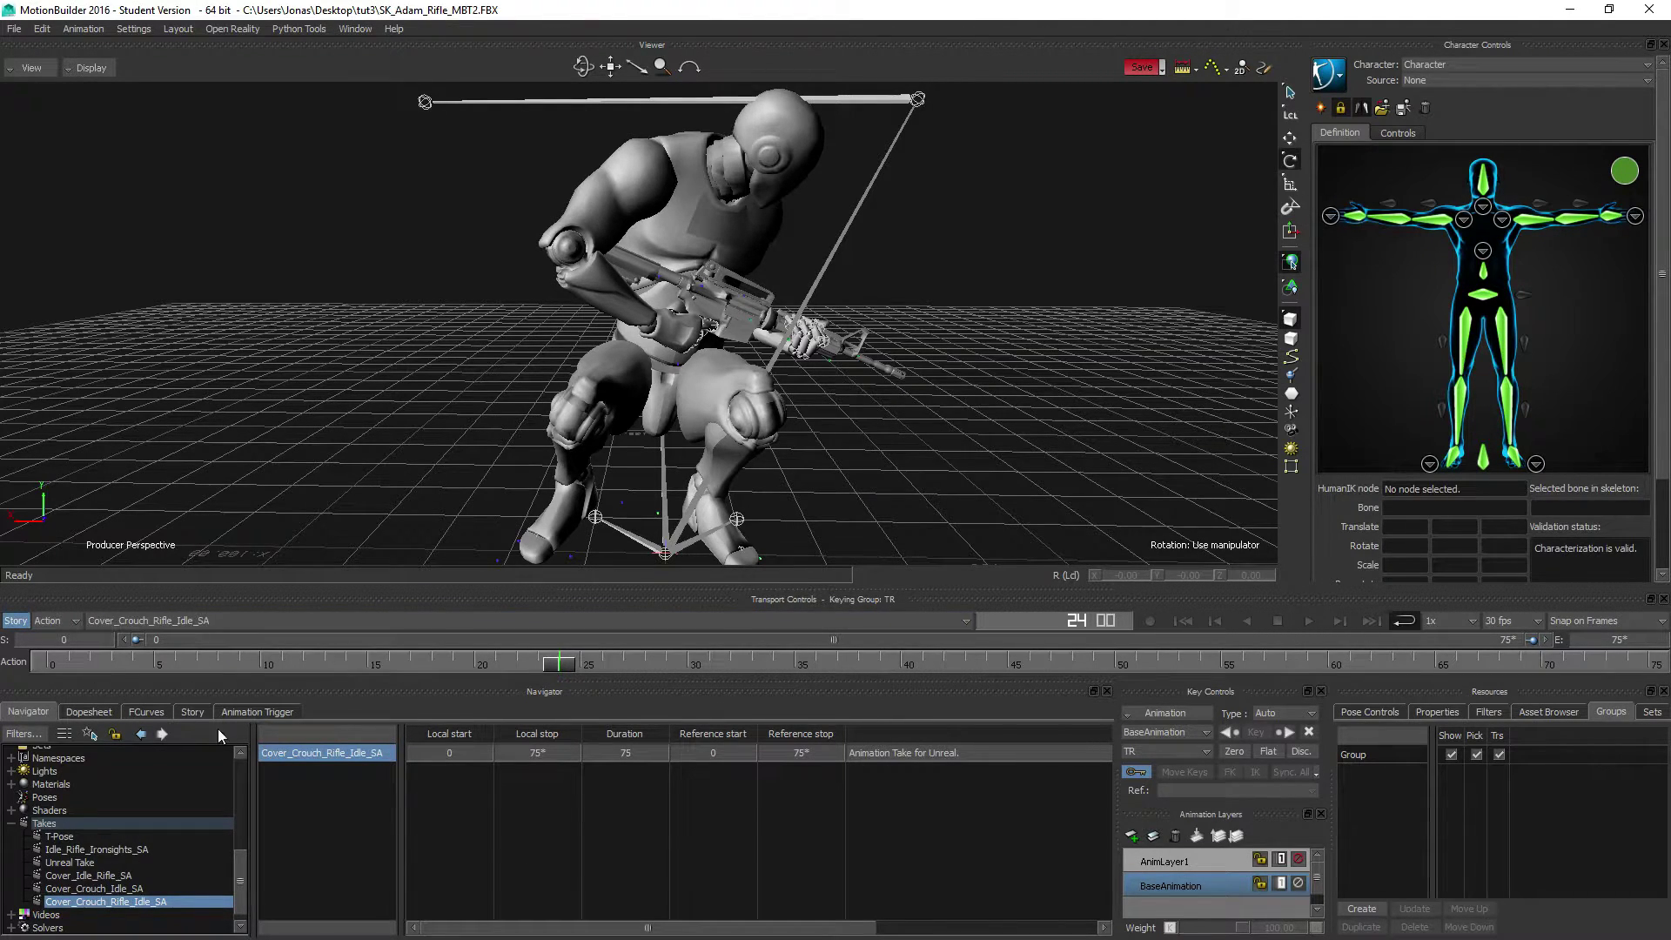
# - Plot the whole scene, including the Story character track, to the current take at 30 FPS with the Unroll rotation filter
pyautogui.click(192, 712)
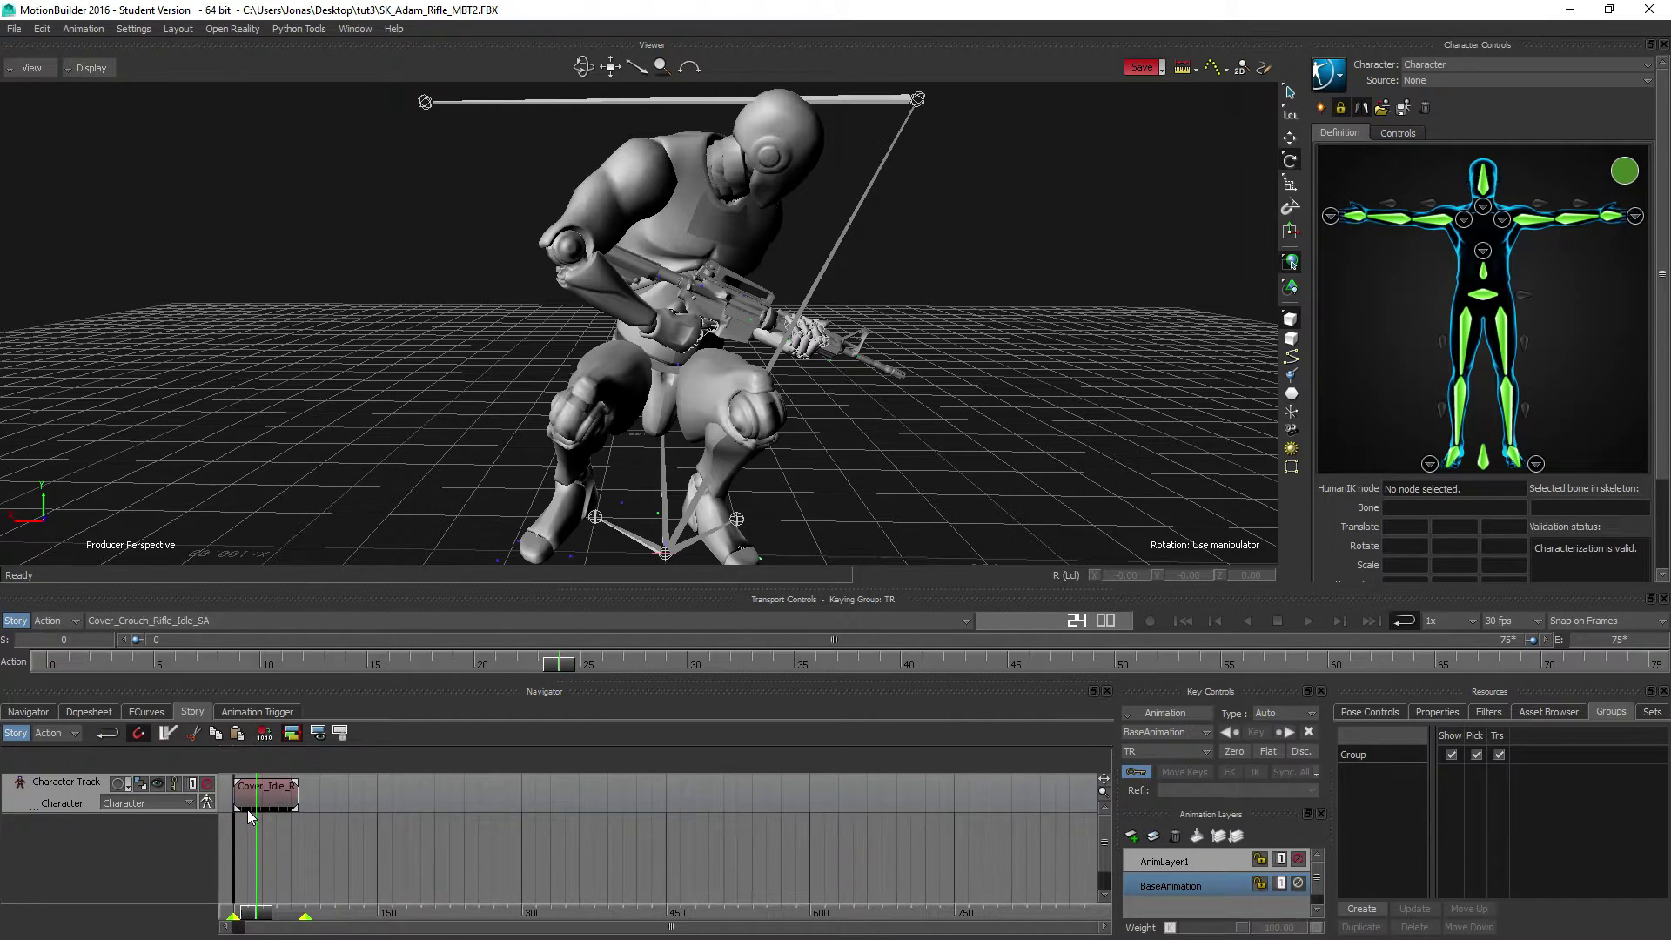
pyautogui.rightClick(316, 791)
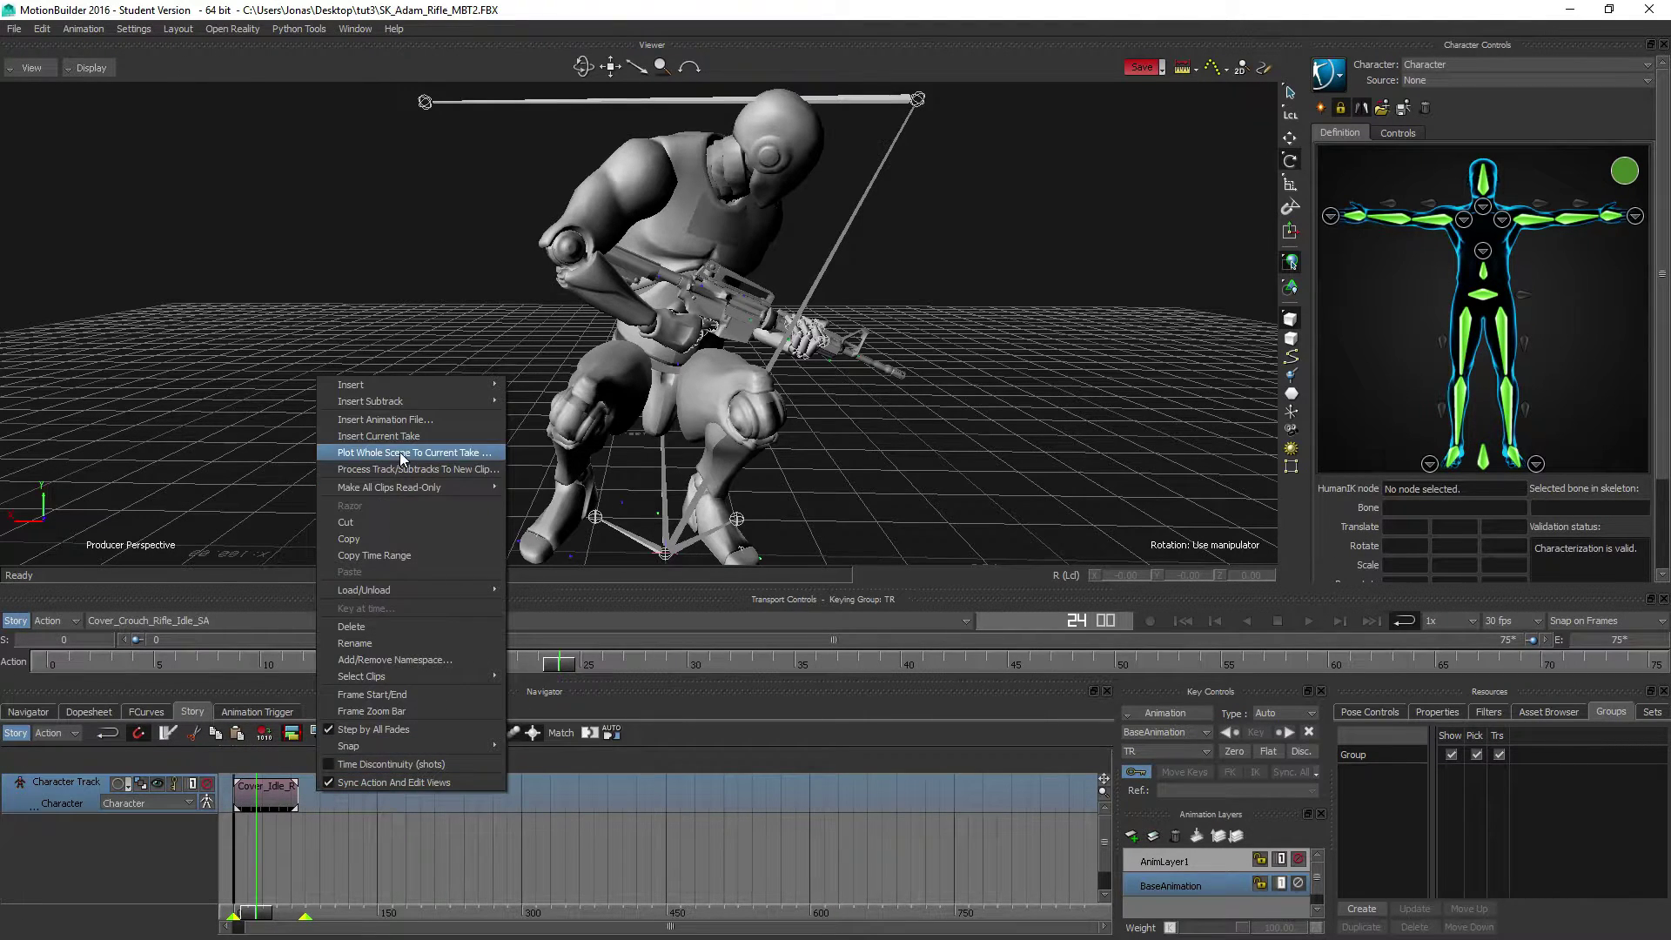
pyautogui.click(421, 452)
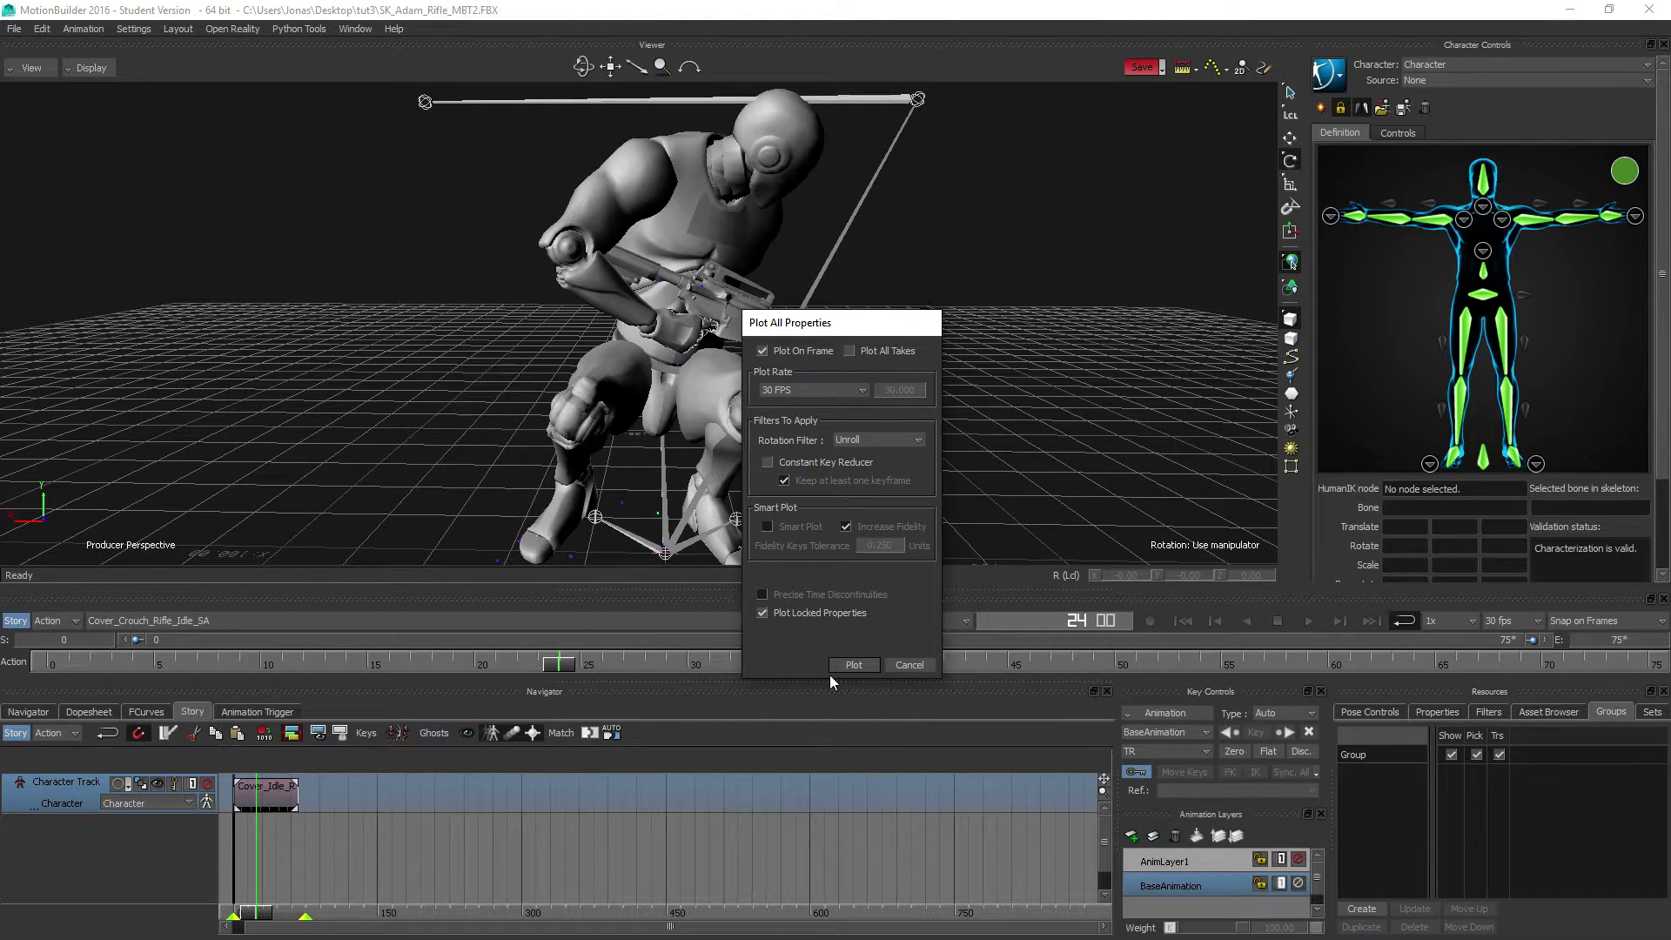
pyautogui.click(852, 665)
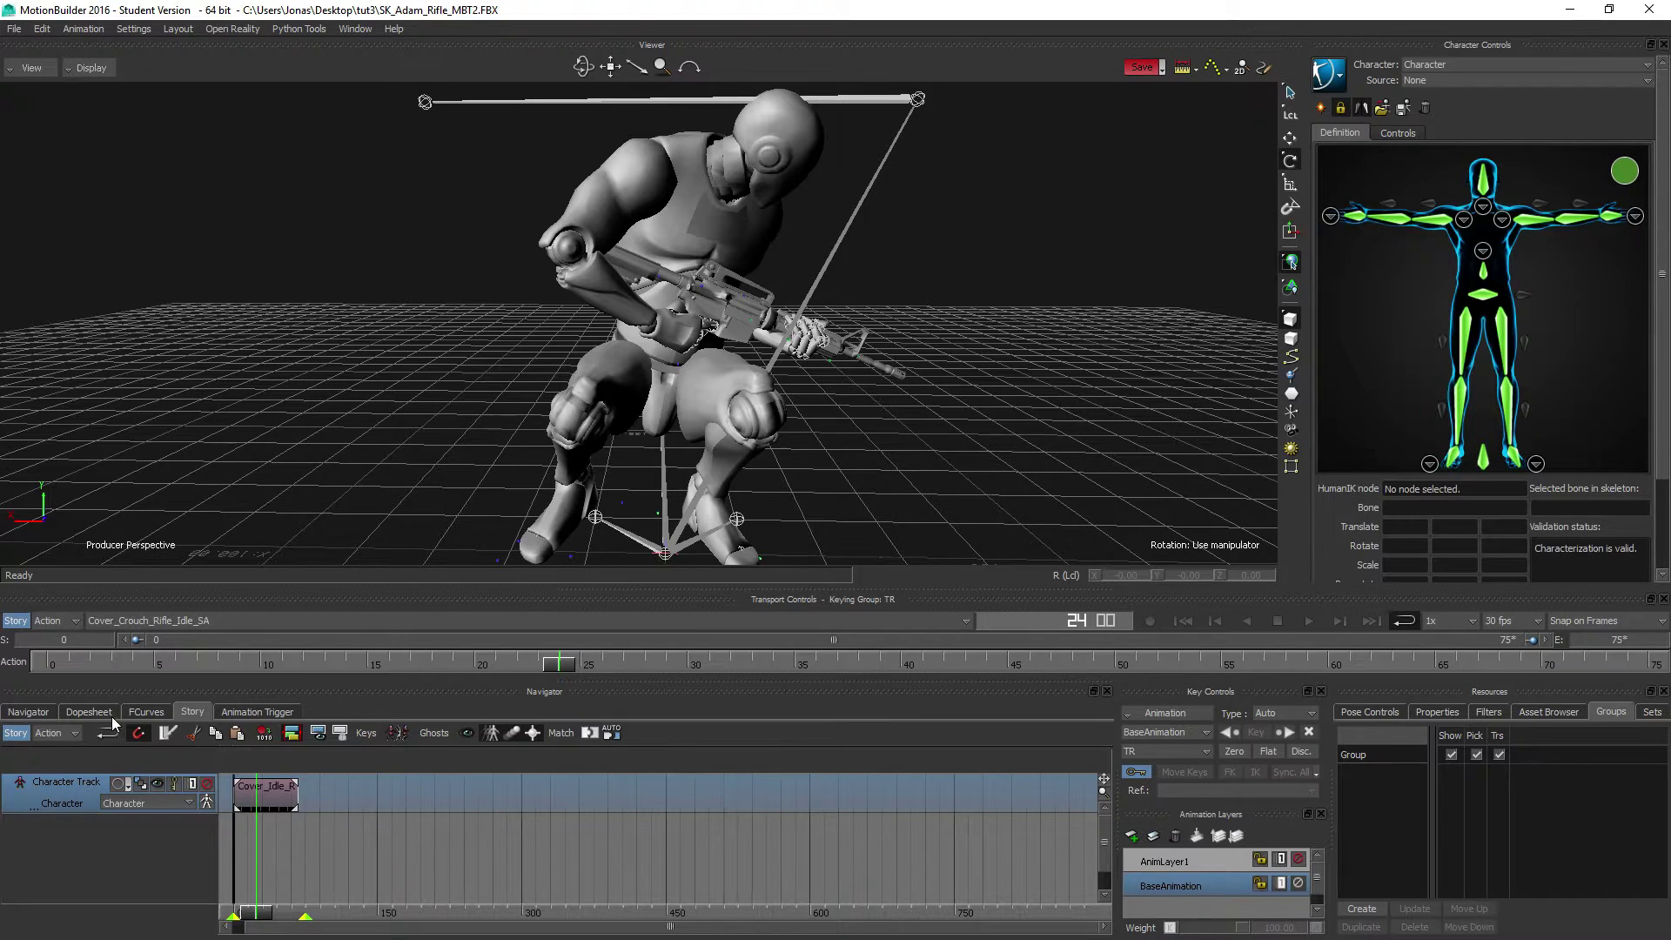
# - Turn off Story mode and play back the plotted take to check the rifle-holding pose
pyautogui.click(15, 733)
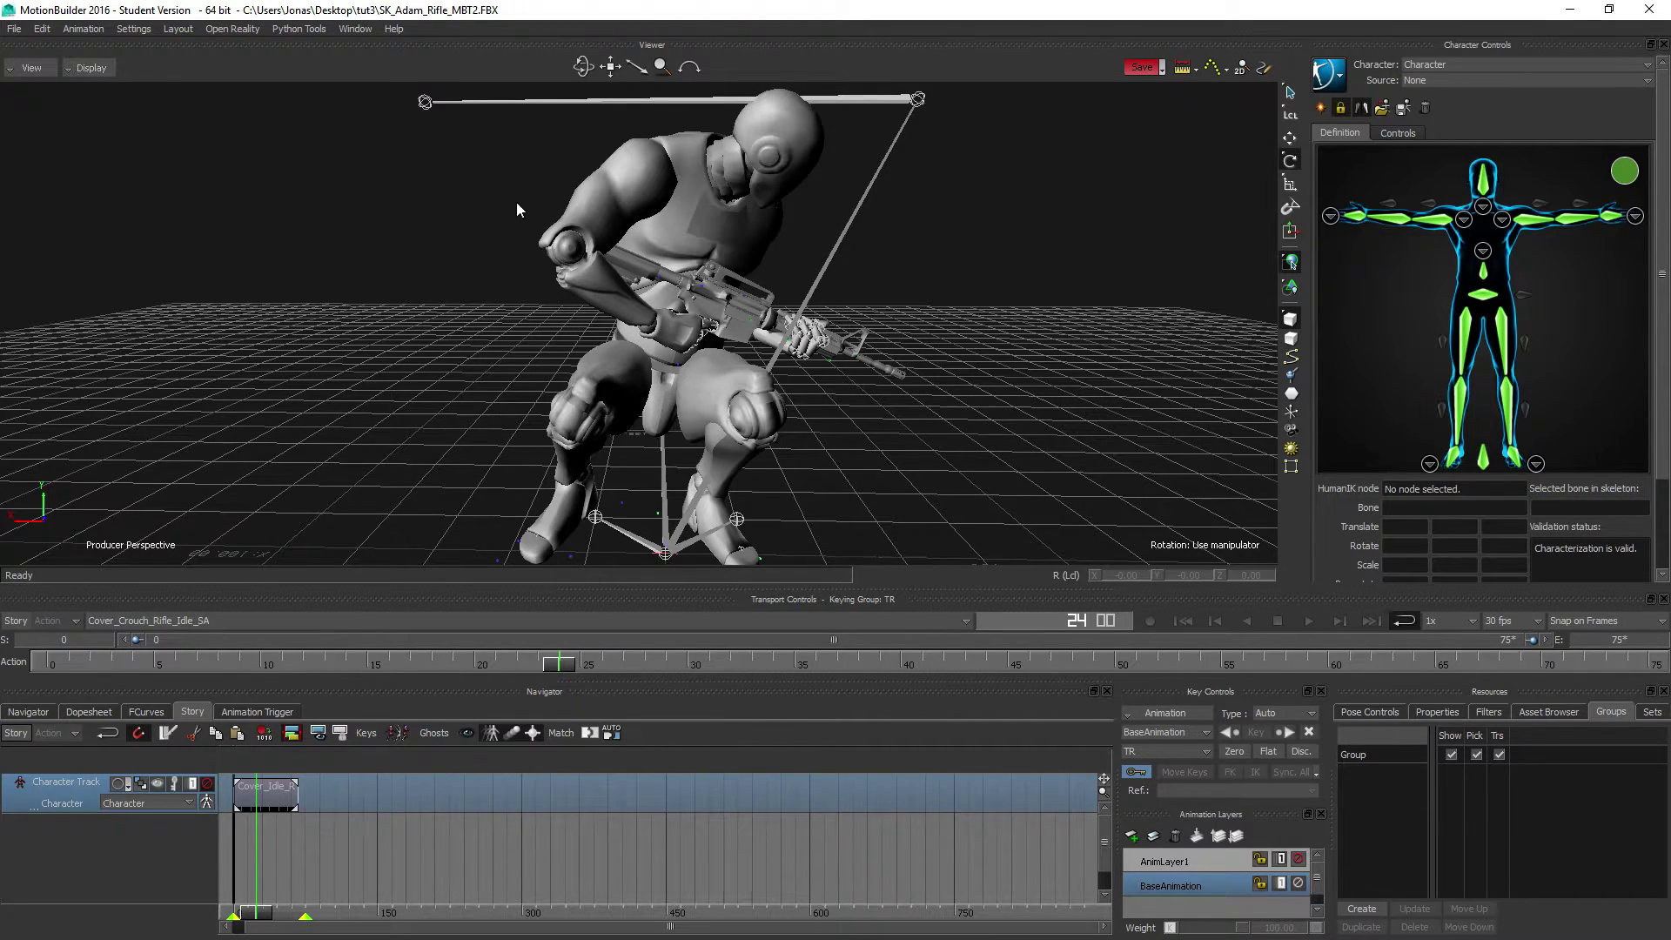
pyautogui.click(1338, 621)
pyautogui.click(1310, 620)
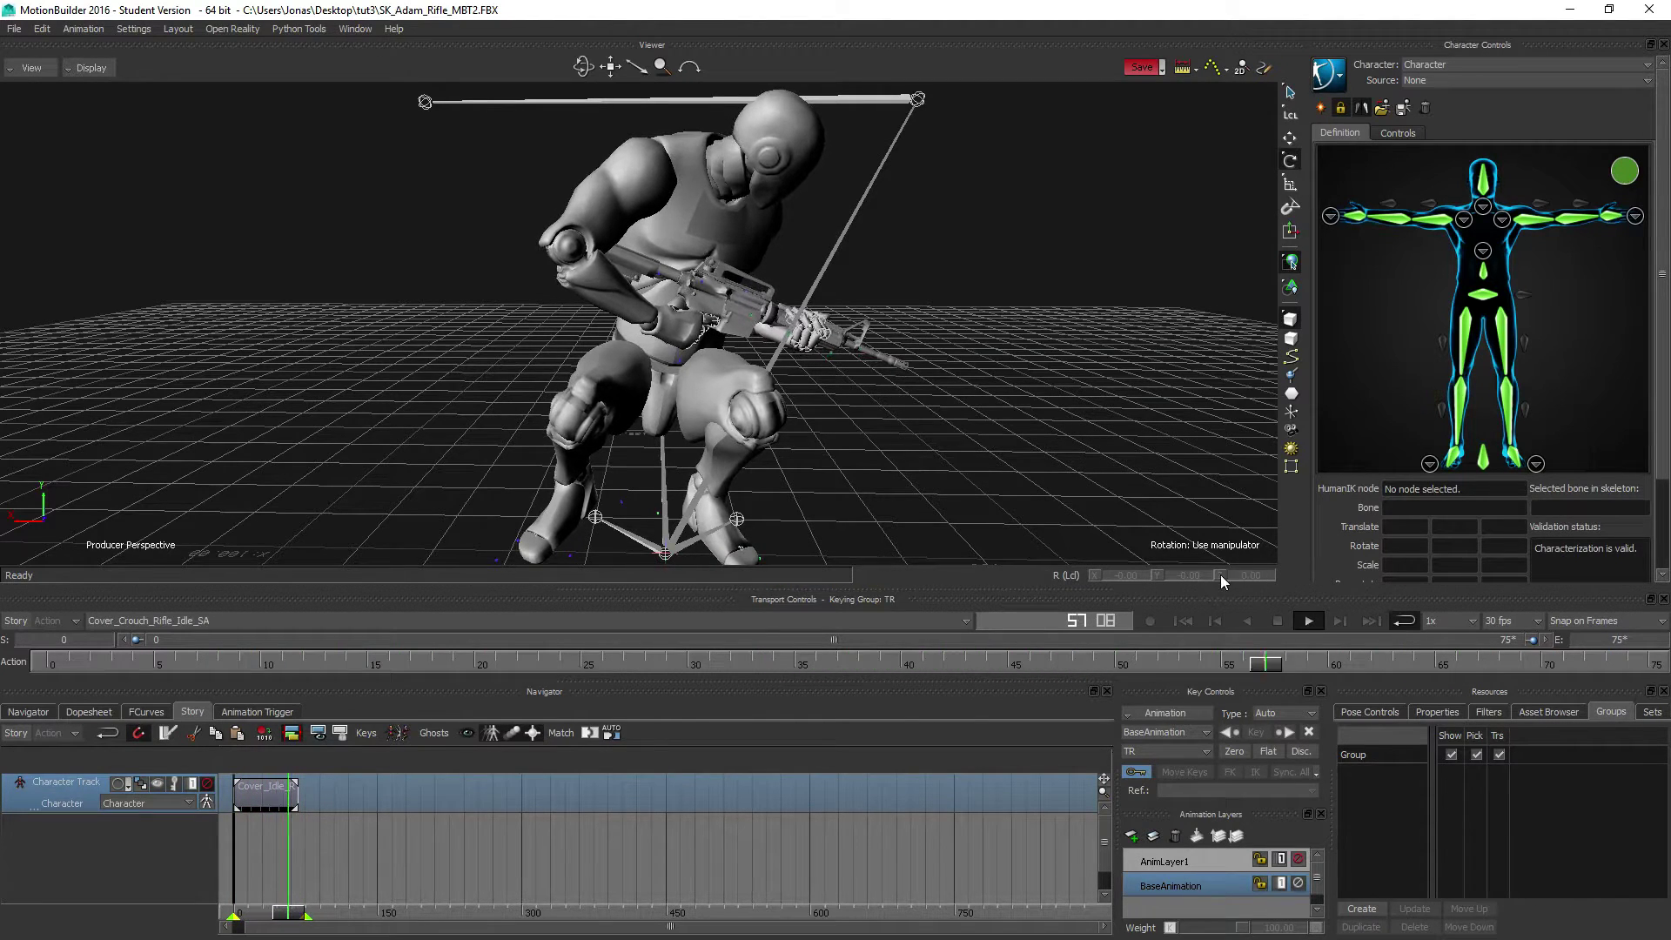
pyautogui.click(1279, 621)
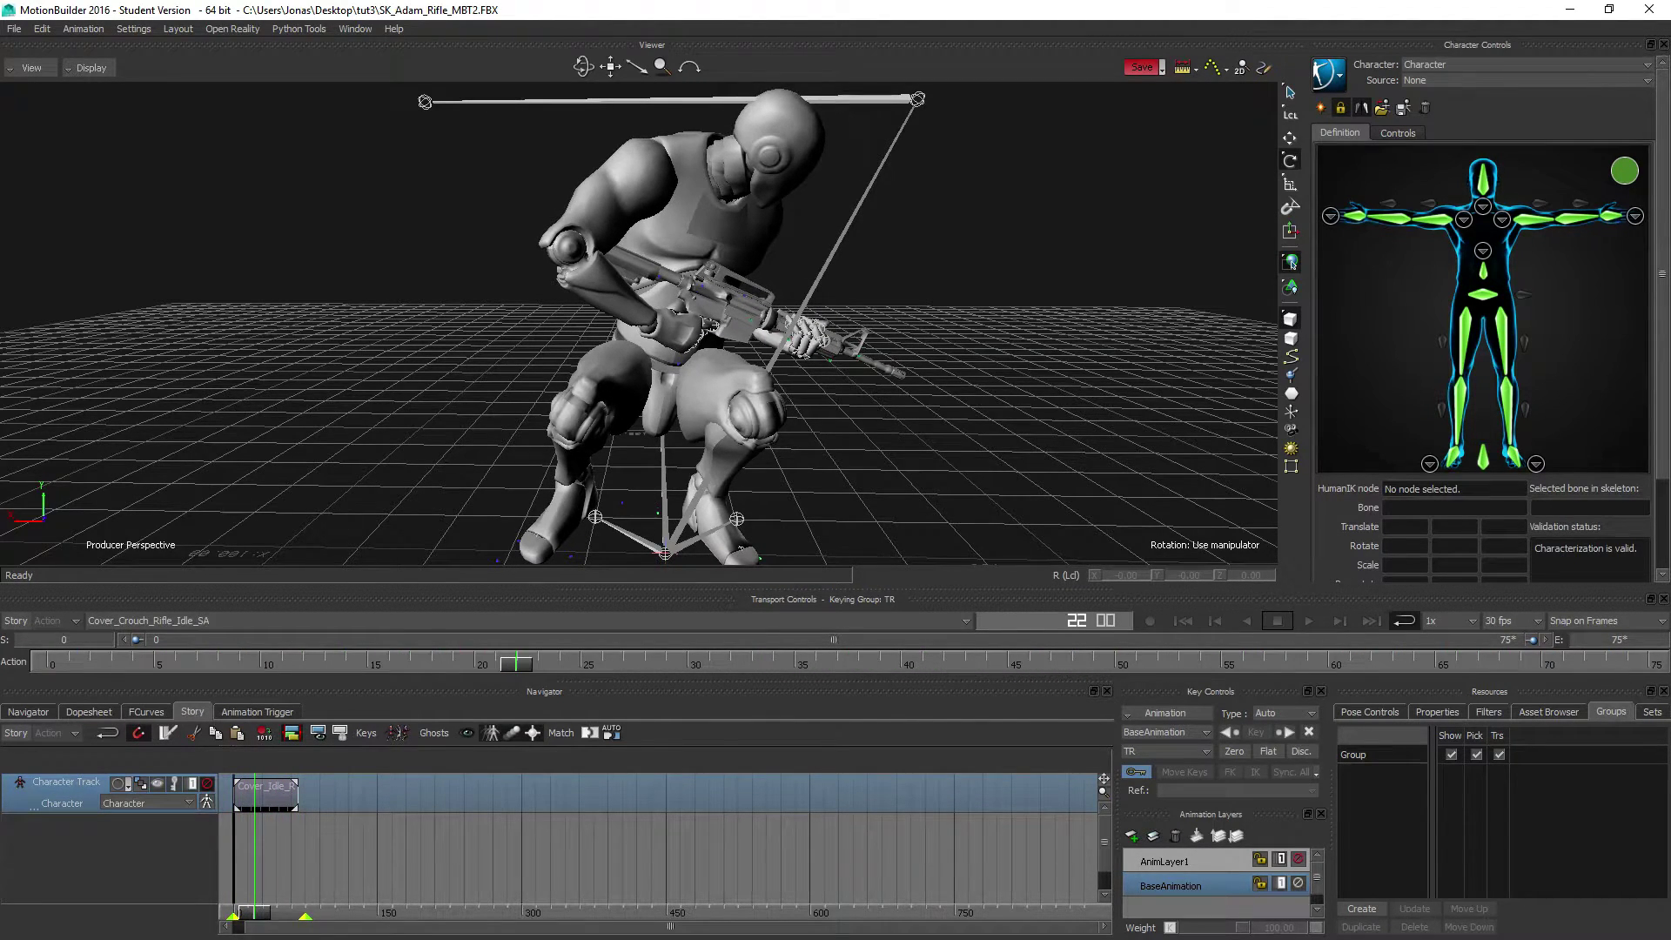
# - Start a motion file export to the tut3 folder as FBX binary, naming the file Cover_Crouch_Rifle_Idle_SA
pyautogui.click(14, 28)
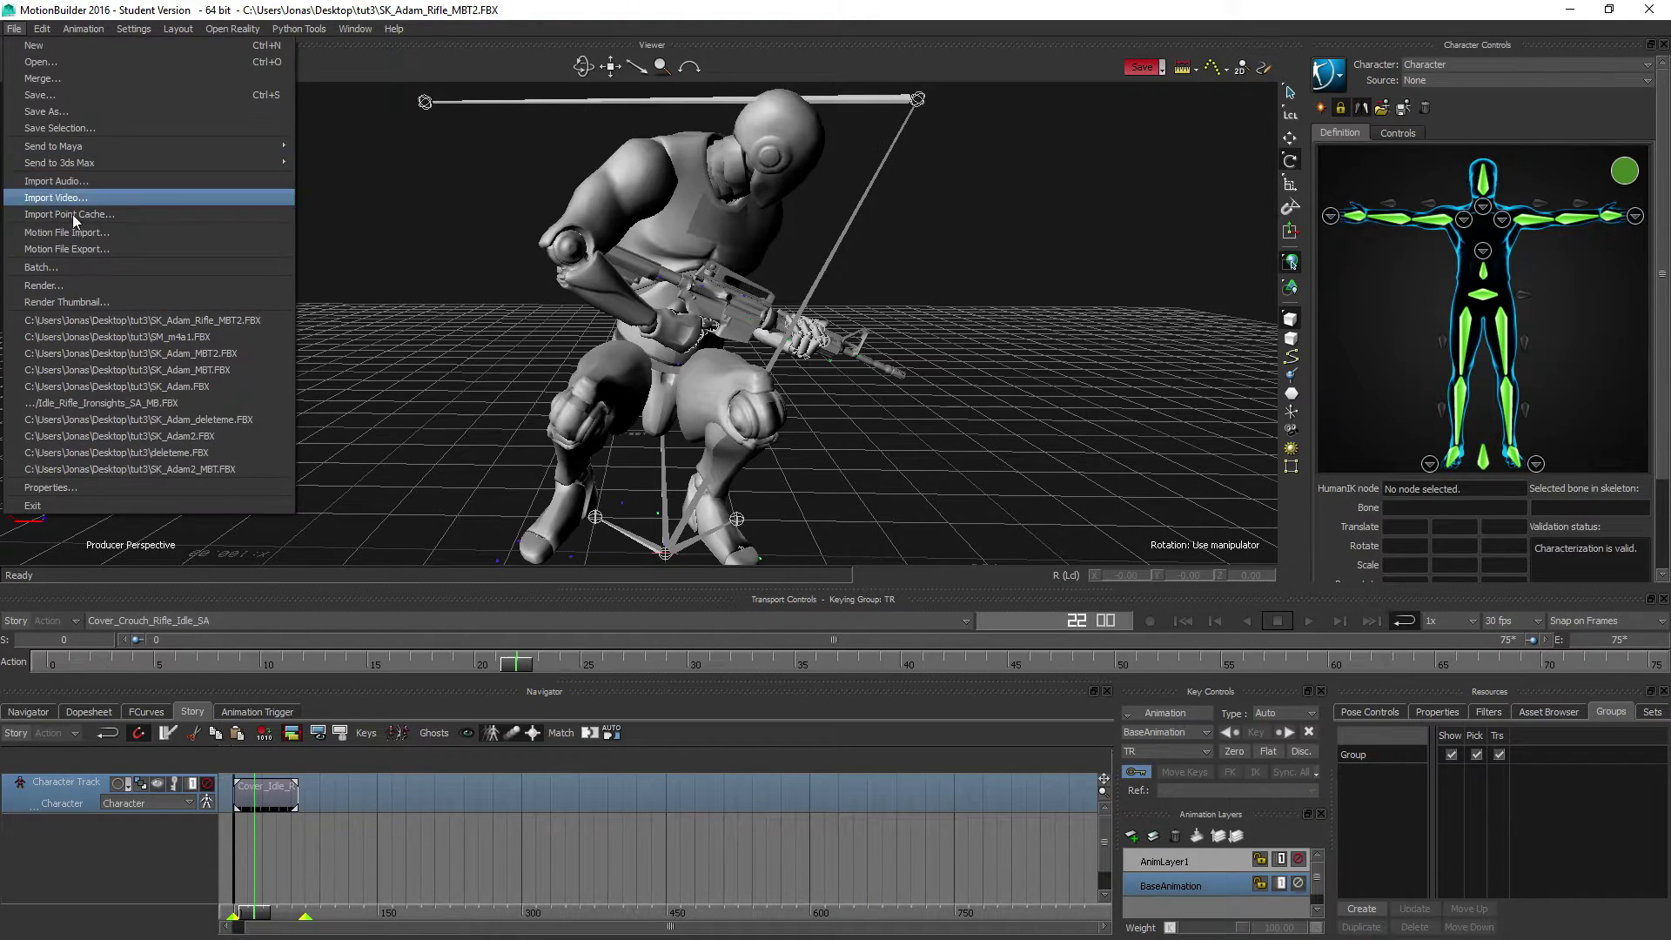
pyautogui.click(100, 251)
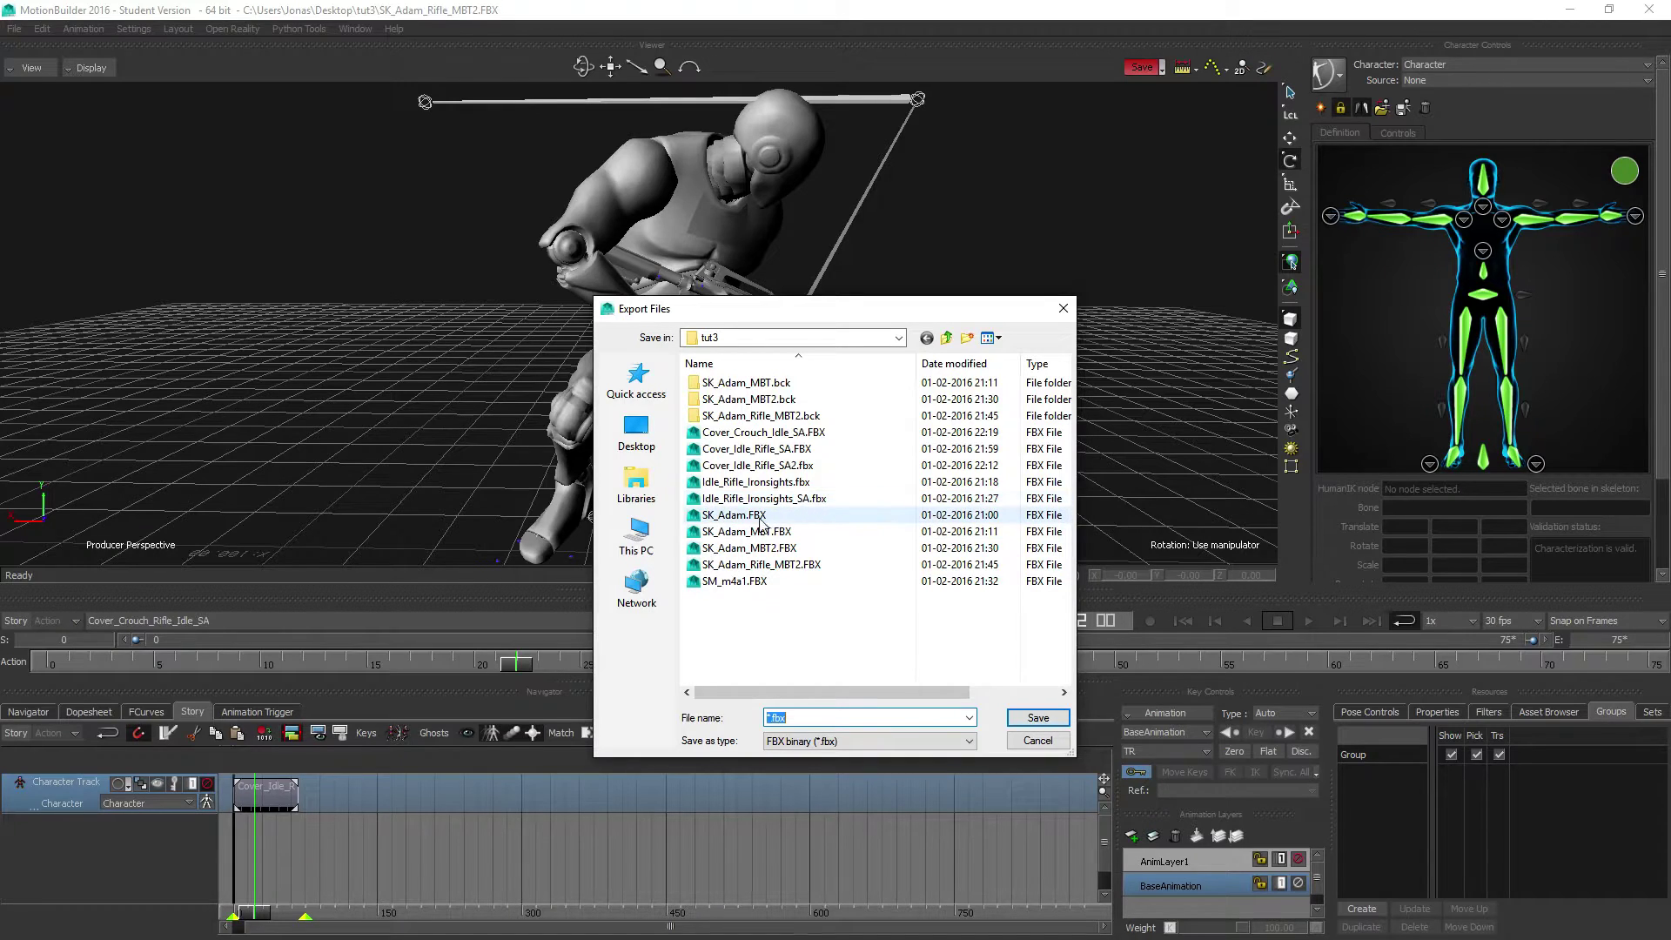
pyautogui.click(759, 433)
pyautogui.click(866, 717)
pyautogui.click(866, 717)
pyautogui.write('_Rifle_SA.FBX')
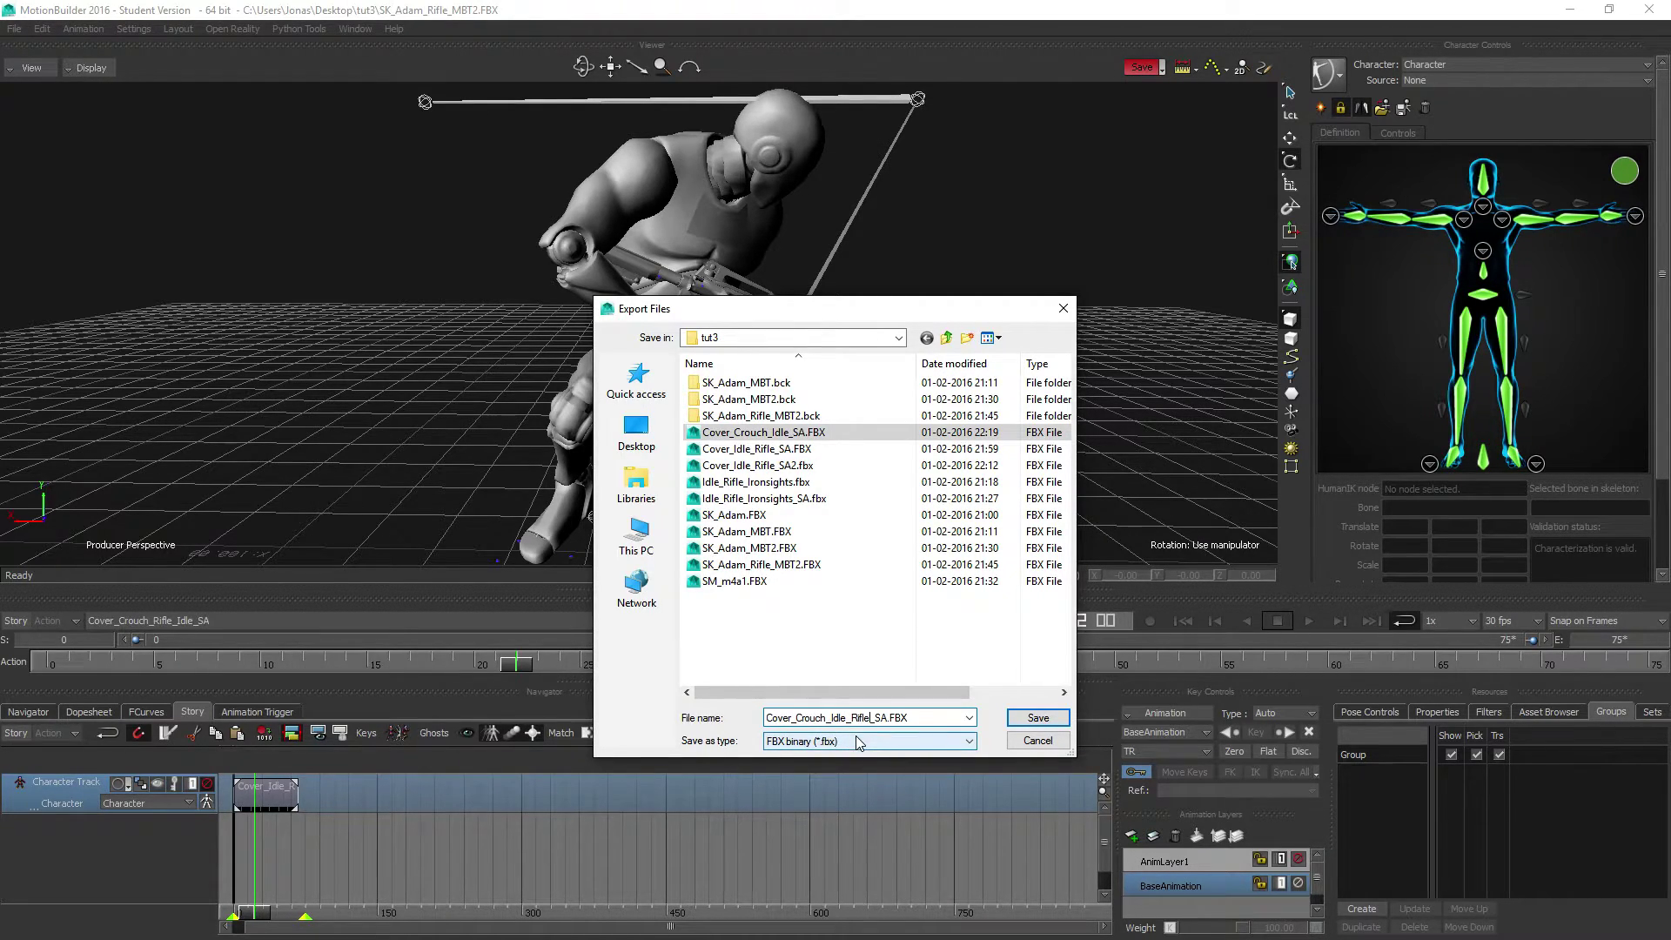
pyautogui.press('BackSpace')
pyautogui.press('BackSpace')
pyautogui.press('BackSpace')
pyautogui.press('BackSpace')
pyautogui.press('BackSpace')
pyautogui.press('BackSpace')
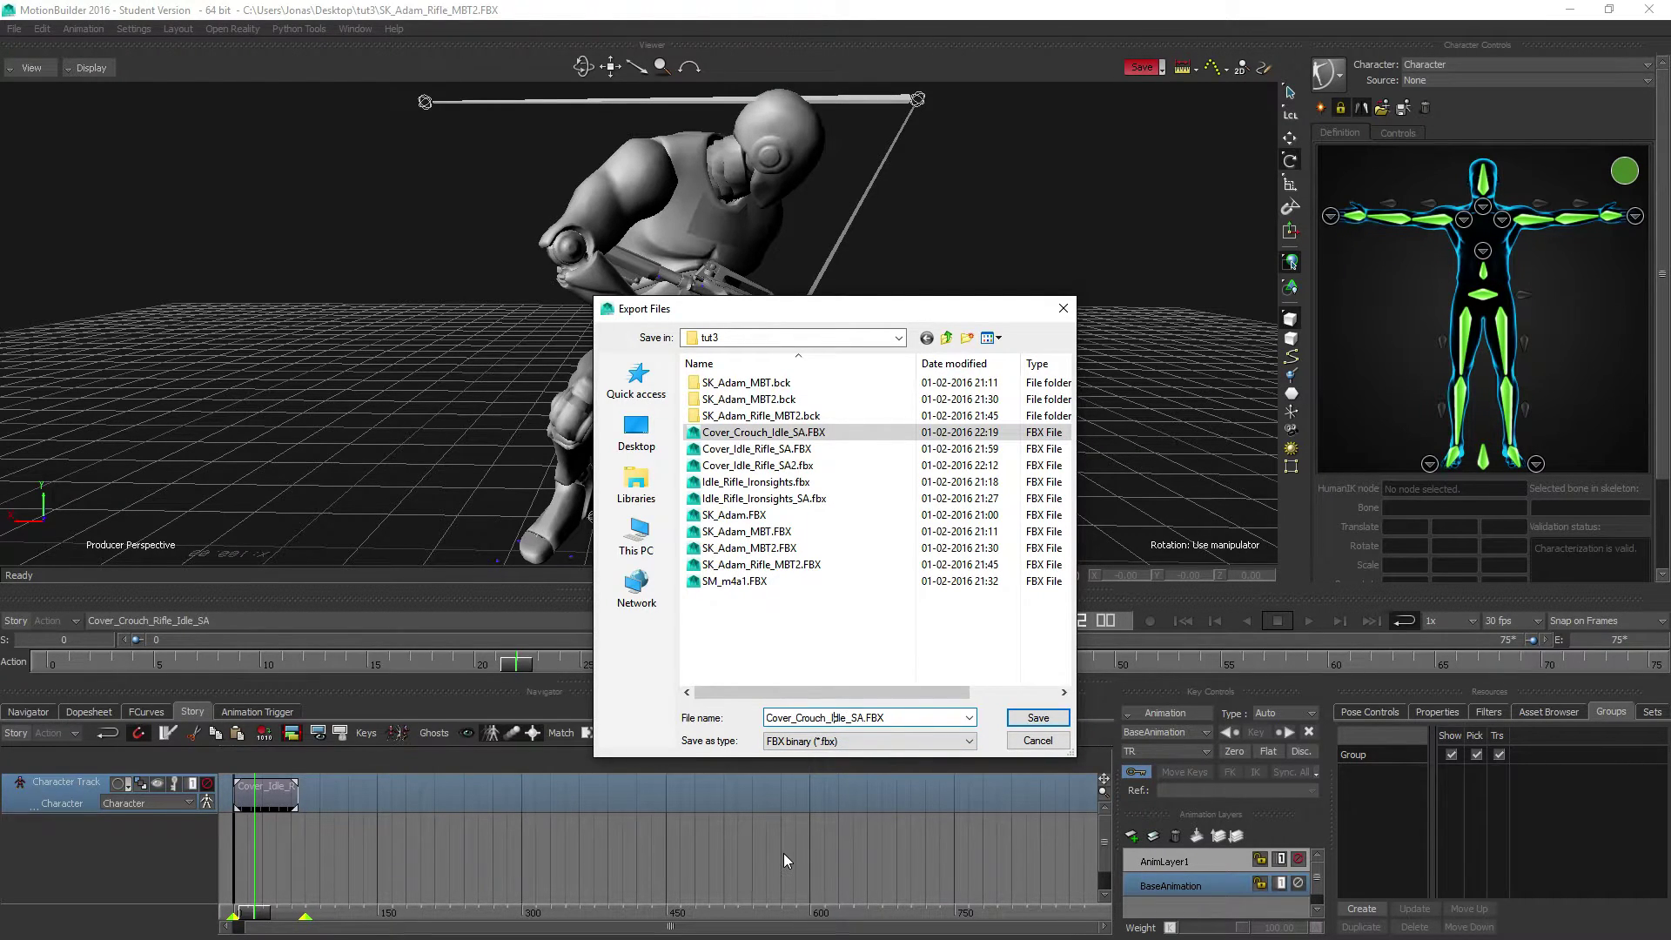
pyautogui.write('Rifle_')
pyautogui.click(1035, 719)
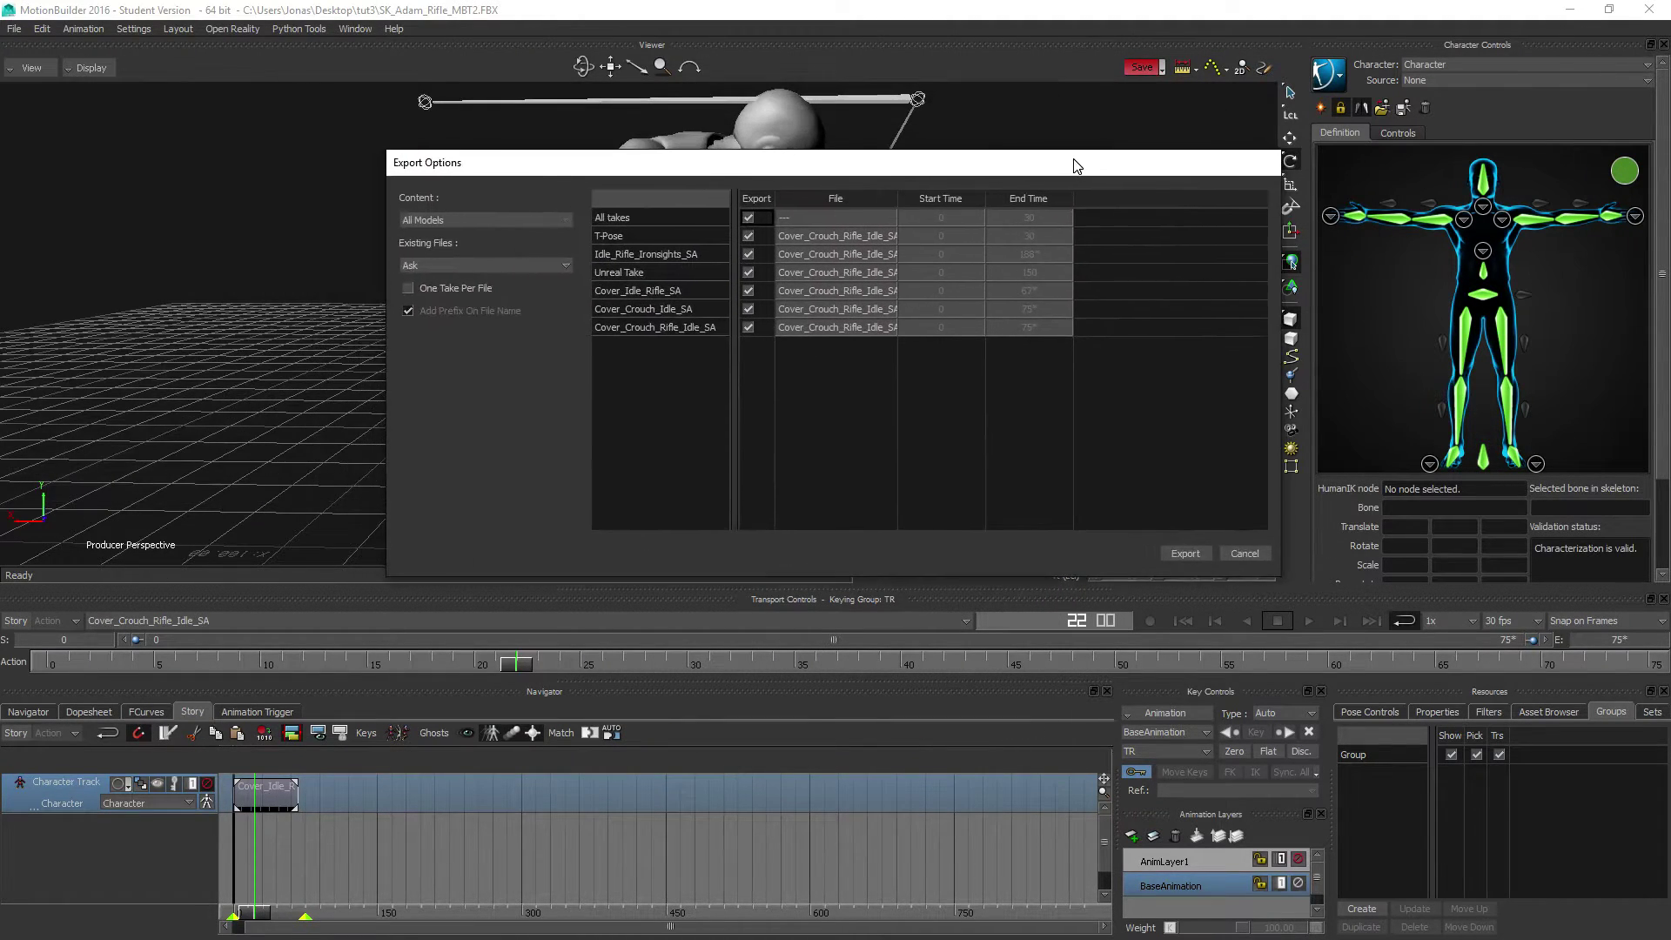
# - Exclude all takes except Cover_Crouch_Rifle_Idle_SA and export the file
pyautogui.click(748, 218)
pyautogui.click(749, 327)
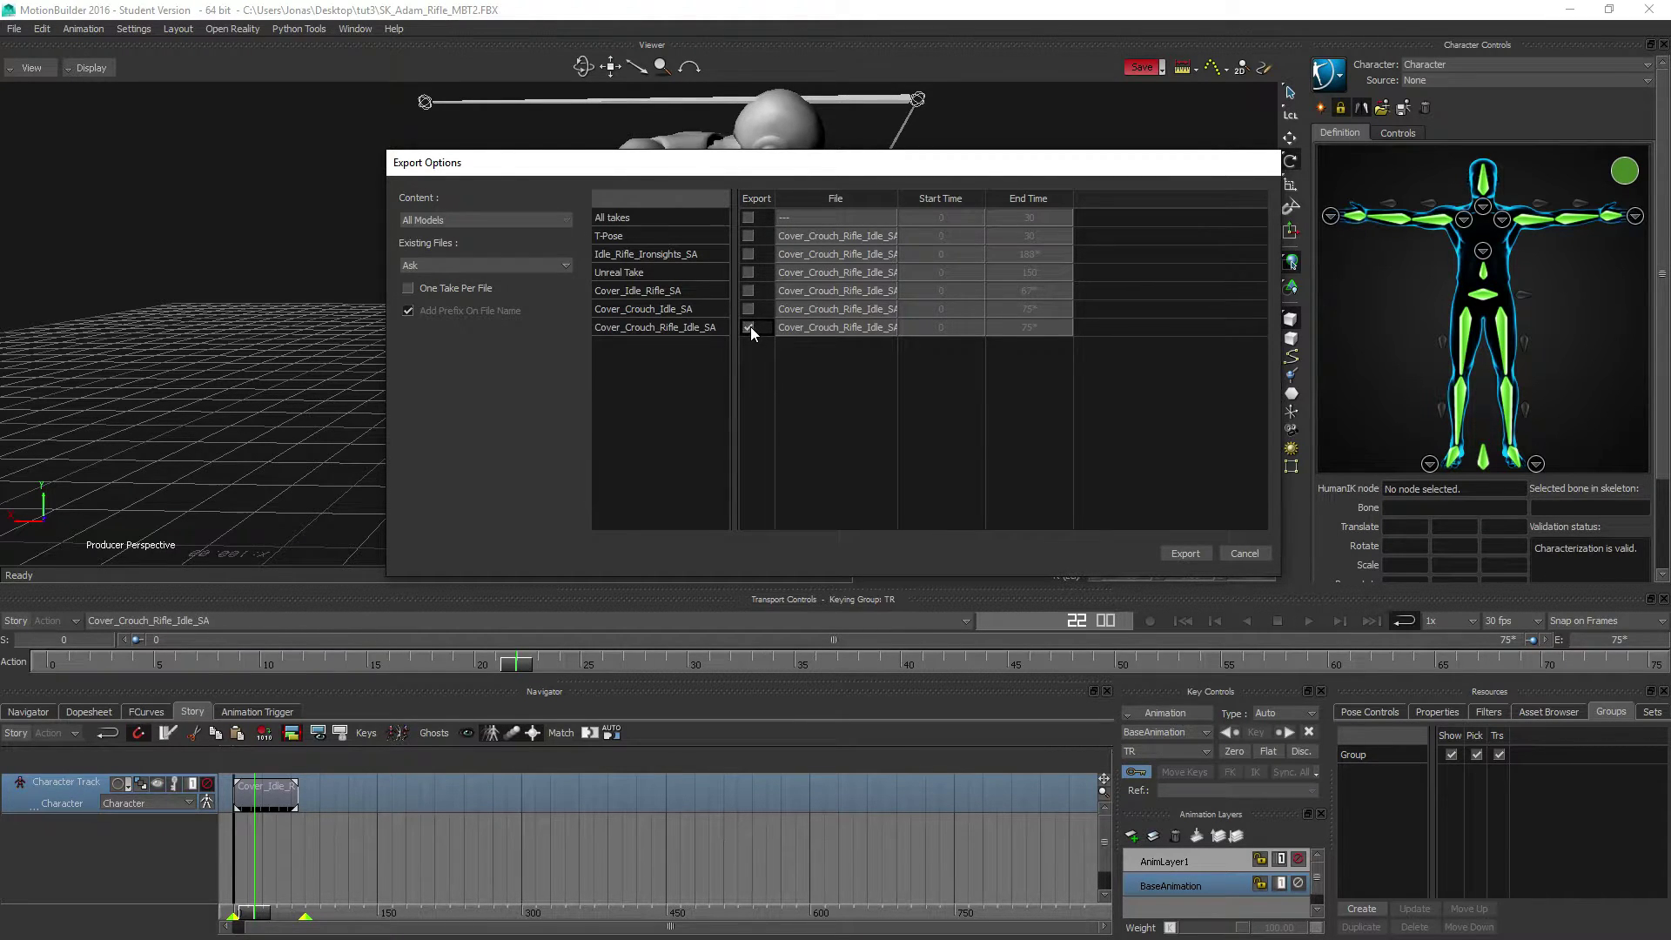
pyautogui.click(1170, 554)
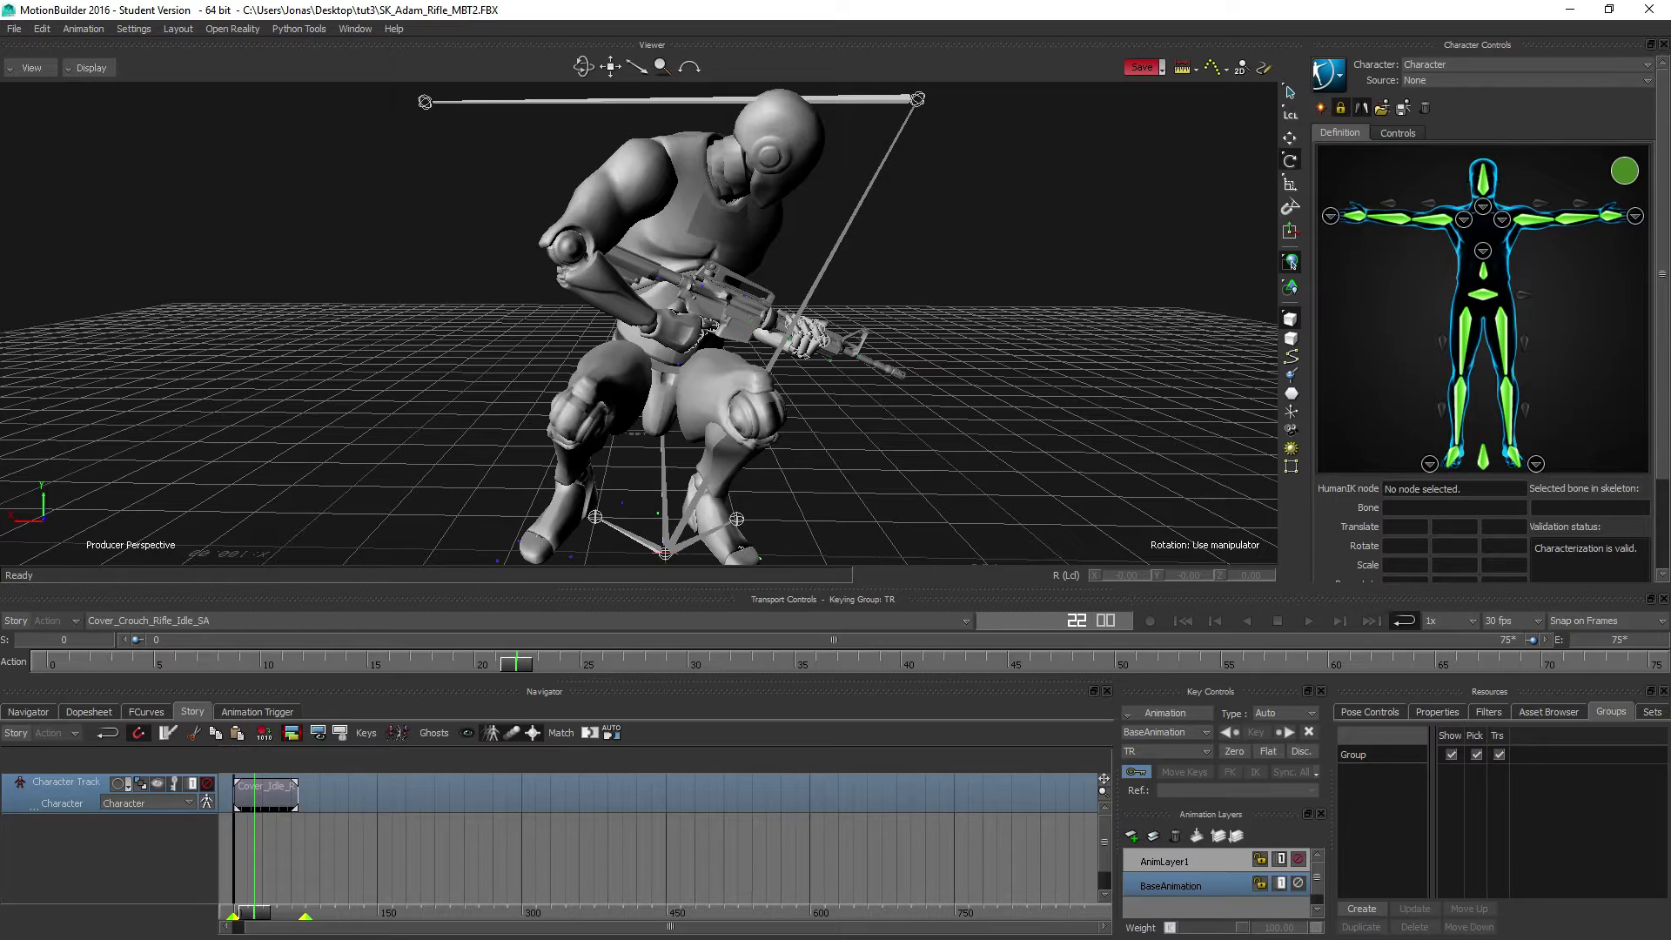
# - Switch to Unreal Editor and import Cover_Crouch_Rifle_Idle_SA.fbx into the Debug folder using SK_Adam_Skeleton
pyautogui.hotkey('alt', 'Tab')
pyautogui.click(210, 425)
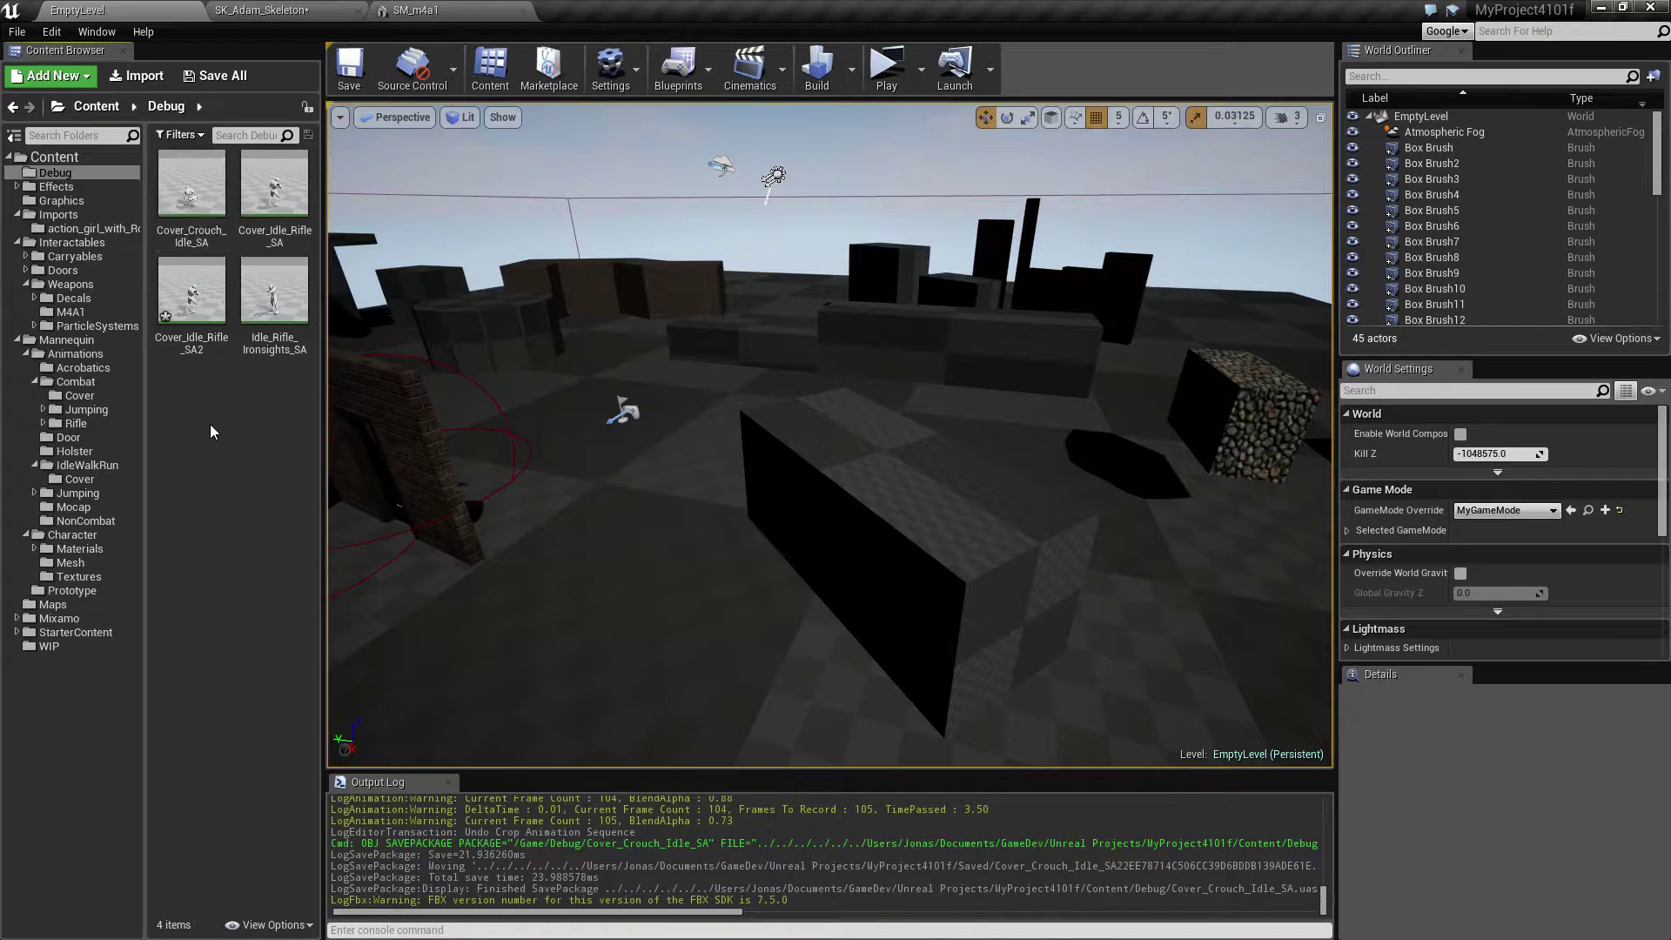
pyautogui.click(139, 77)
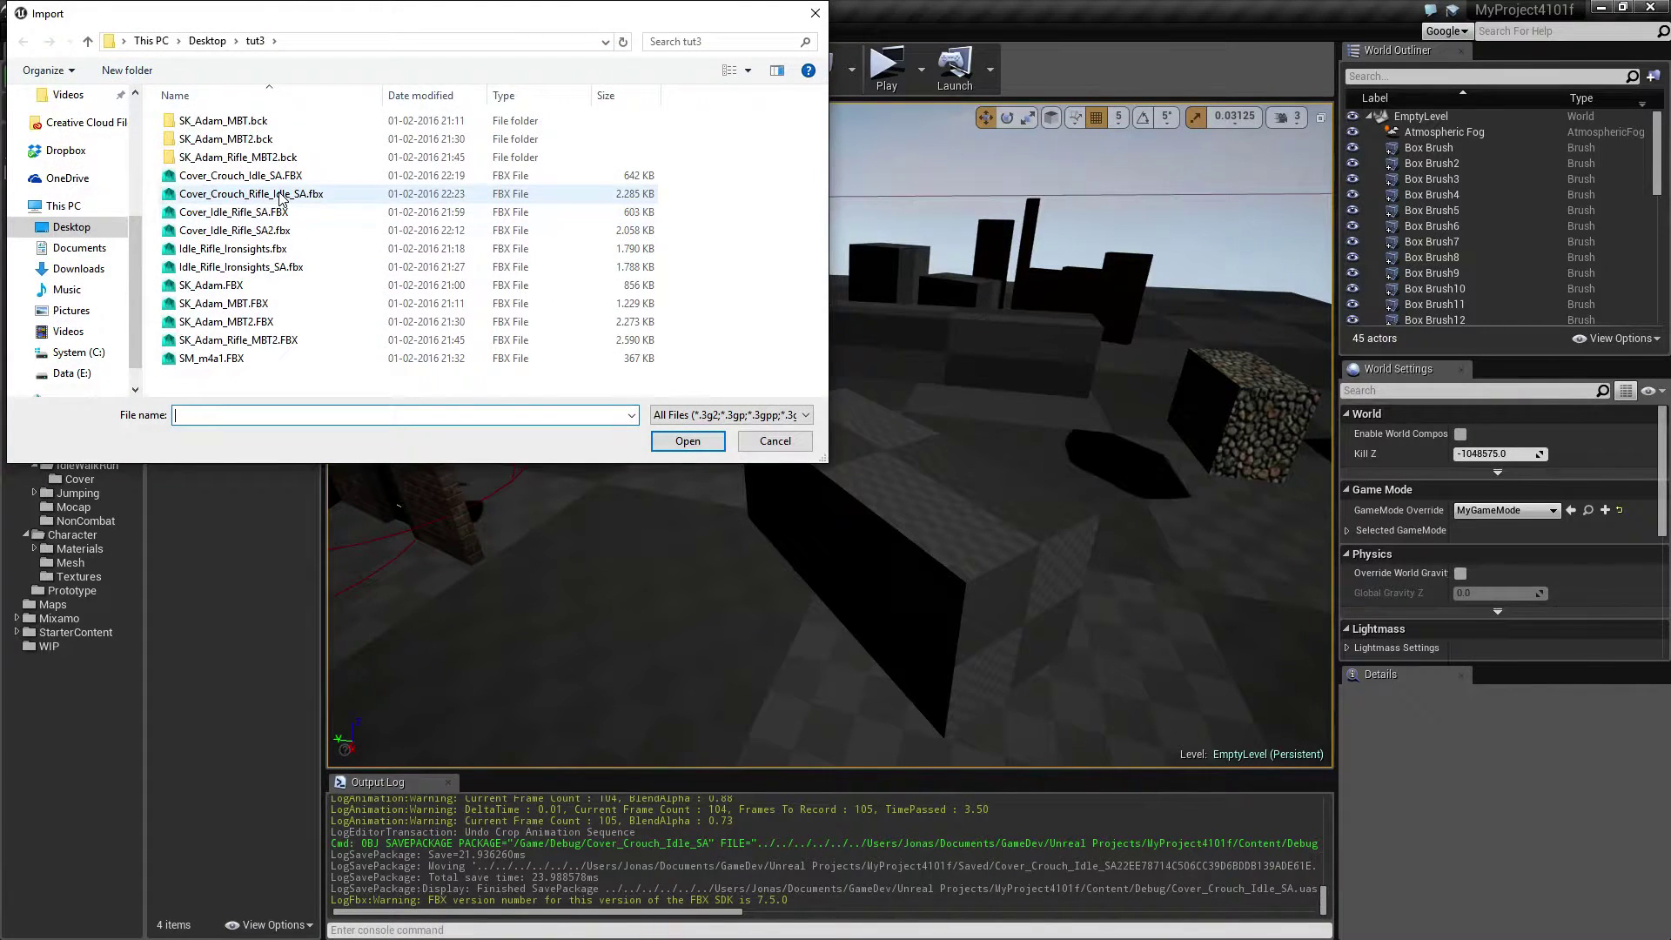
pyautogui.doubleClick(252, 195)
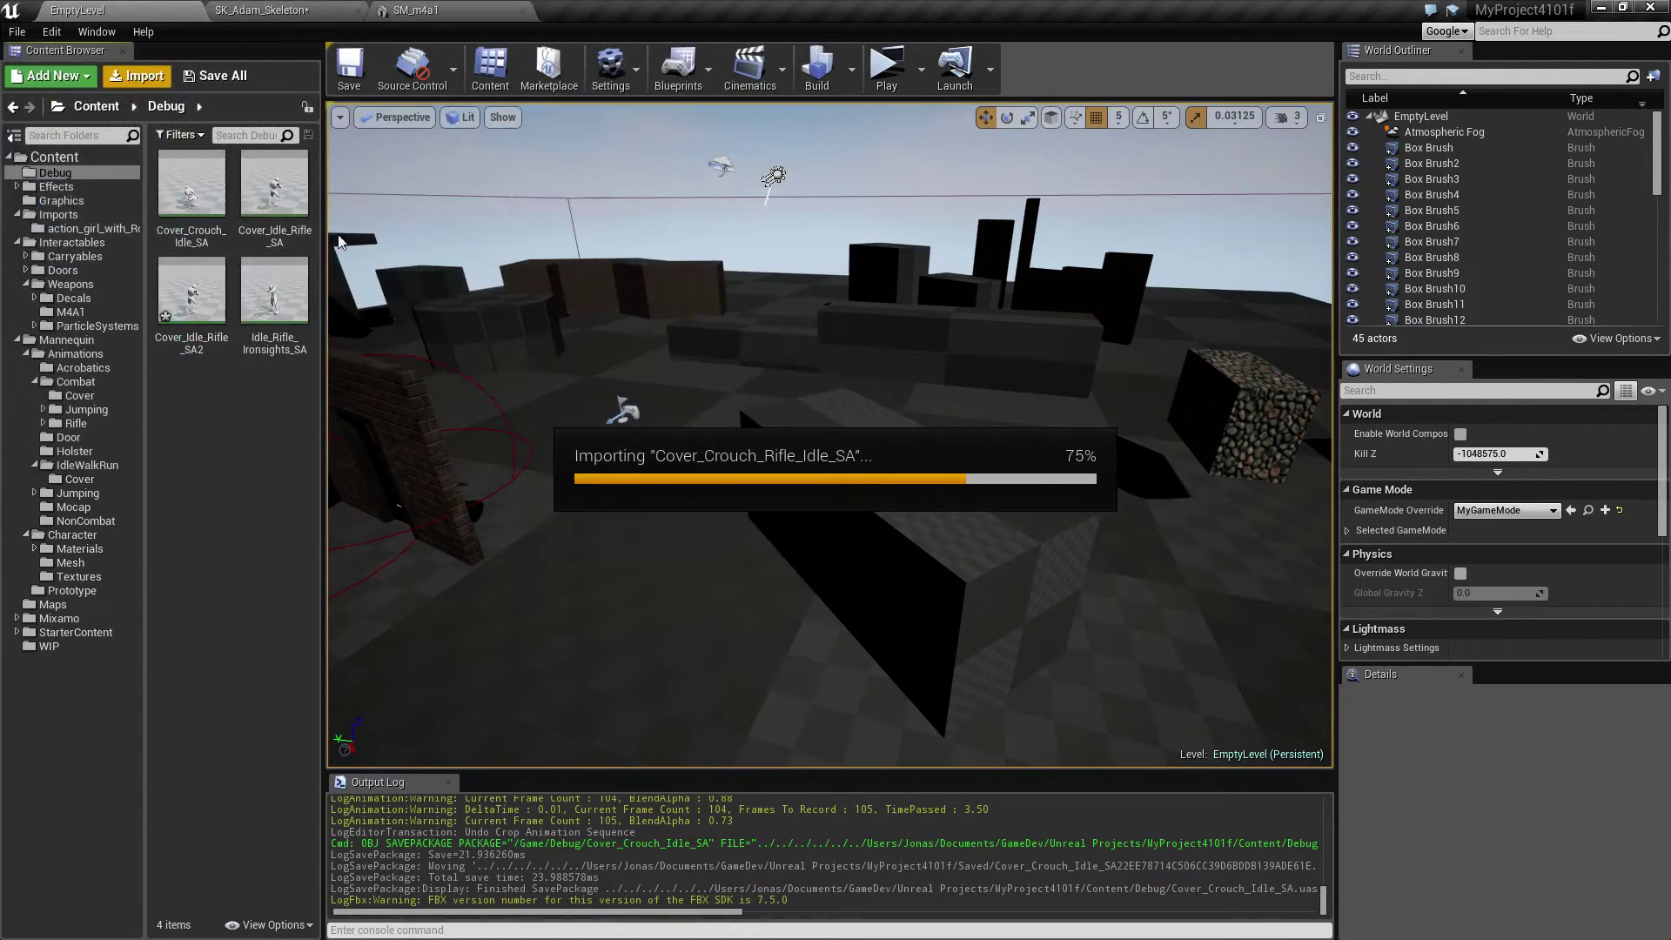
pyautogui.click(857, 478)
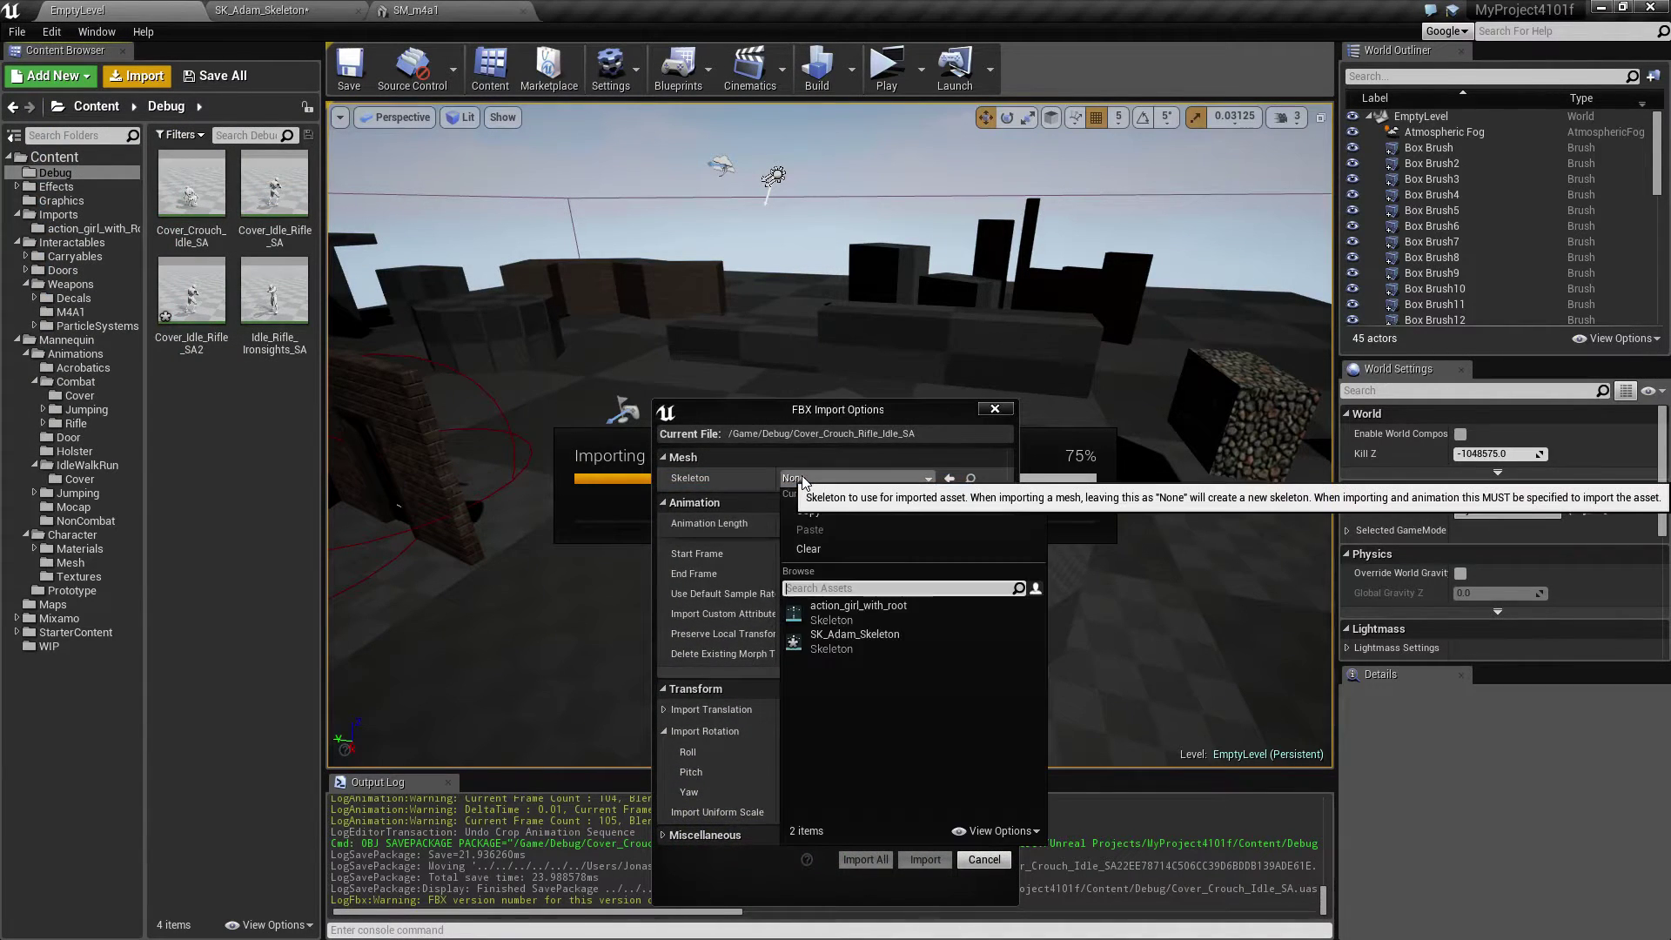
pyautogui.click(850, 638)
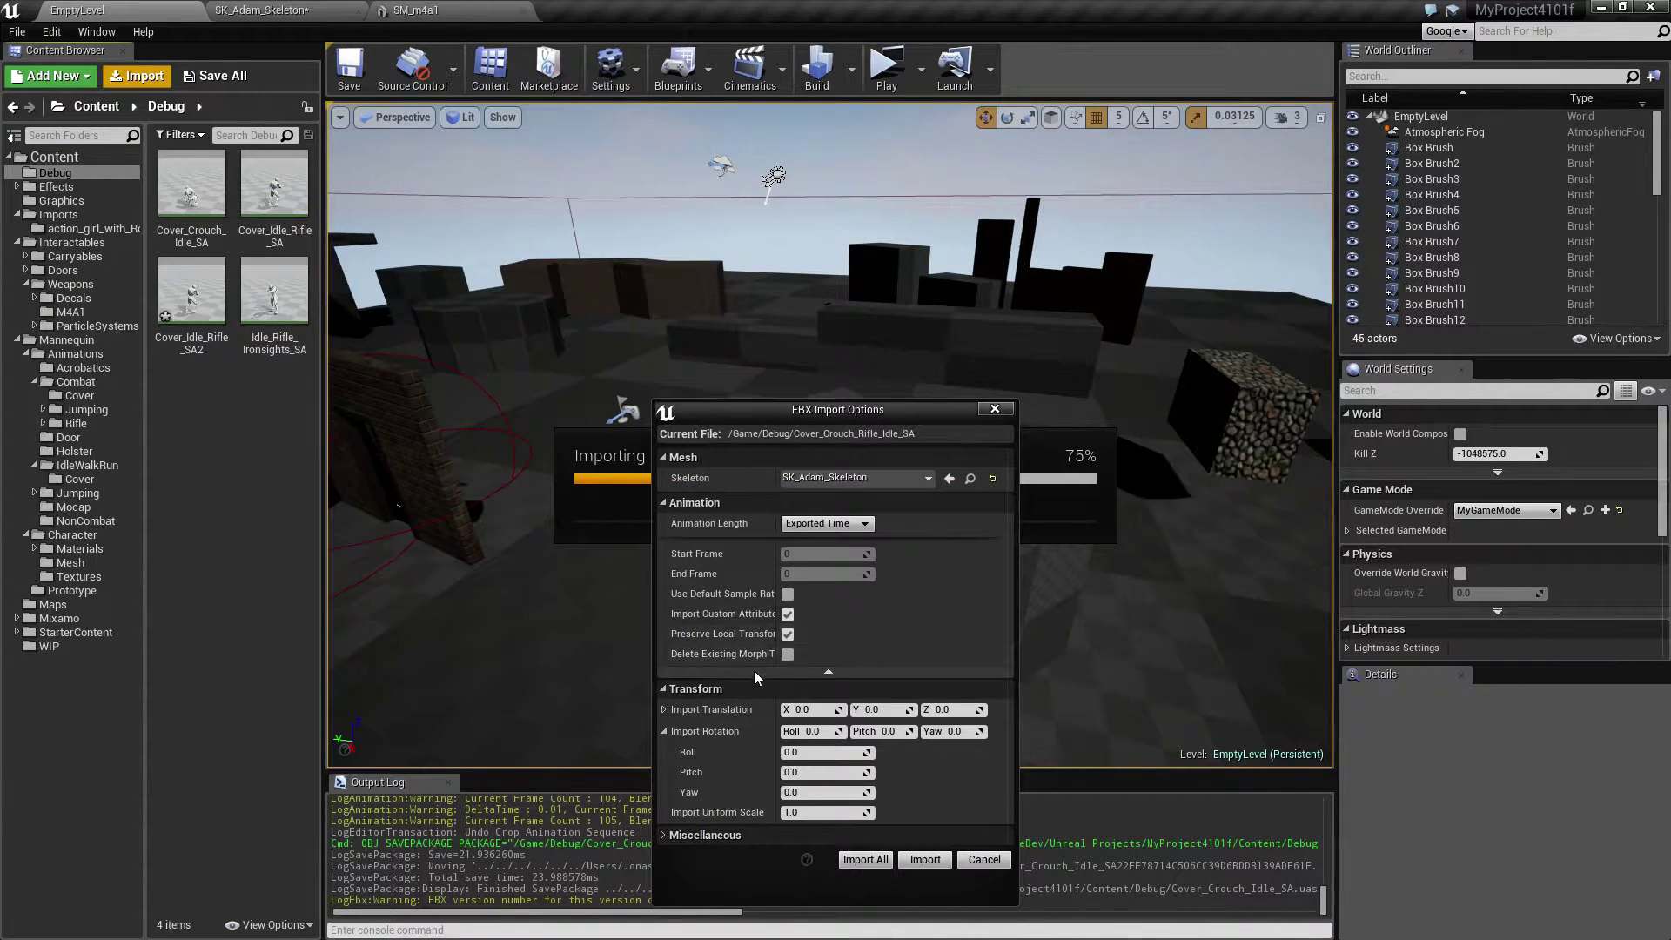
pyautogui.click(925, 859)
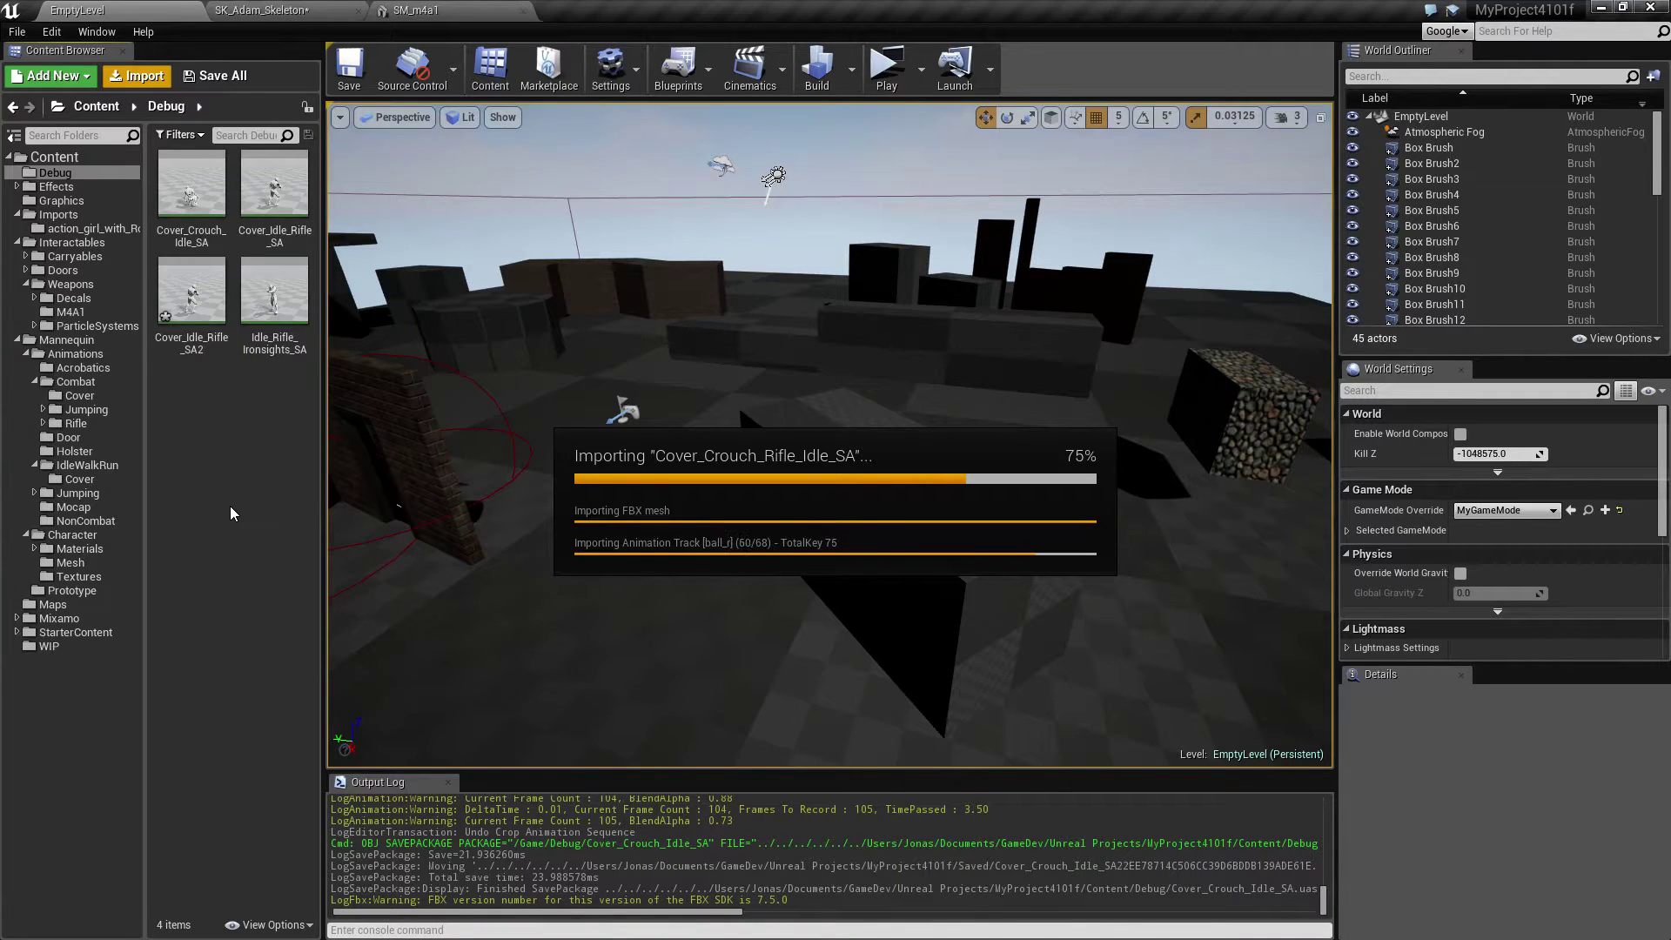
# - Open the imported Cover_Crouch_Rifle_Idle_SA animation and examine how the character holds the rifle in the preview
pyautogui.doubleClick(260, 207)
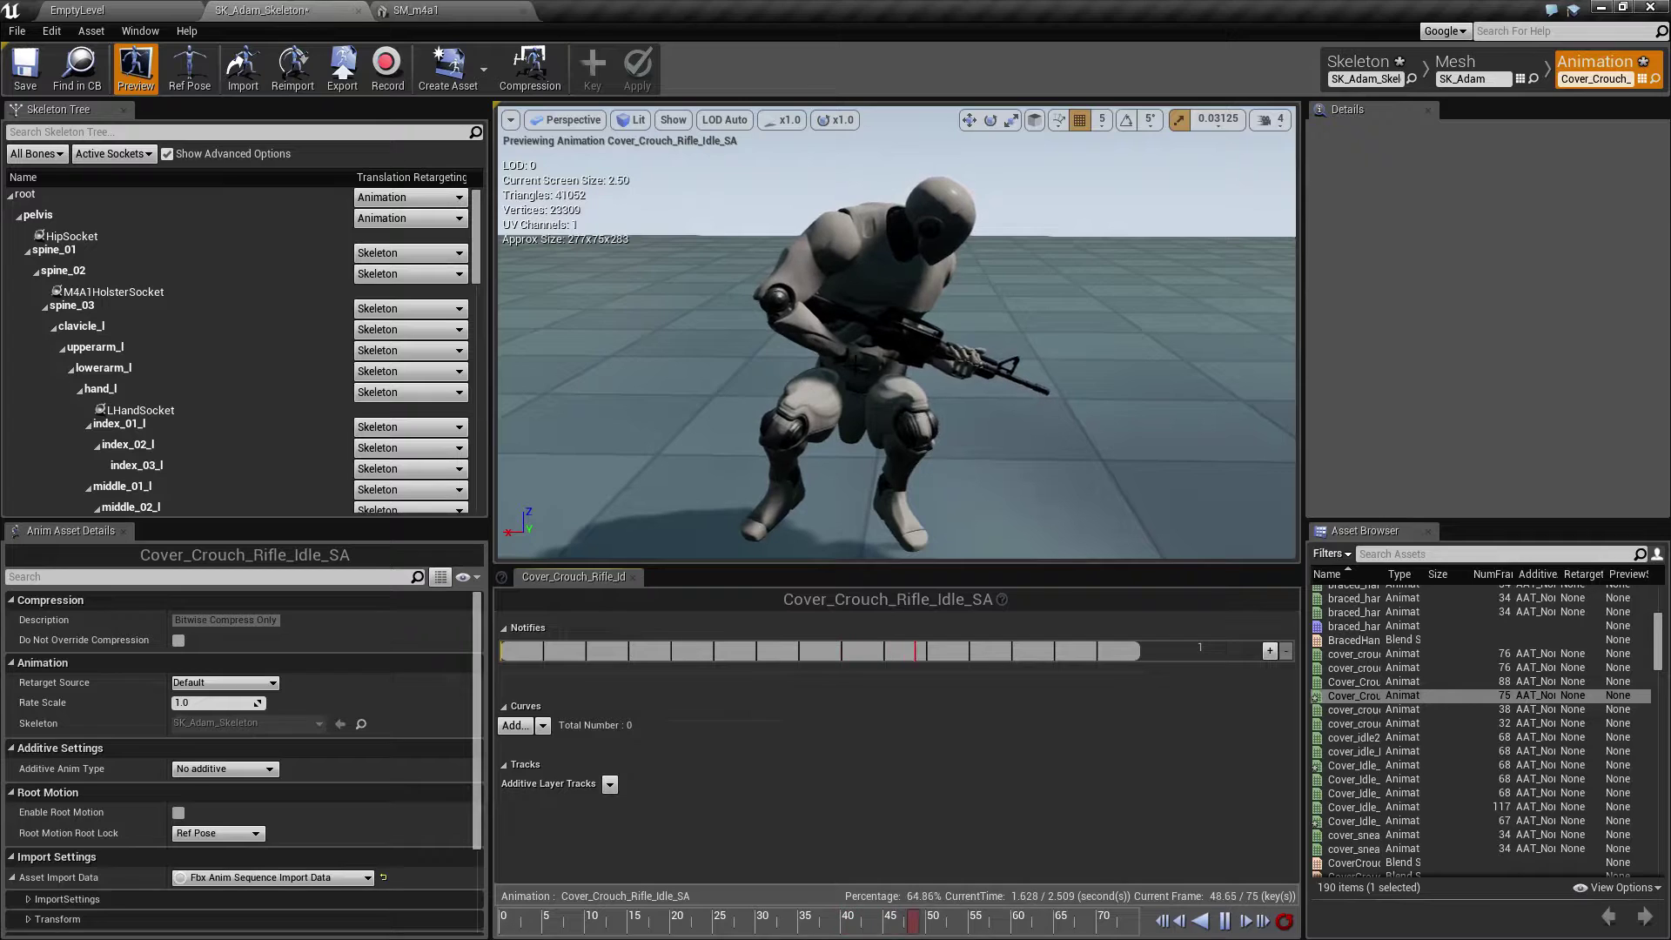
pyautogui.moveTo(844, 364); pyautogui.dragTo(857, 200, button='right')
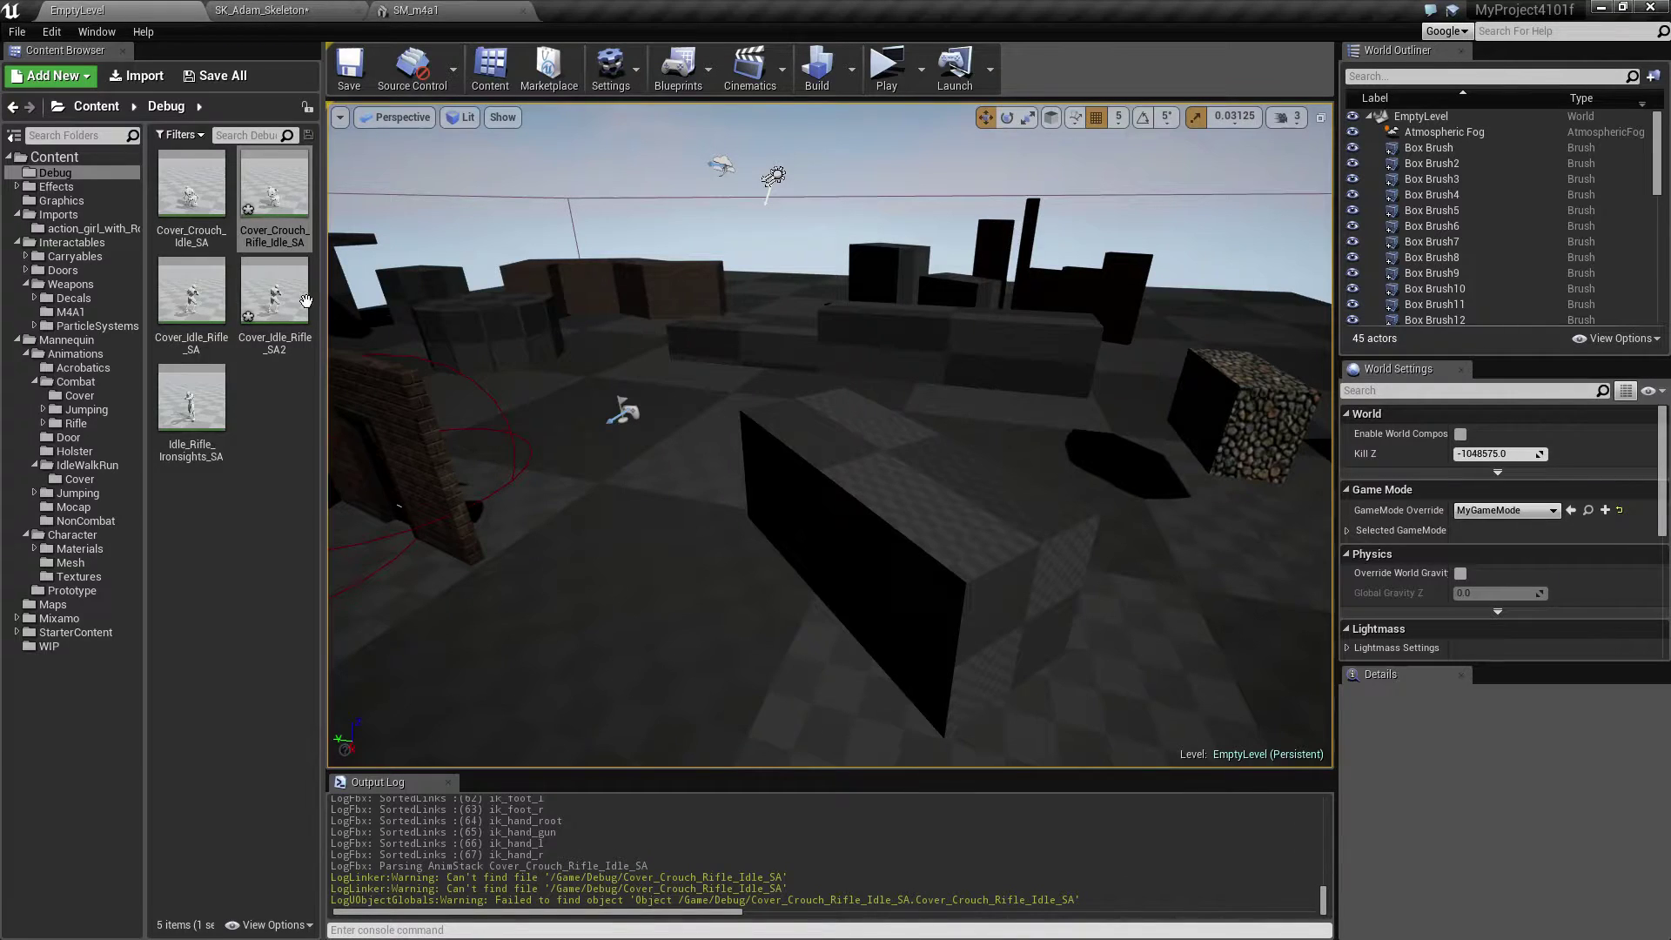
# - Preview the cover_crouch_idle_Mirrored, cover_crouch_sneak_left and cover_crouch_sneak_right animations from the IdleWalkRun Cover folder
pyautogui.click(96, 480)
pyautogui.doubleClick(264, 181)
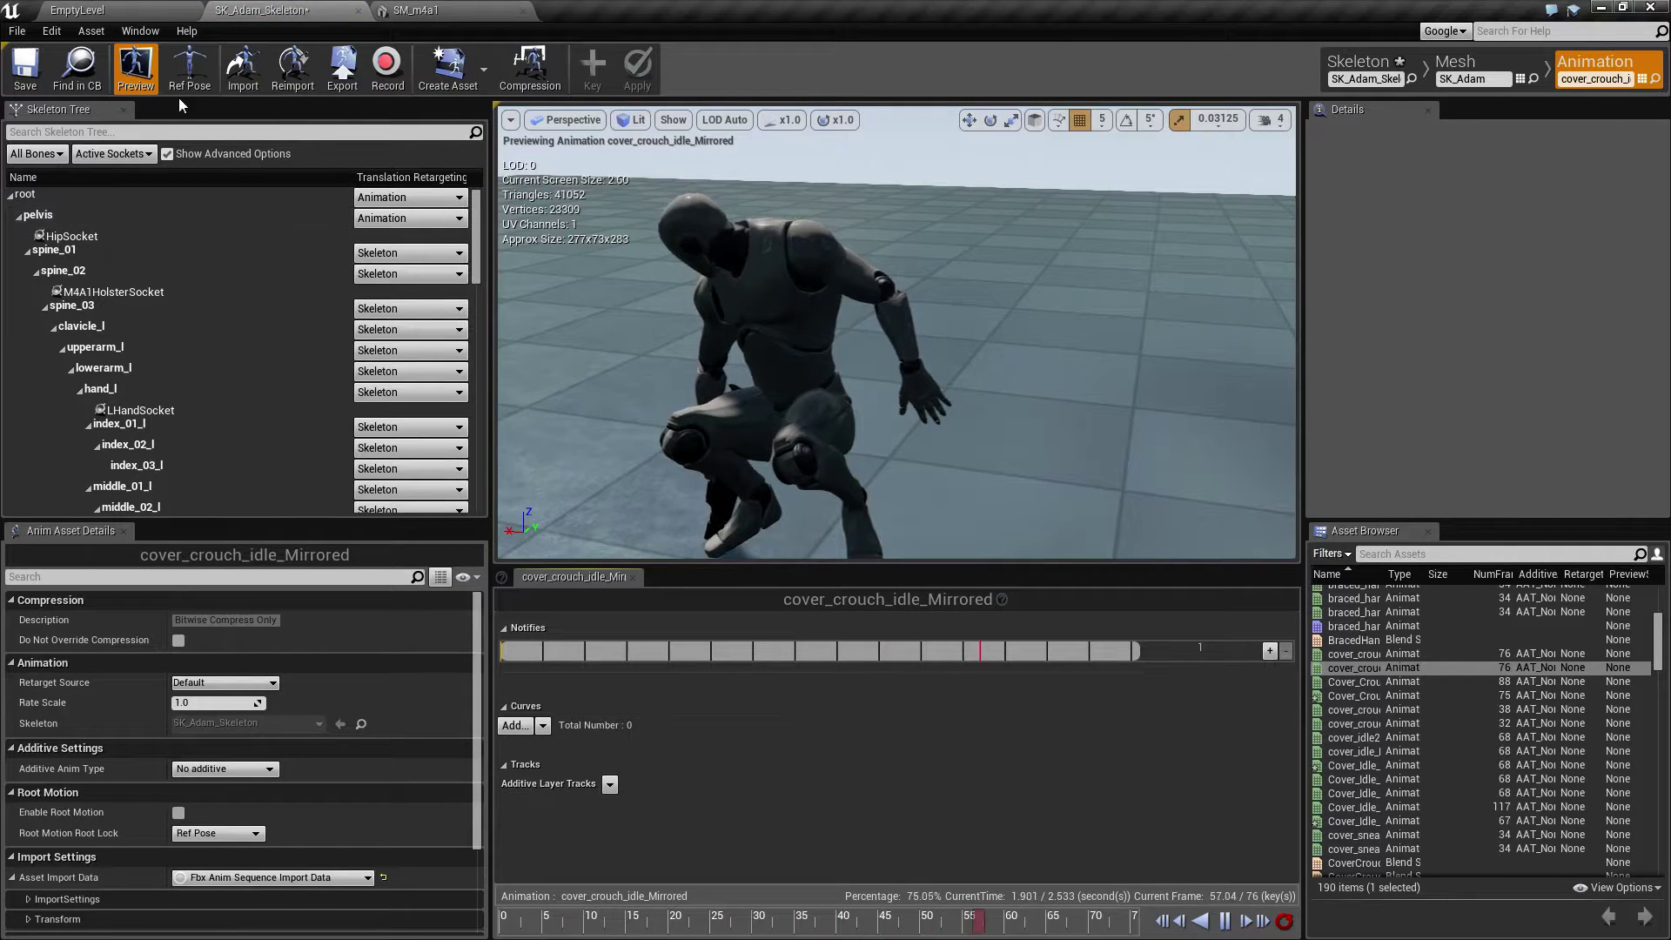
pyautogui.click(127, 8)
pyautogui.click(195, 320)
pyautogui.doubleClick(188, 305)
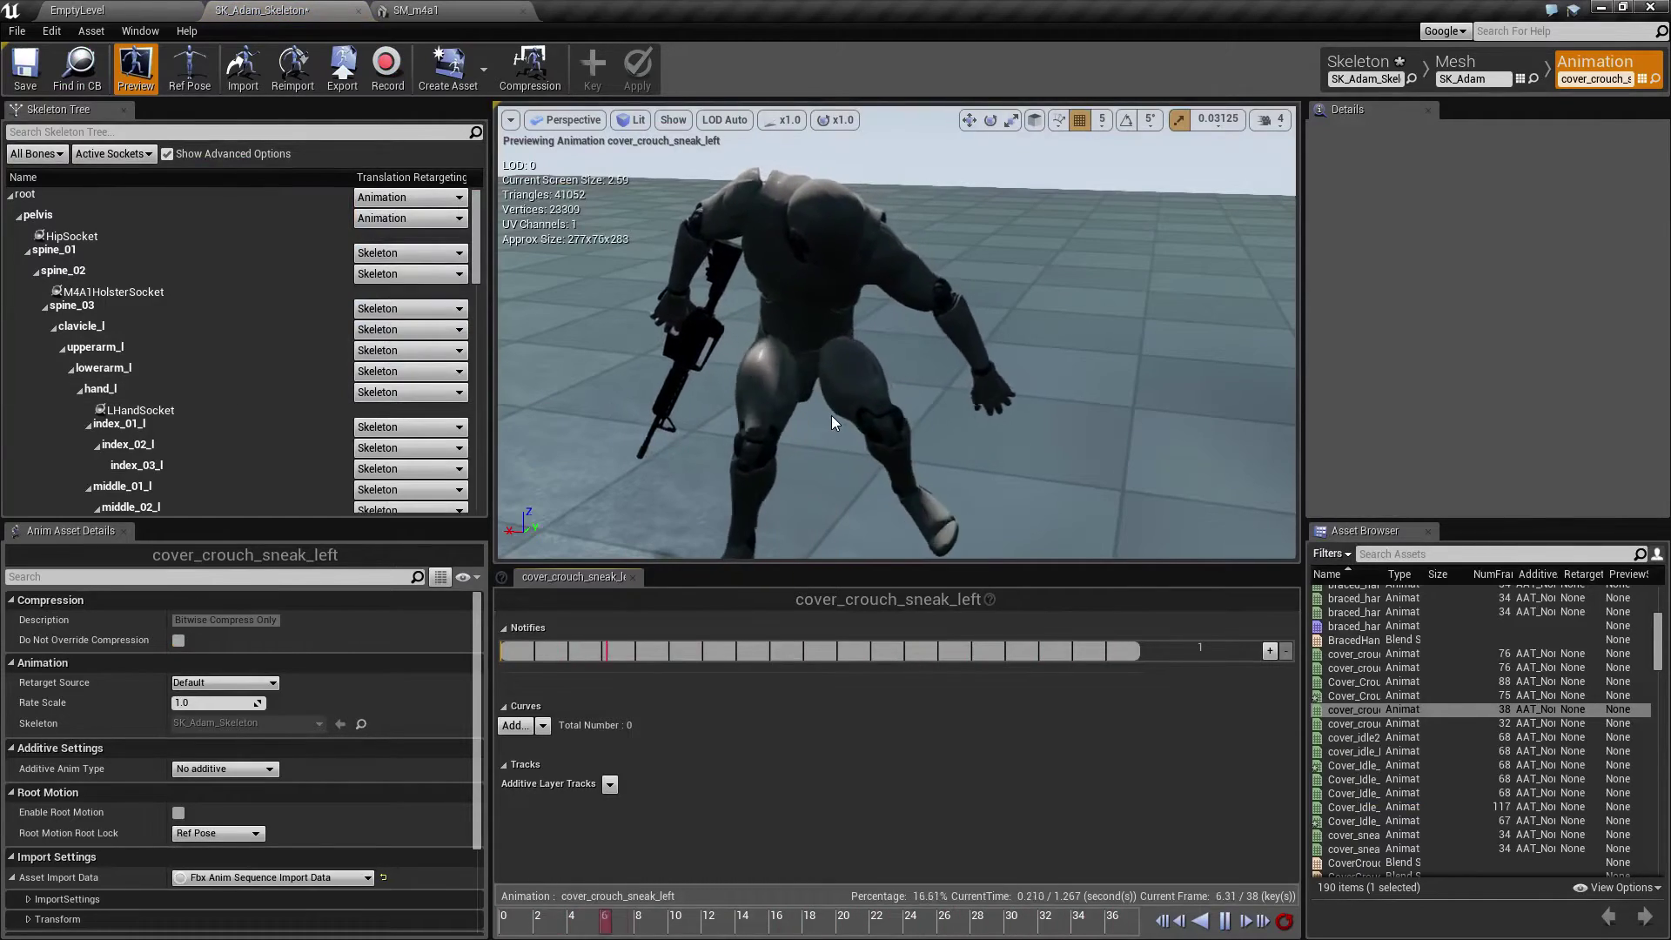
pyautogui.click(127, 9)
pyautogui.click(263, 300)
pyautogui.doubleClick(263, 300)
# - Return to the EmptyLevel editor and switch to the animation todo.txt notes in Notepad
pyautogui.click(127, 8)
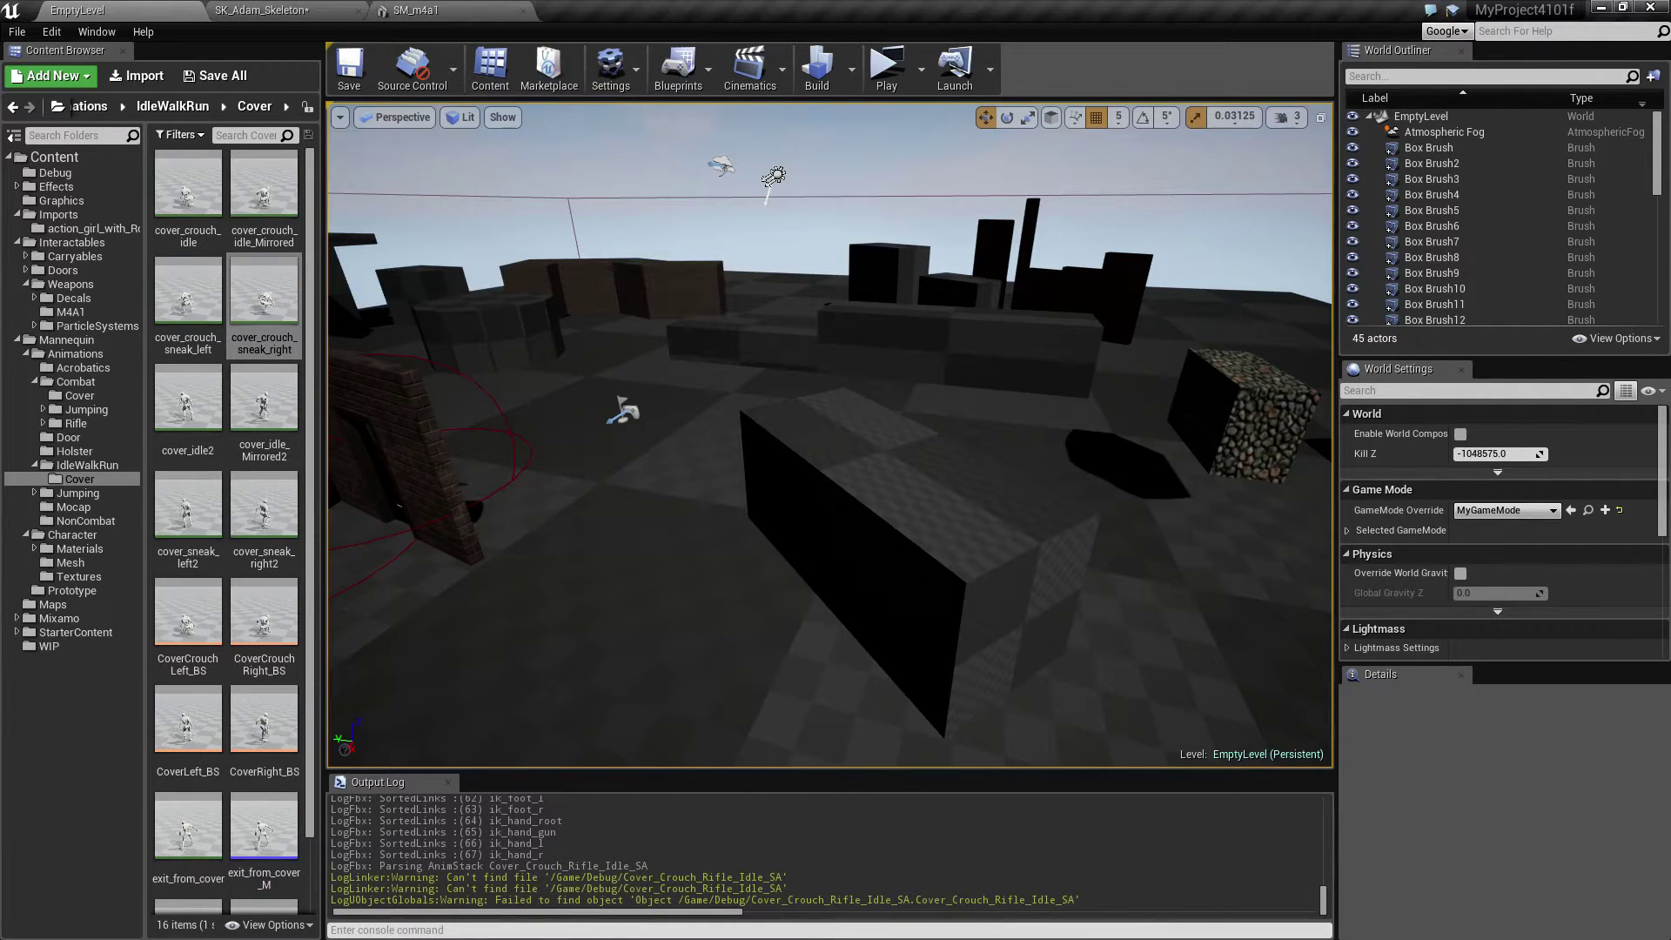
pyautogui.hotkey('alt', 'Tab')
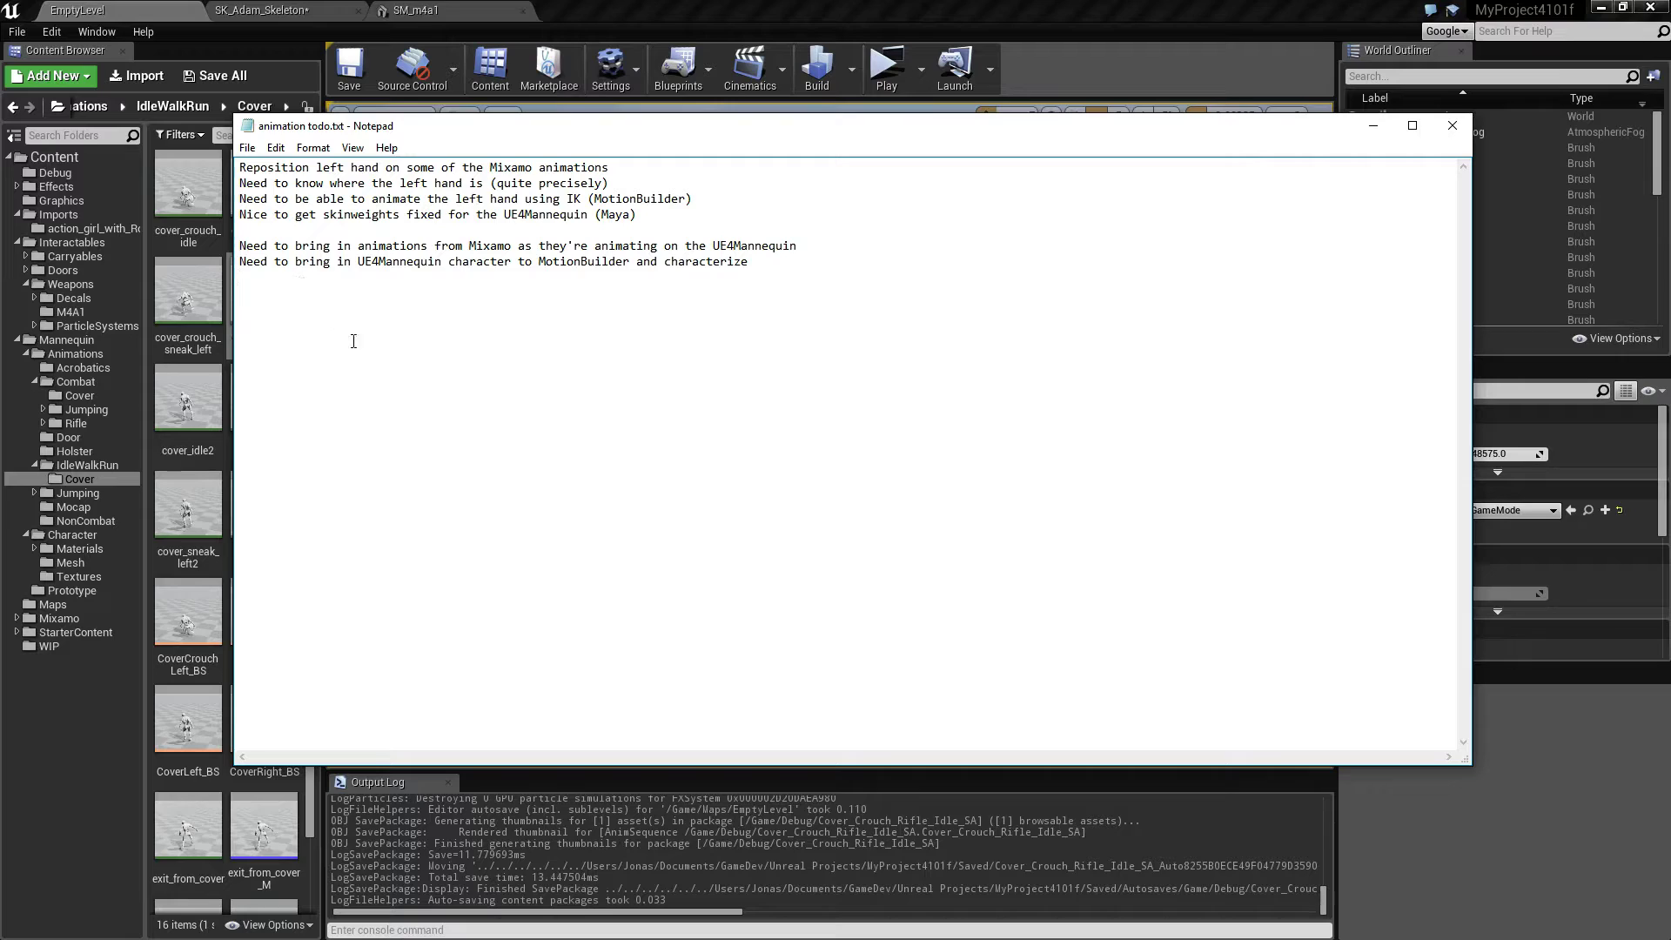
# - Highlight the two "Need to bring in" notes in turn and insert a blank line above the skinweights note
pyautogui.hotkey('shift', 'Up')
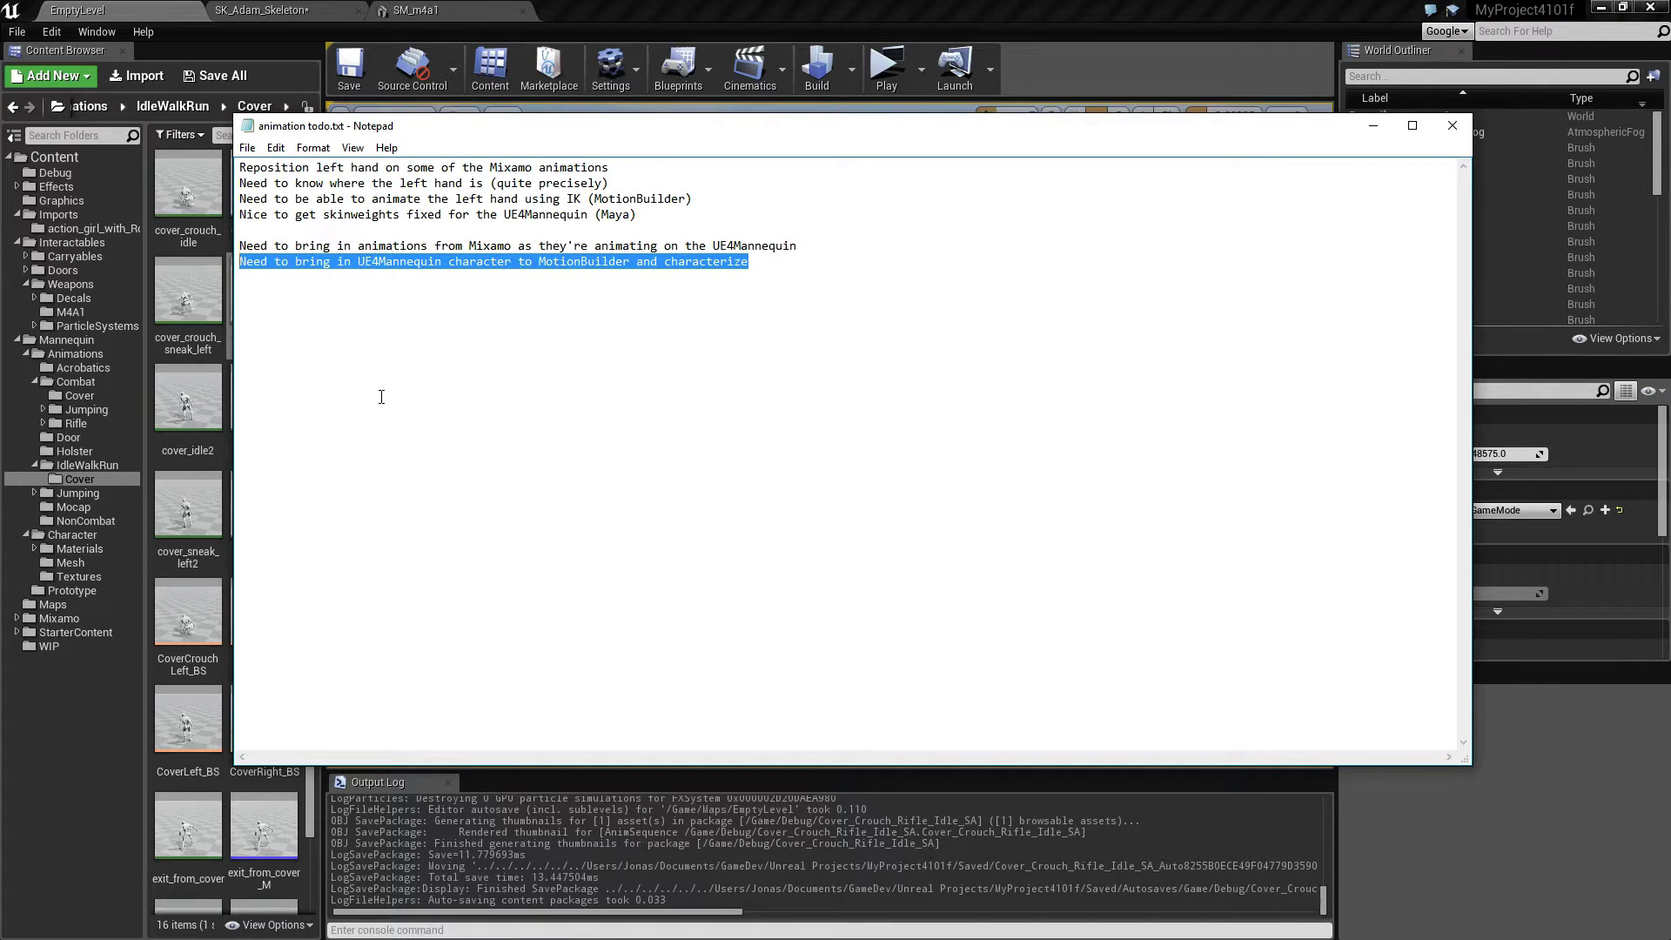
pyautogui.press('Up')
pyautogui.hotkey('shift', 'Up')
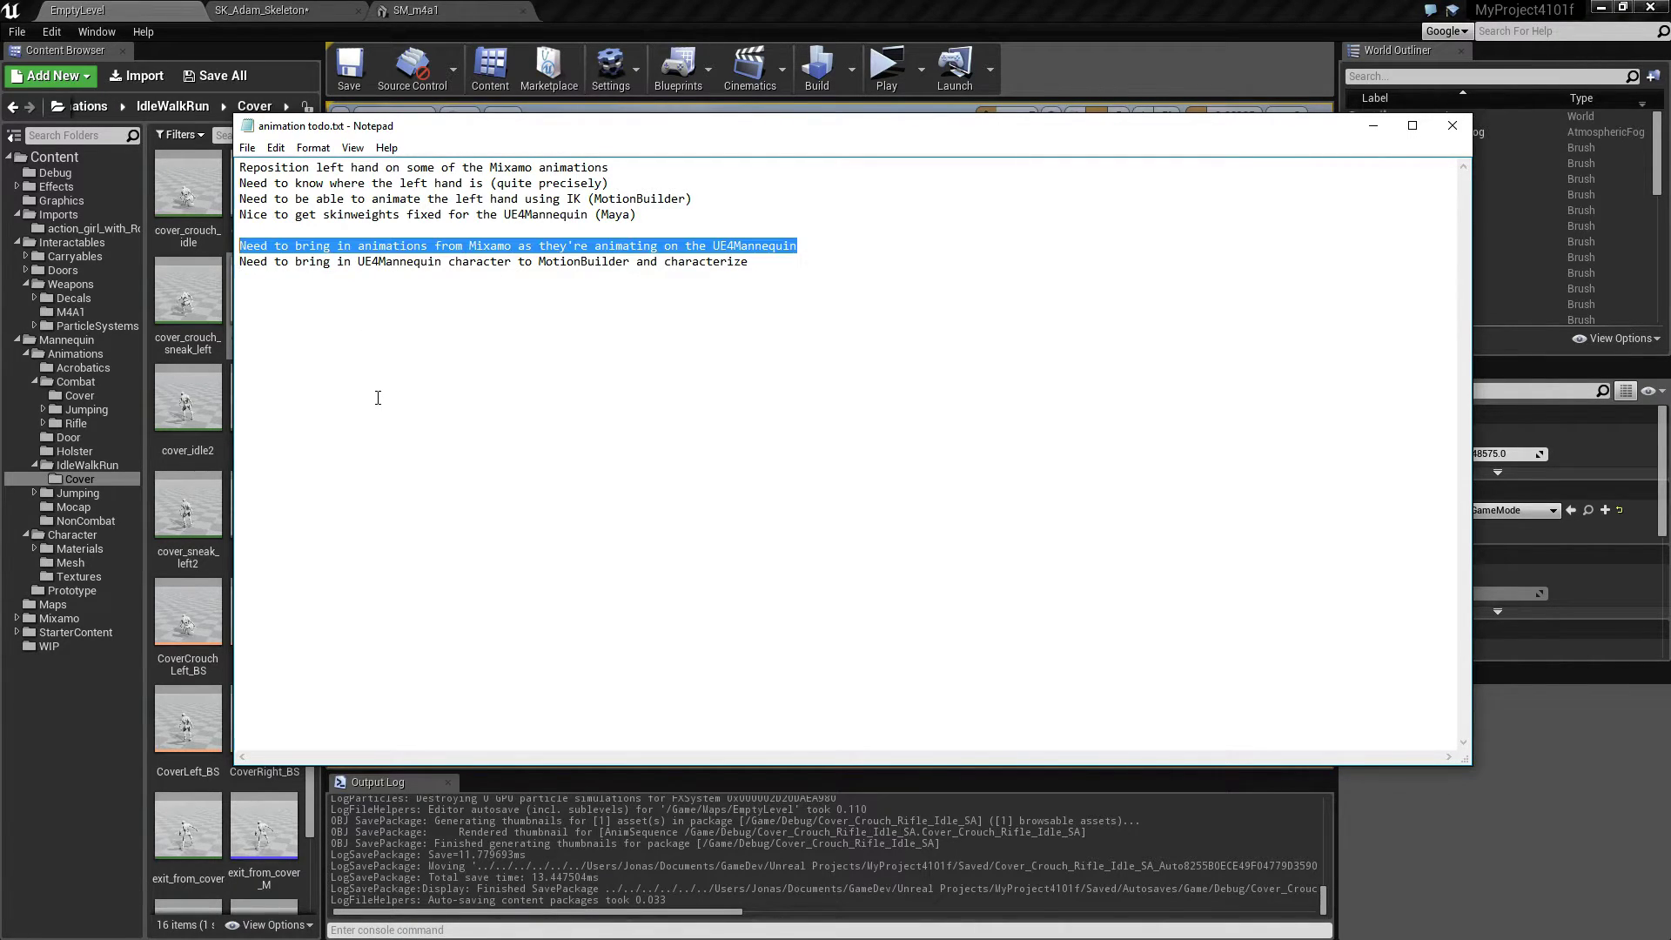
pyautogui.press('Up')
pyautogui.press('Up')
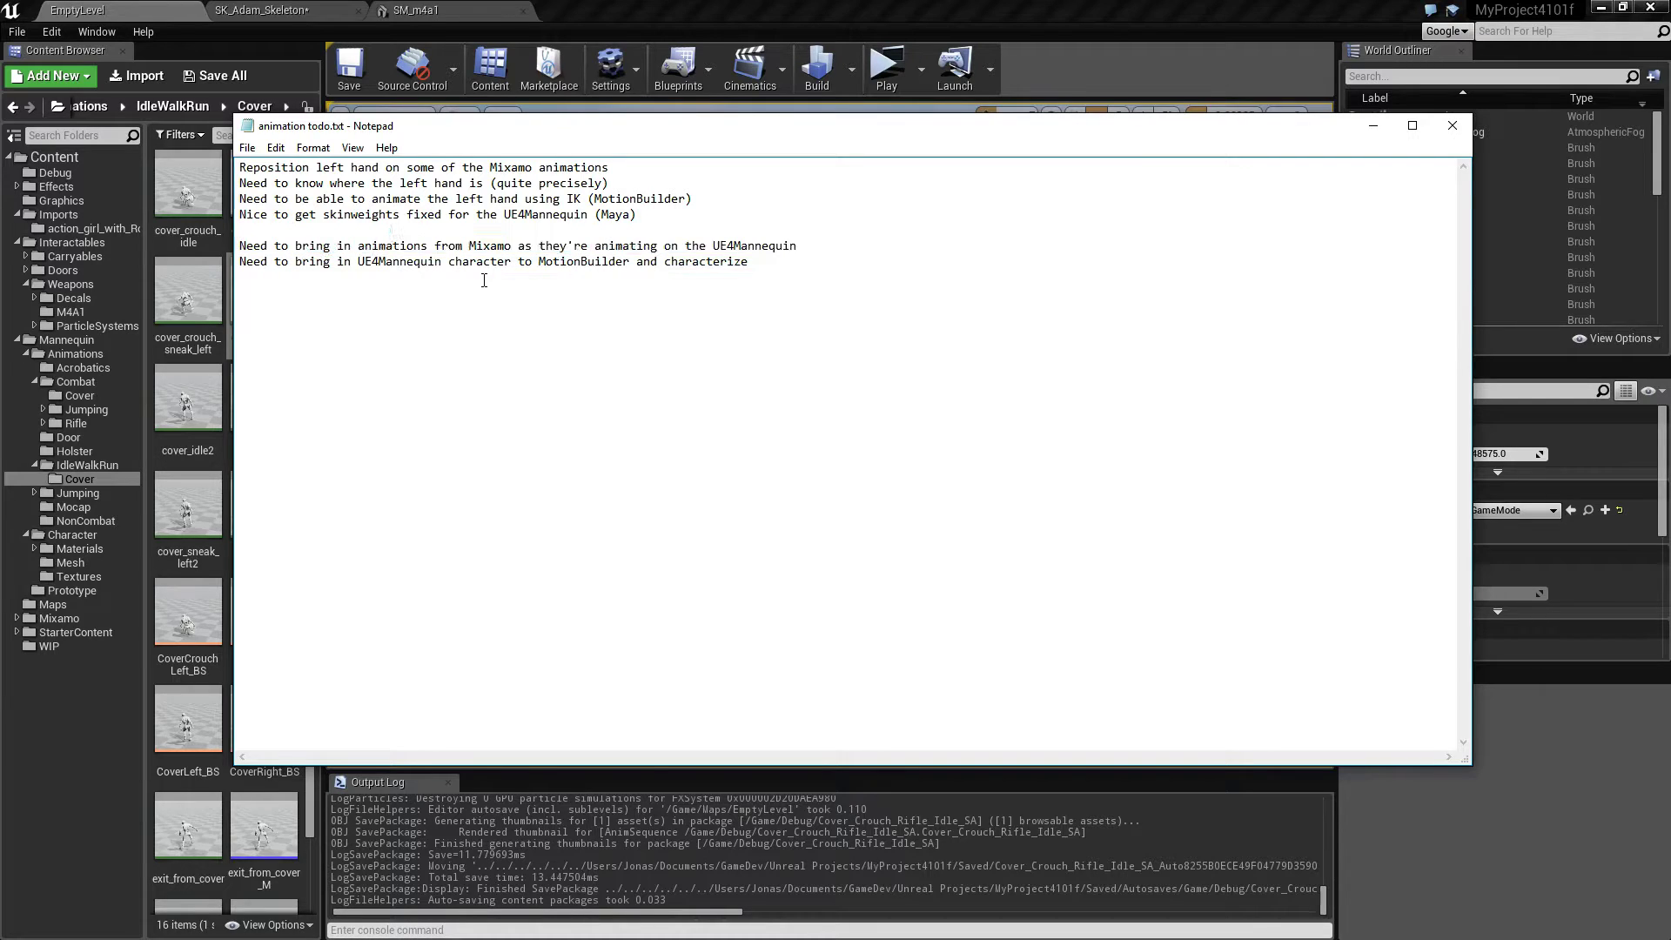
pyautogui.press('Return')
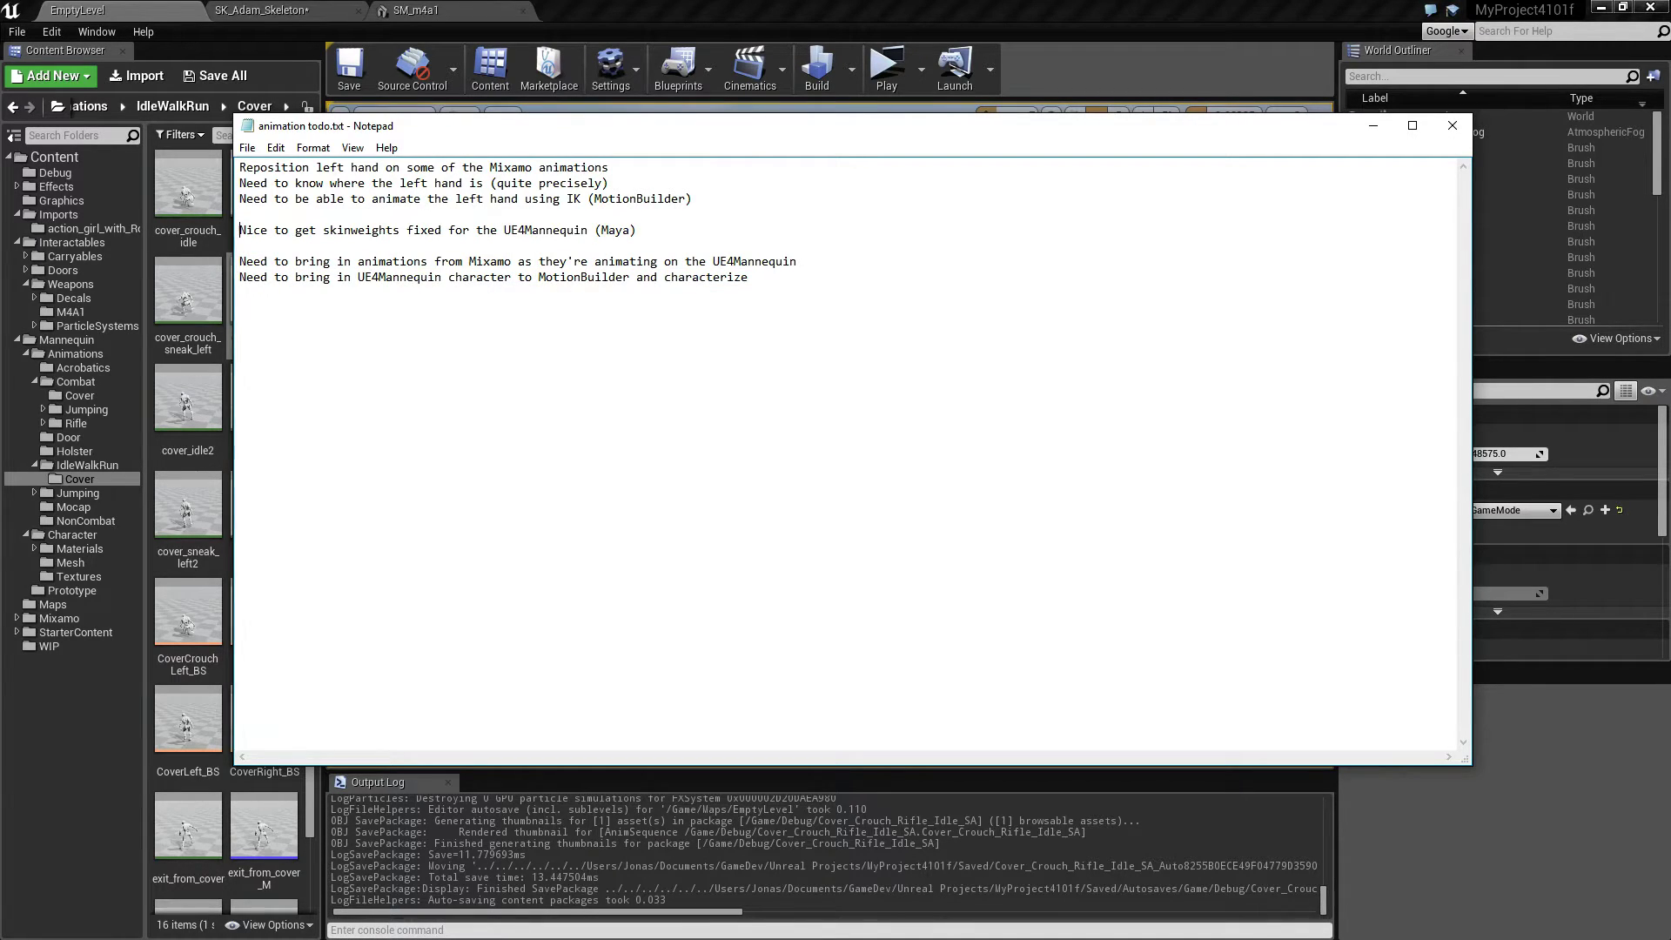
# - Review the three left-hand notes line by line: animating with IK, knowing the hand's position, and repositioning it on Mixamo animations
pyautogui.hotkey('shift', 'Down')
pyautogui.hotkey('shift', 'Up')
pyautogui.hotkey('shift', 'End')
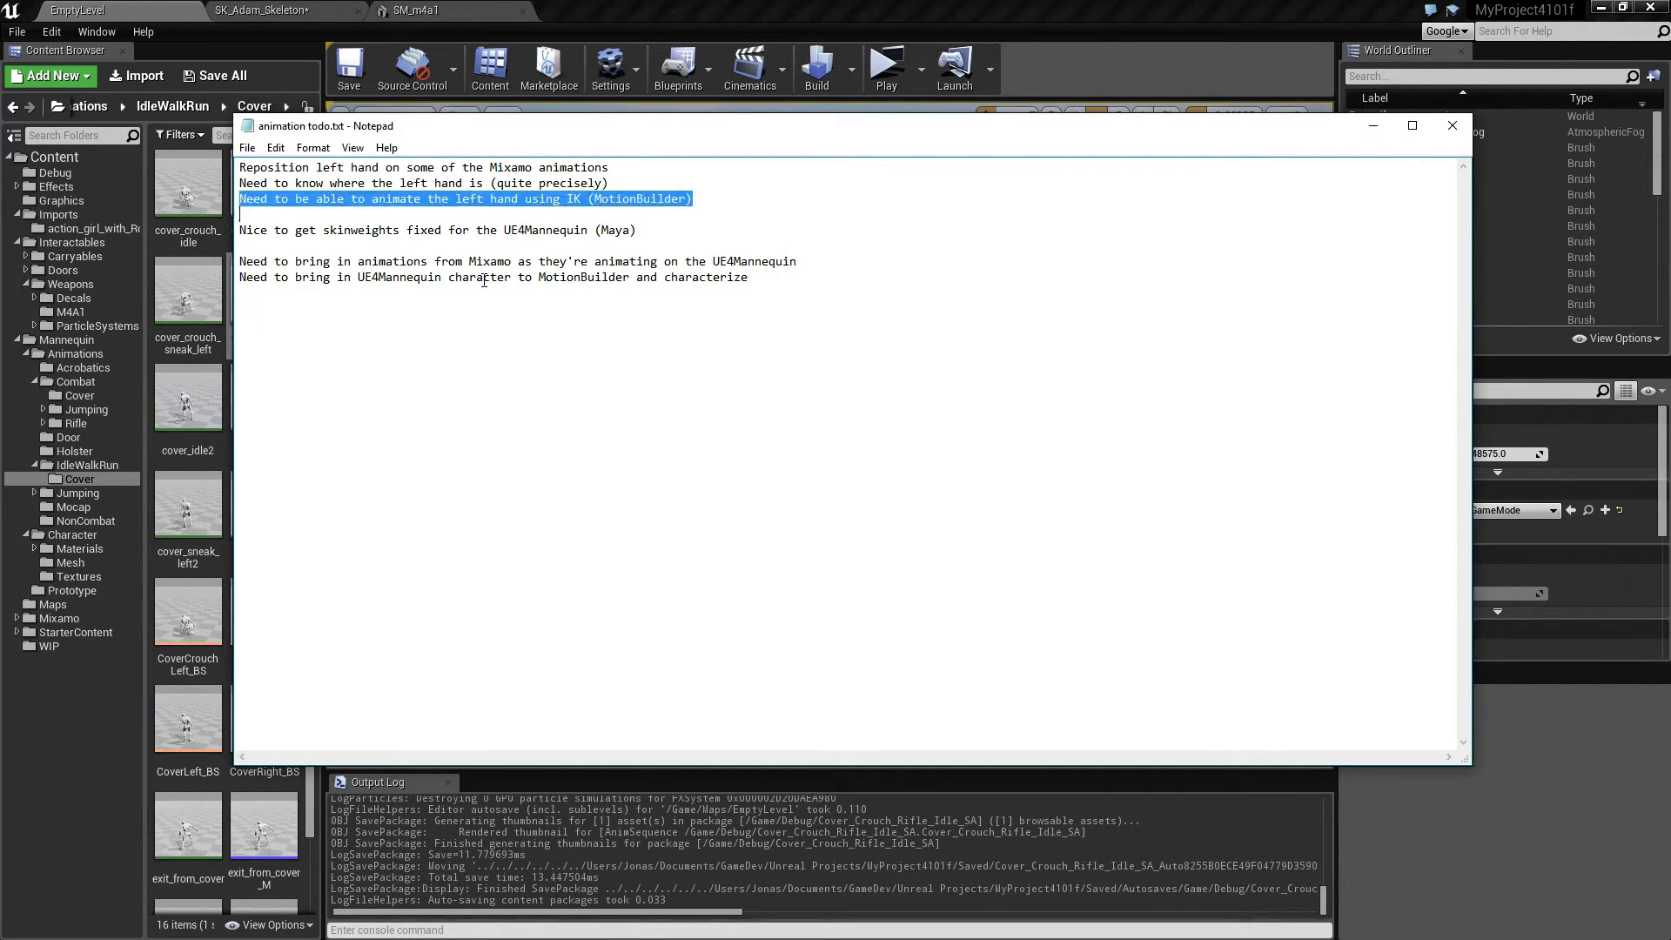
pyautogui.press('Right')
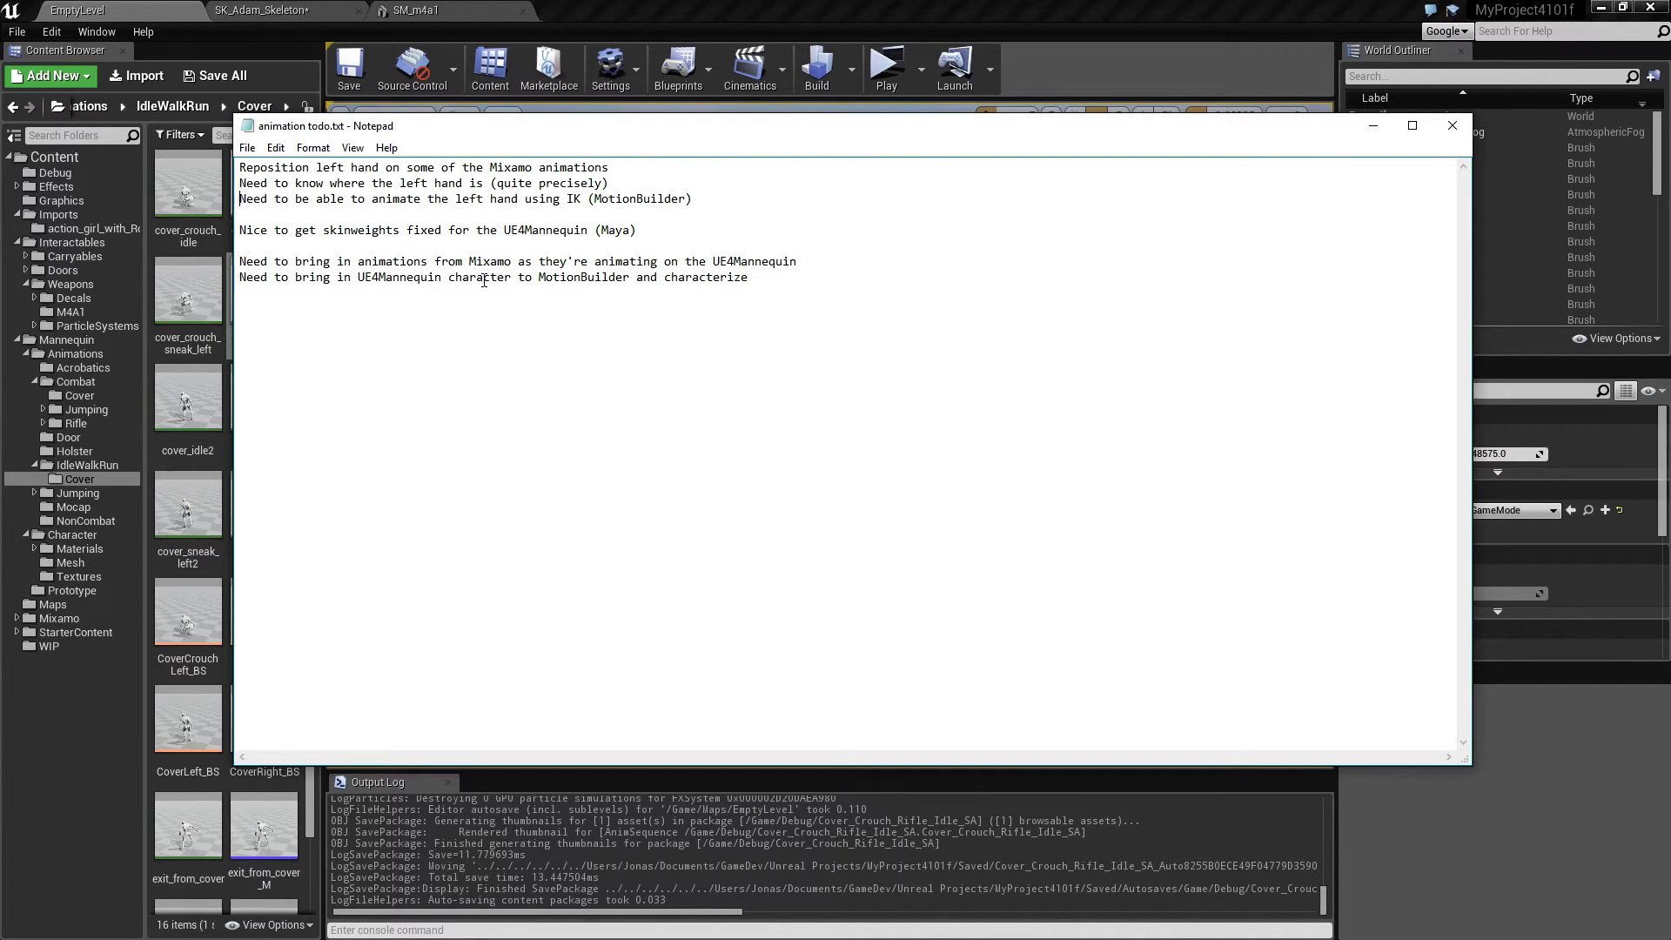
pyautogui.hotkey('shift', 'Up')
pyautogui.press('Right')
pyautogui.hotkey('shift', 'Down')
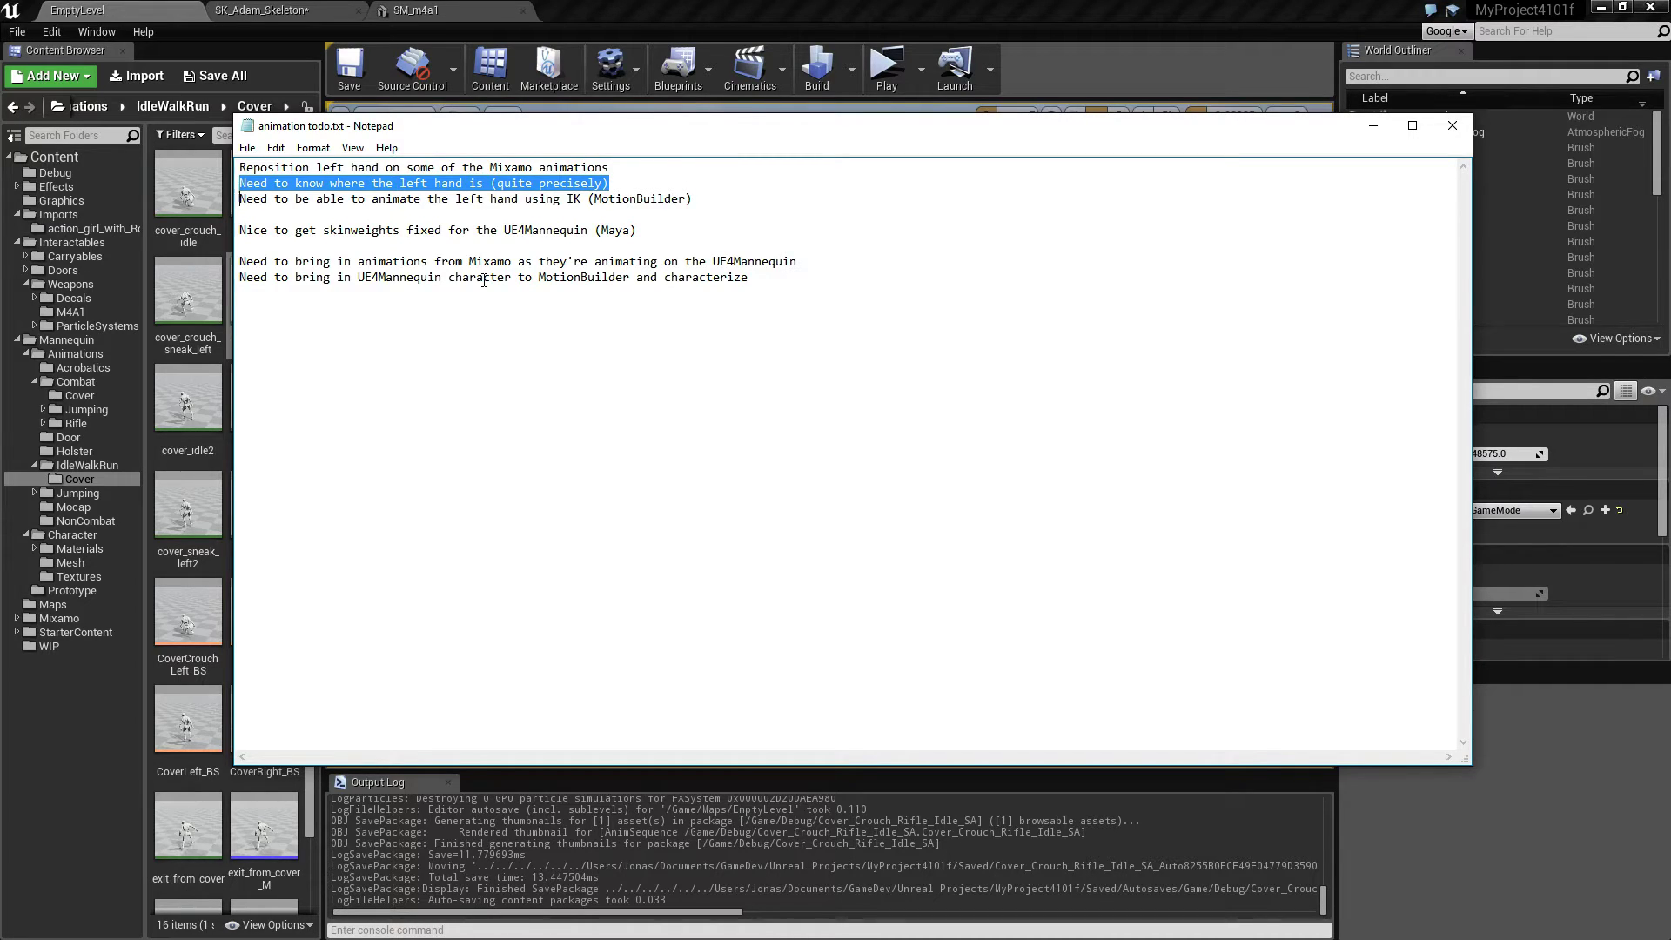
pyautogui.press('Home')
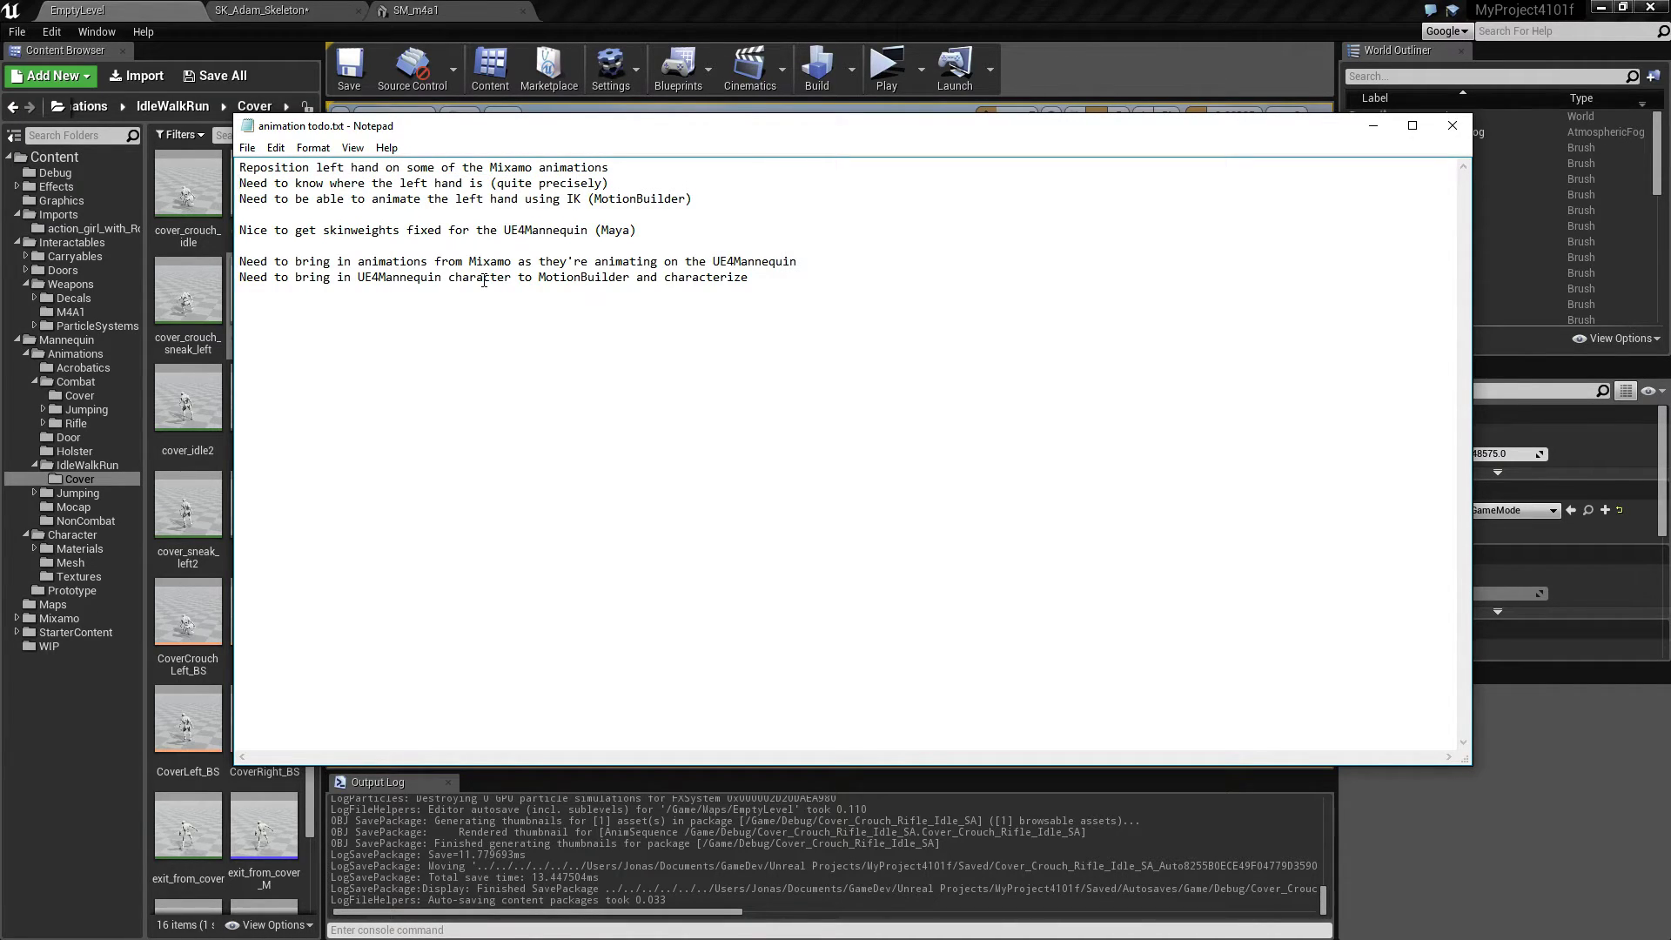
pyautogui.press('Up')
pyautogui.hotkey('shift', 'Down')
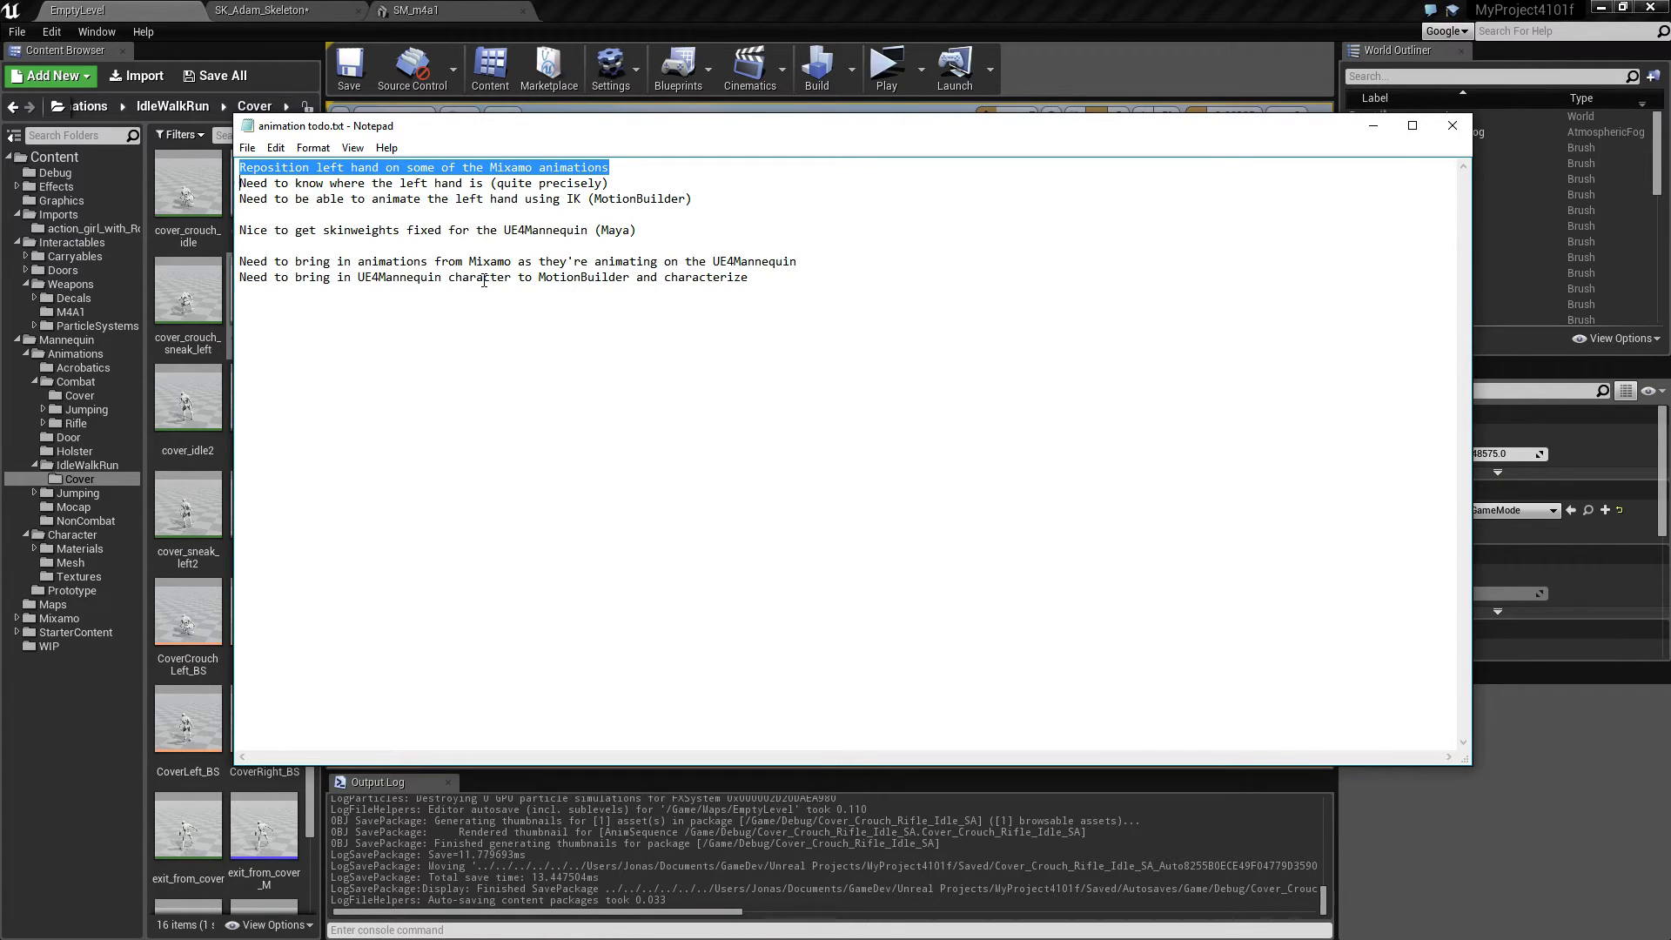
pyautogui.press('Down')
pyautogui.press('Up')
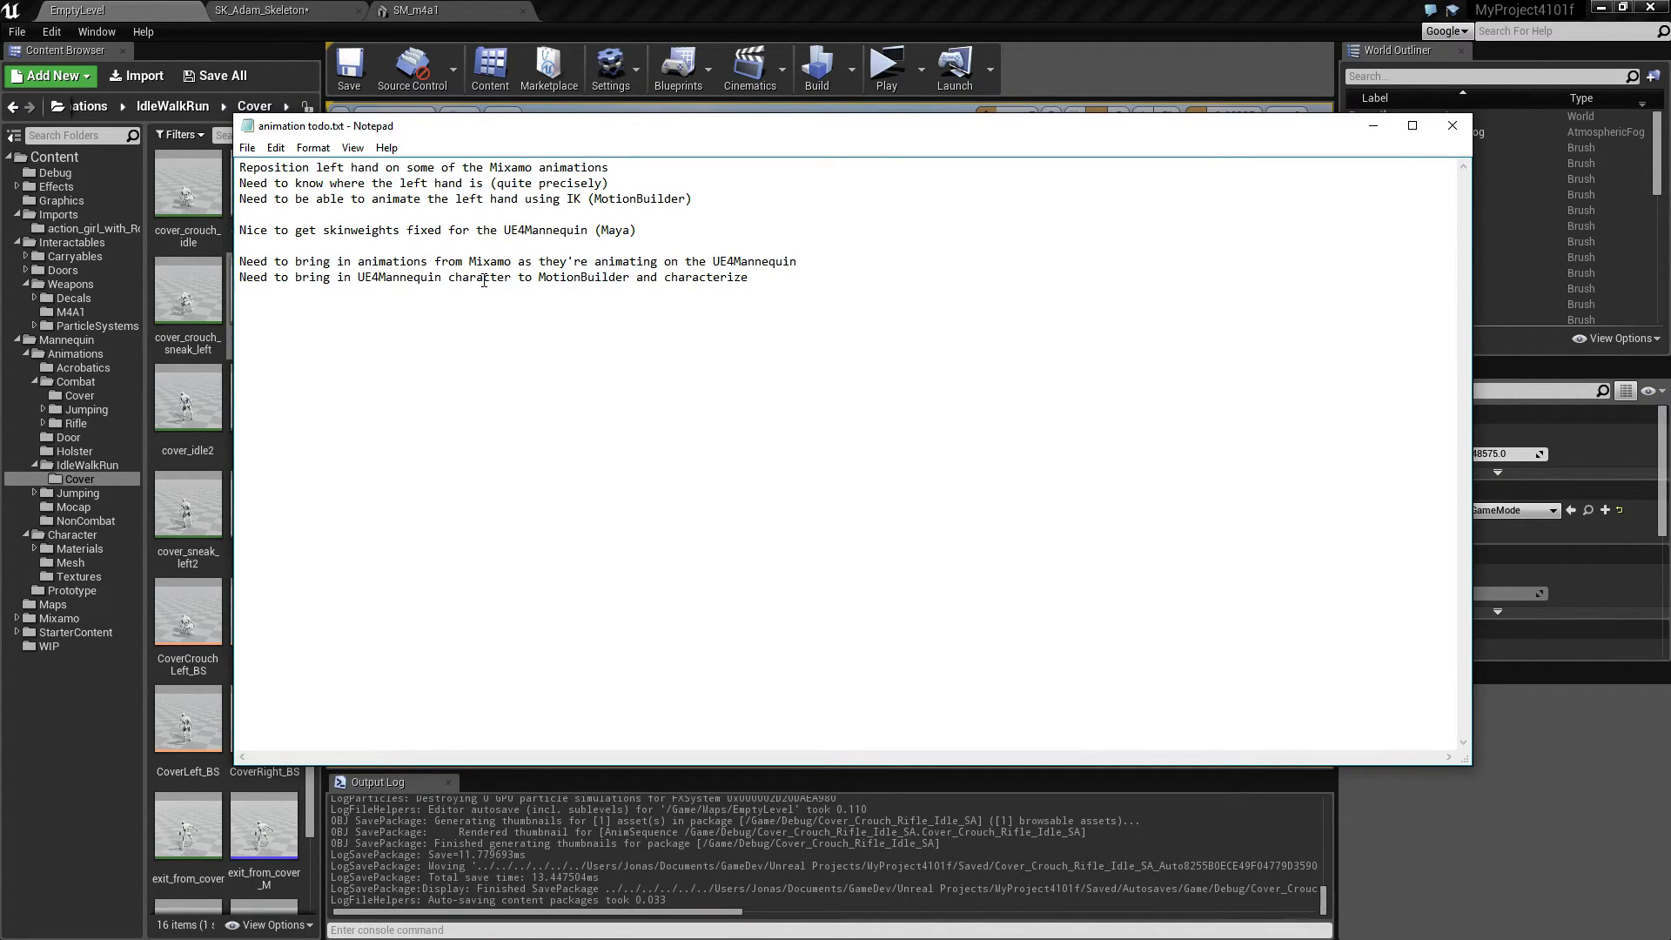
# - Delete the skinweights note and the blank lines around it, and minimize Notepad to return to Unreal Editor
pyautogui.hotkey('shift', 'Down')
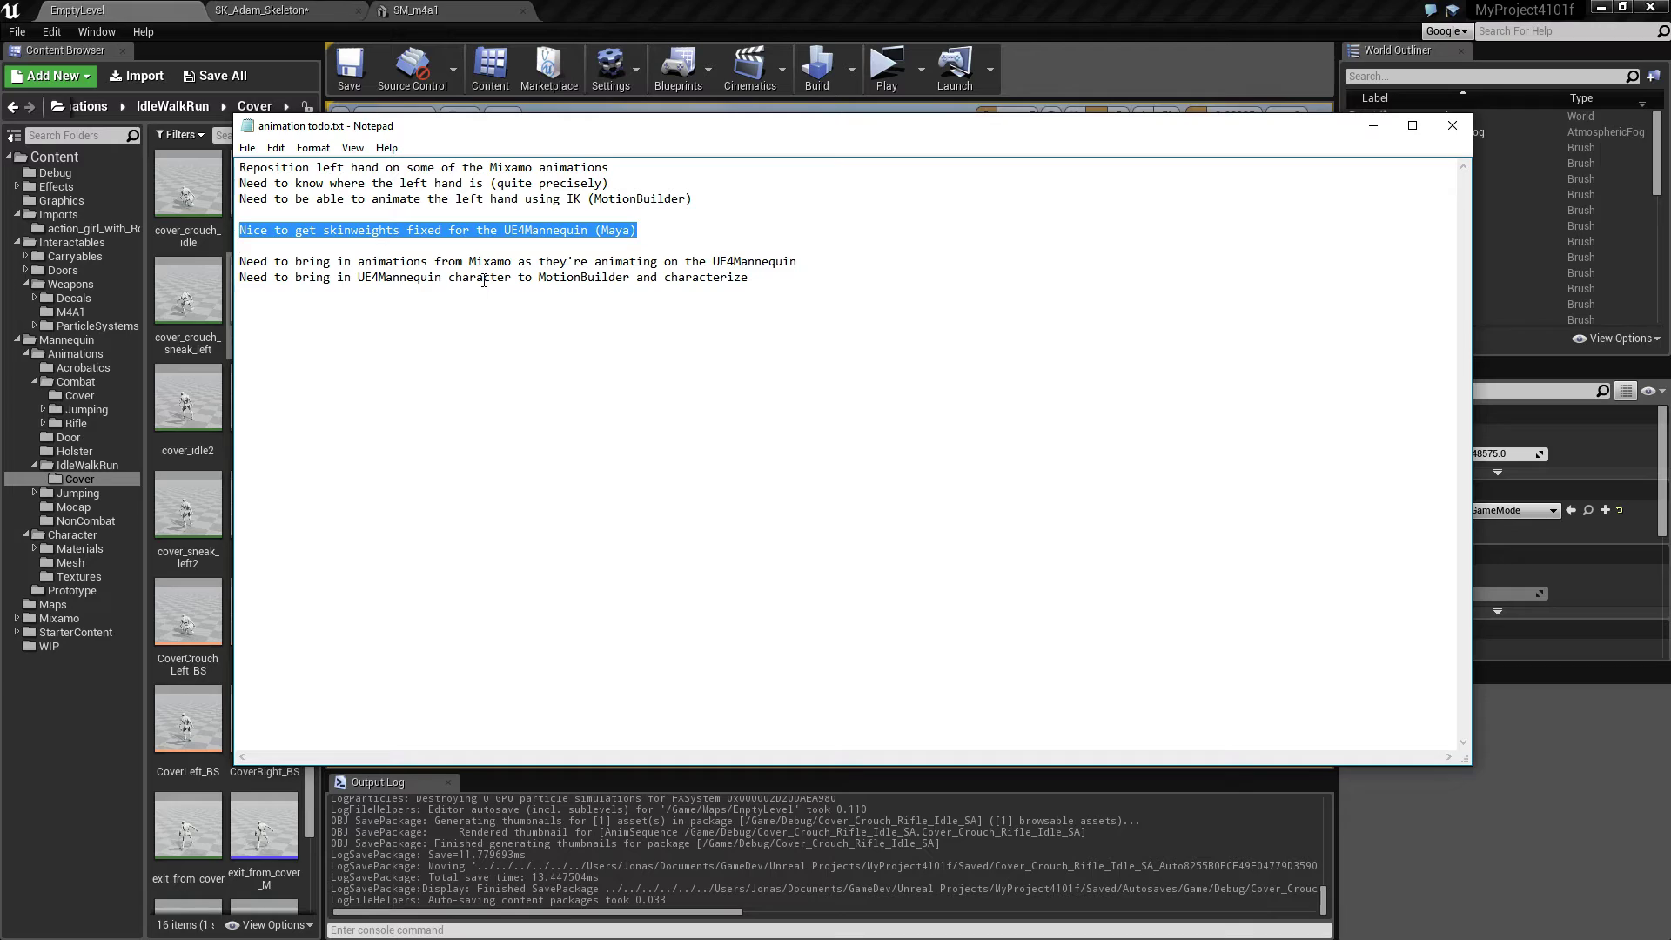
pyautogui.press('Delete')
pyautogui.press('Delete')
pyautogui.press('Delete')
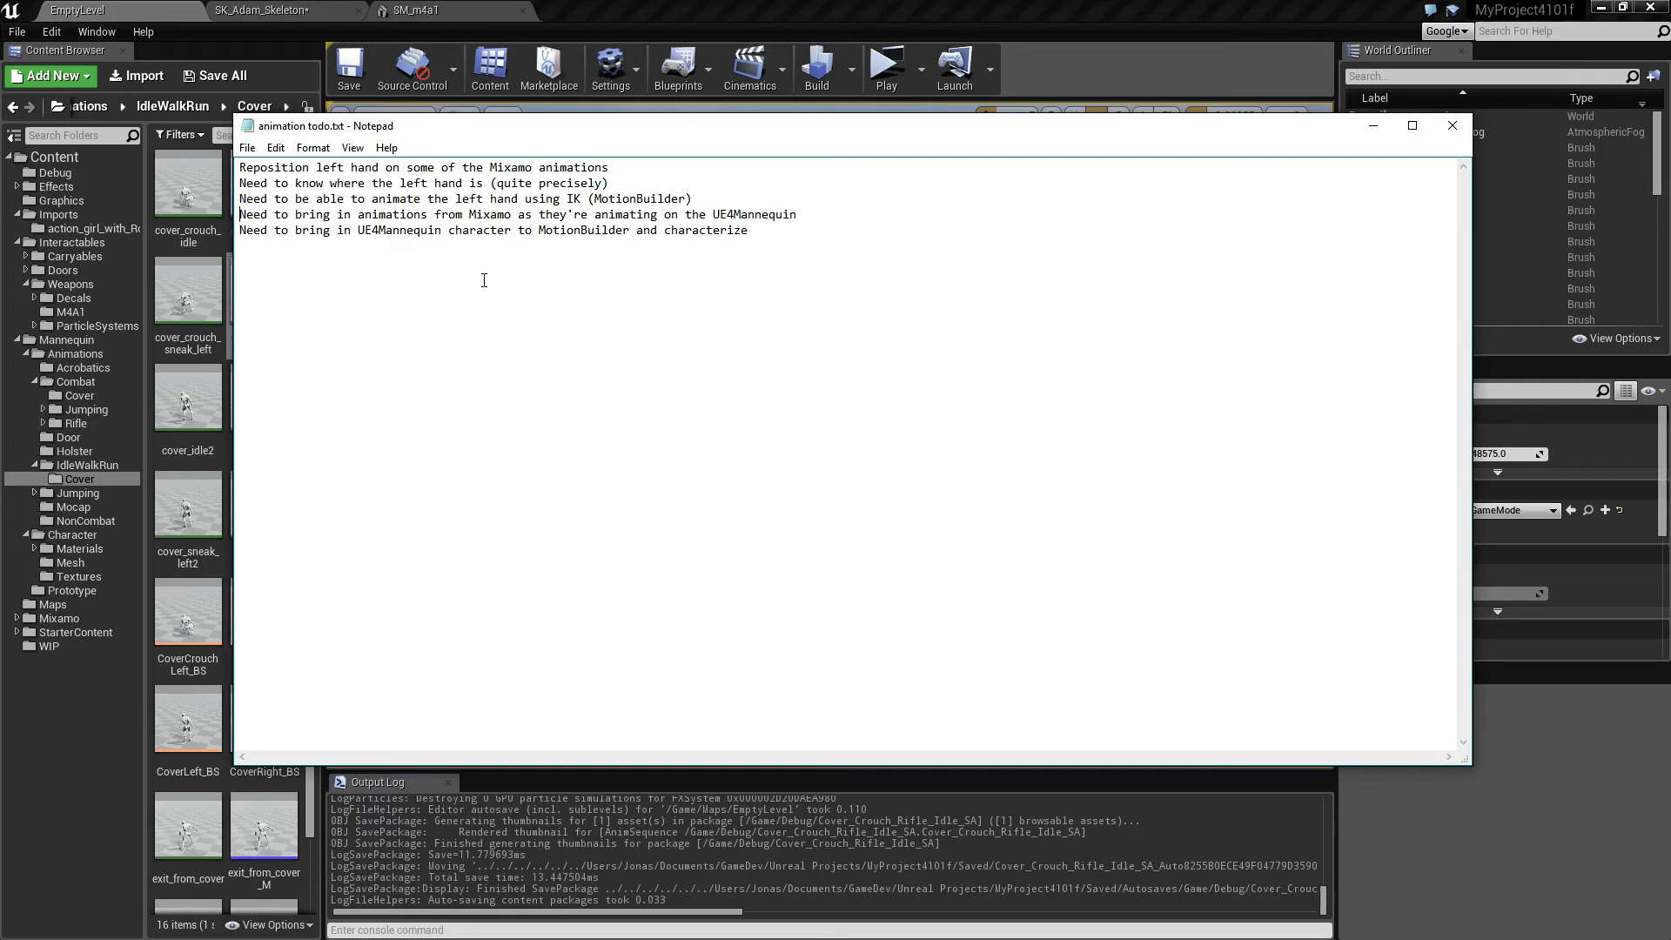
pyautogui.click(1372, 130)
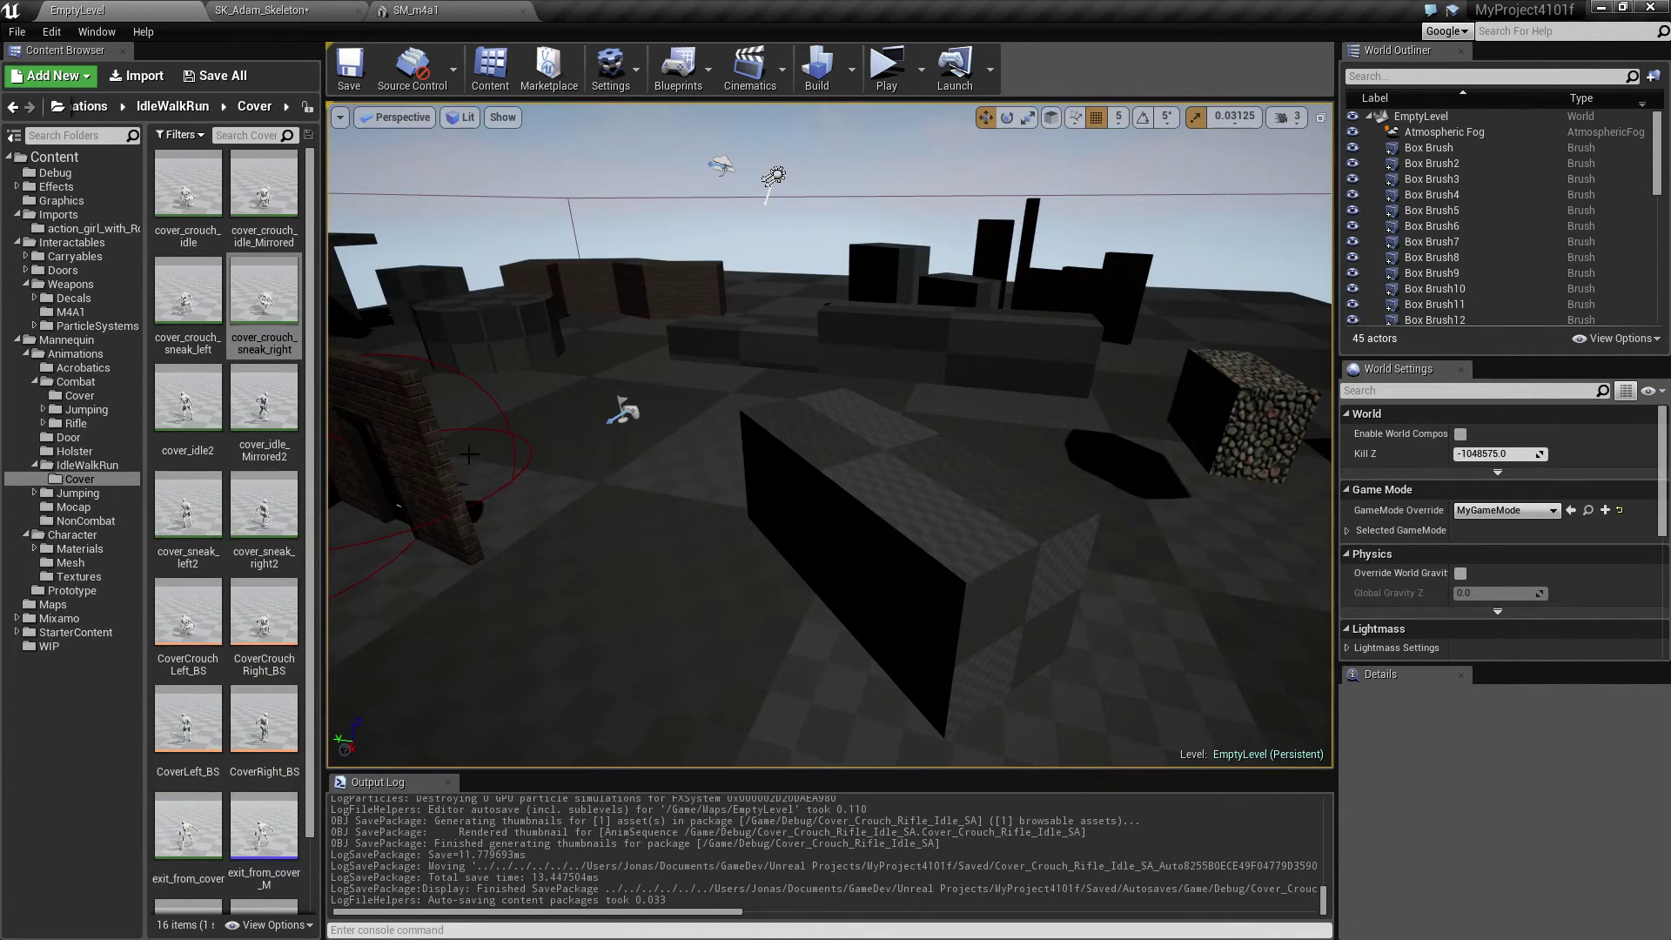